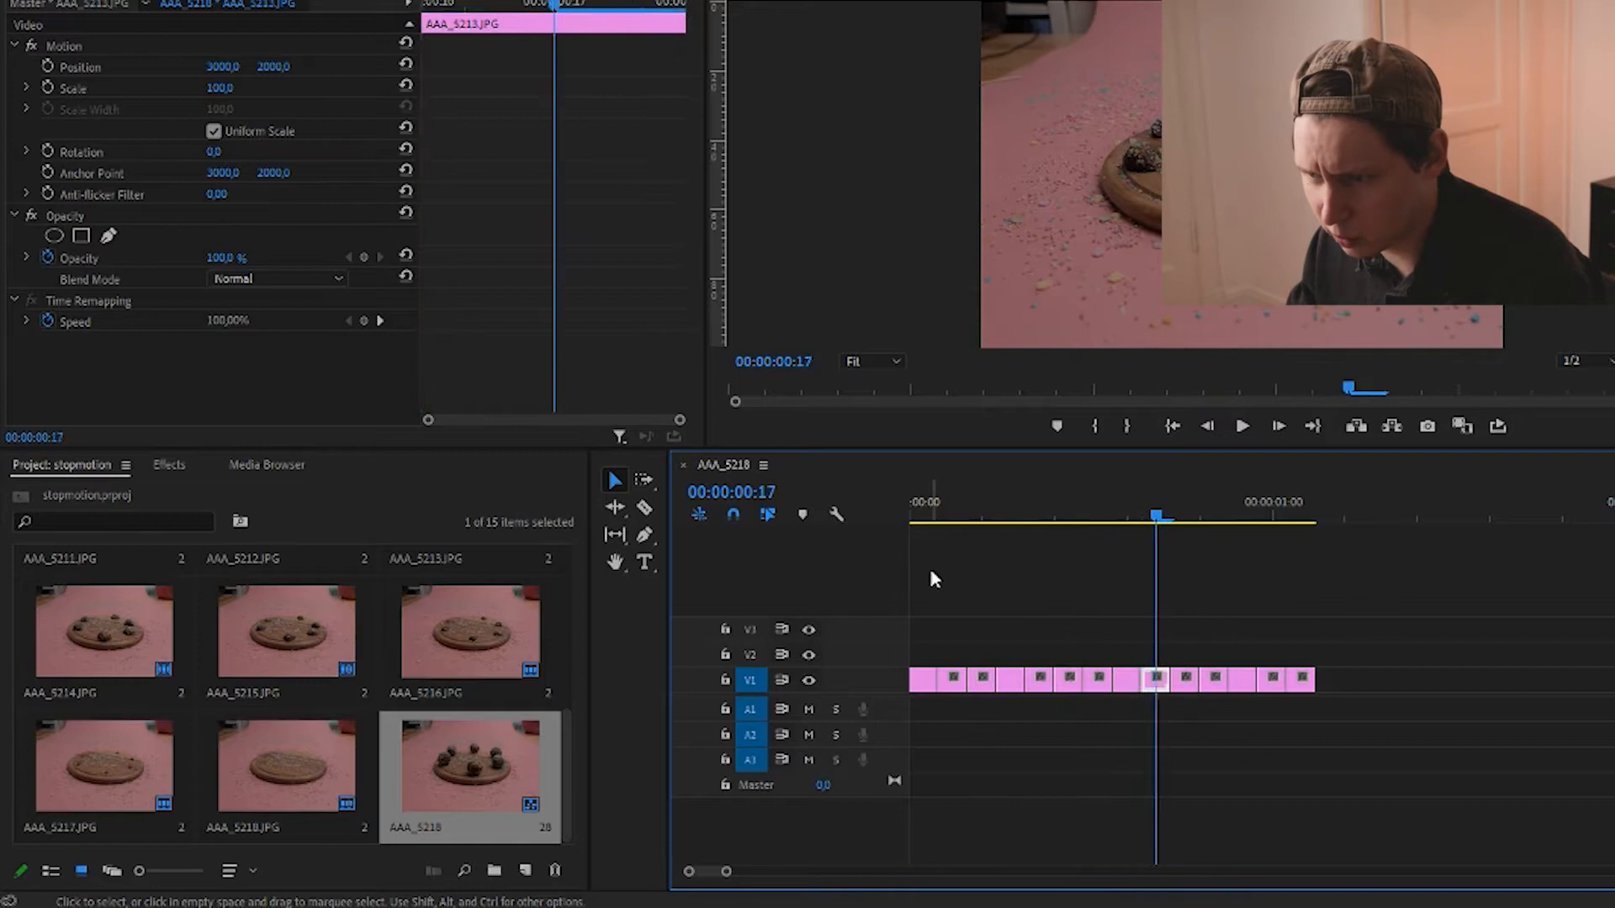
Step frame by frame through the clips on the timeline to examine how long each still lasts
key("Right")
key("Right")
key("Right")
key("Right")
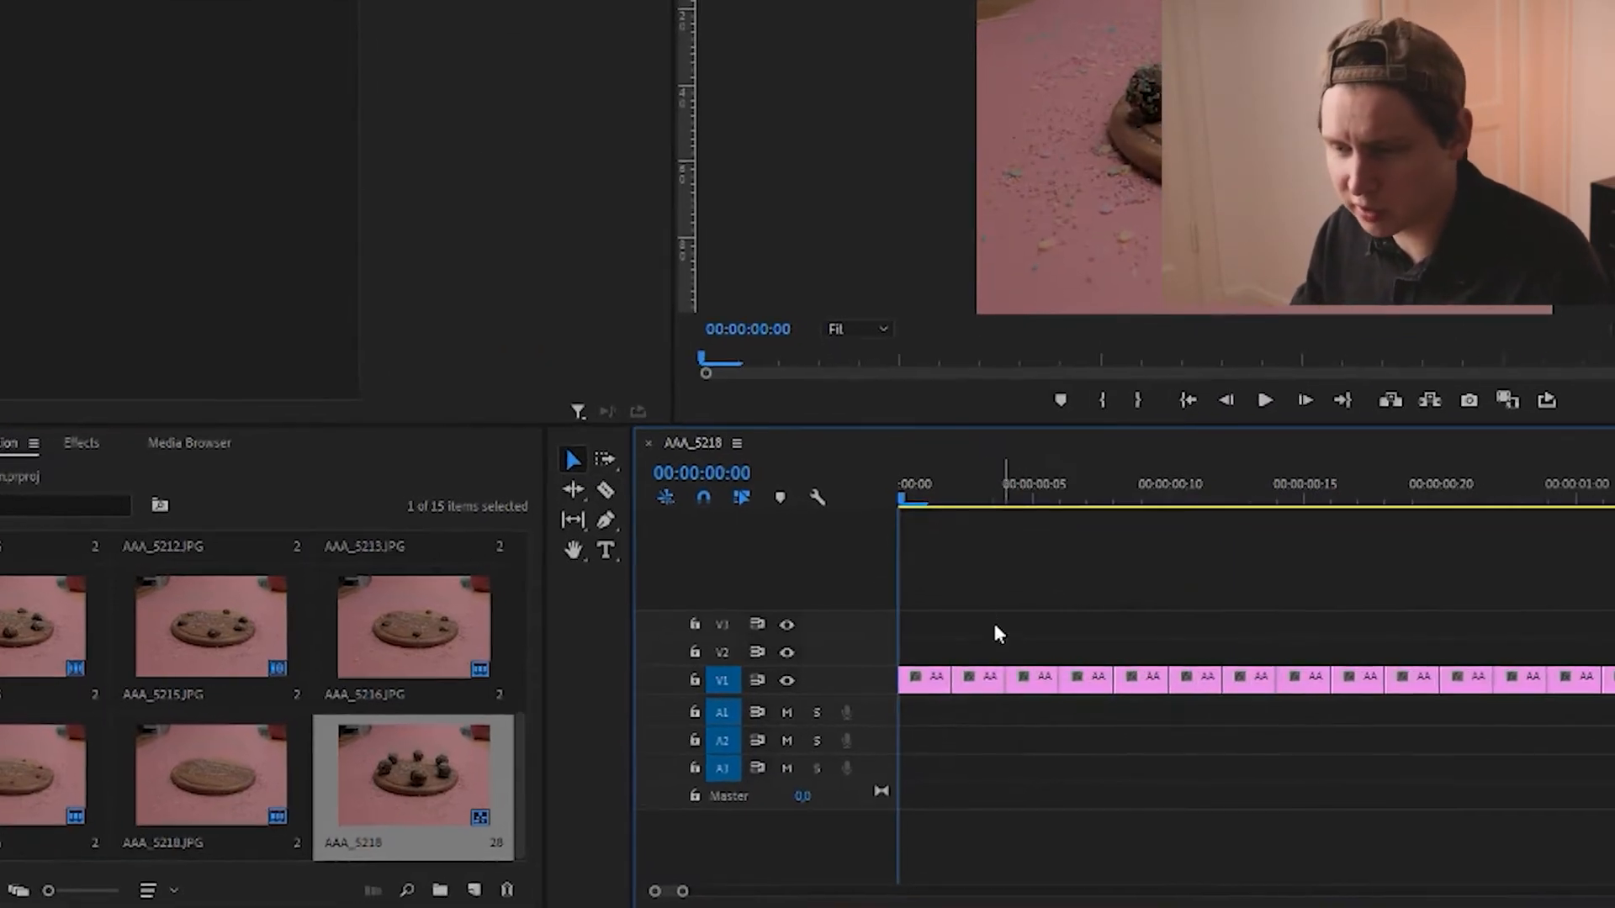
Try to split the first three clips in half with the Razor tool and delete the second half of each
key("c")
left_click(936, 682)
key("v")
left_click(949, 684)
key("Delete")
key("c")
left_click(959, 683)
key("v")
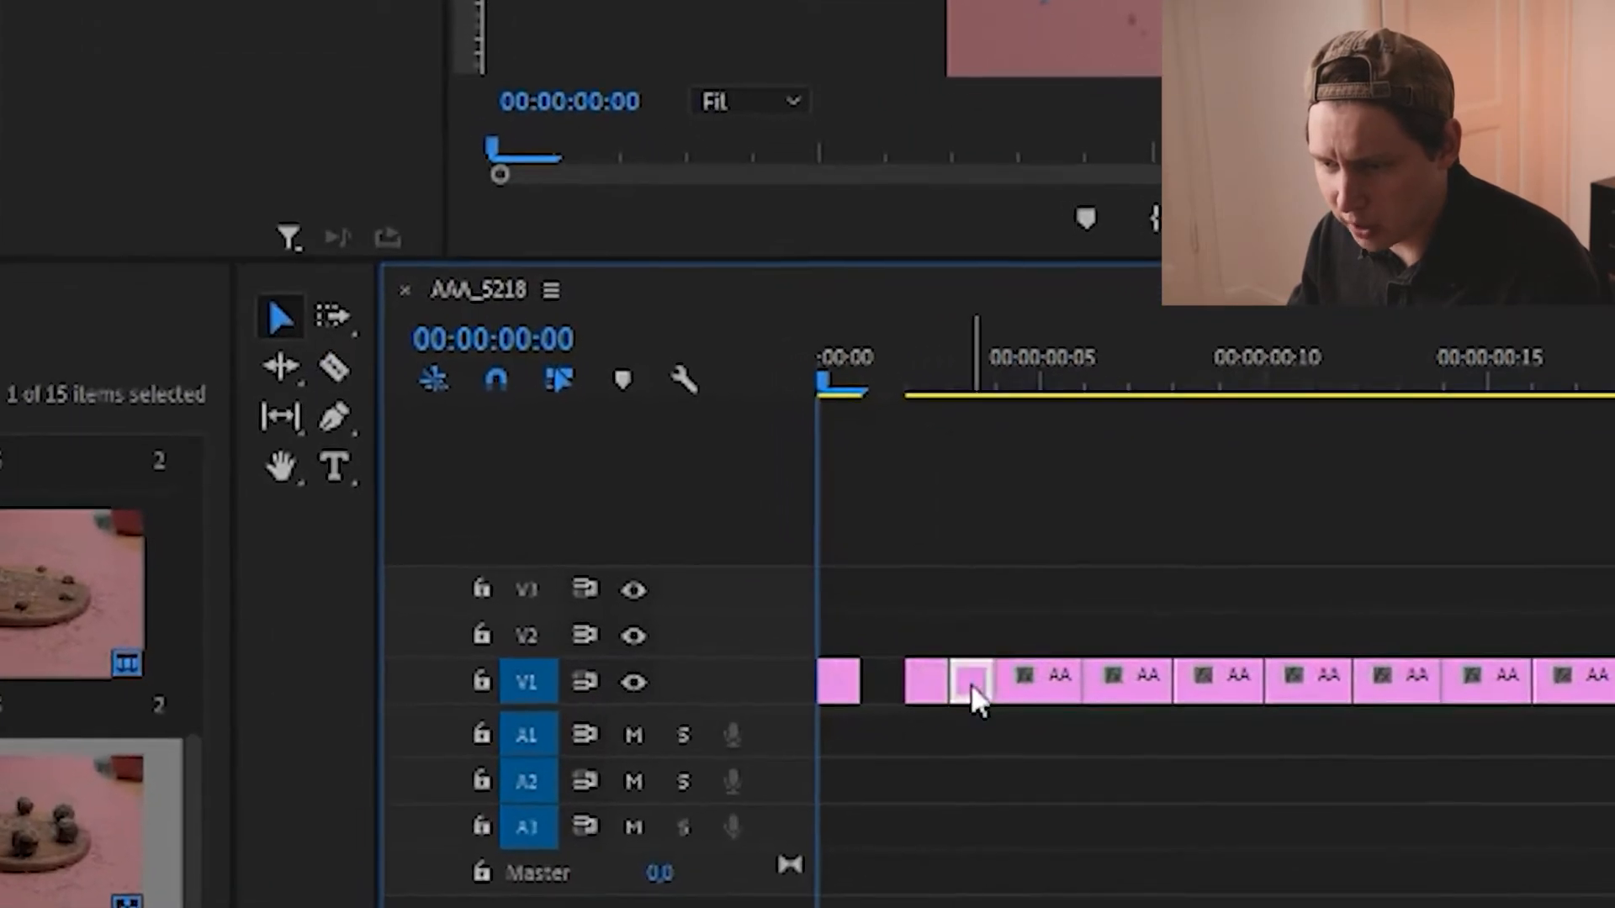
left_click(969, 685)
key("Delete")
key("c")
left_click(1041, 683)
key("v")
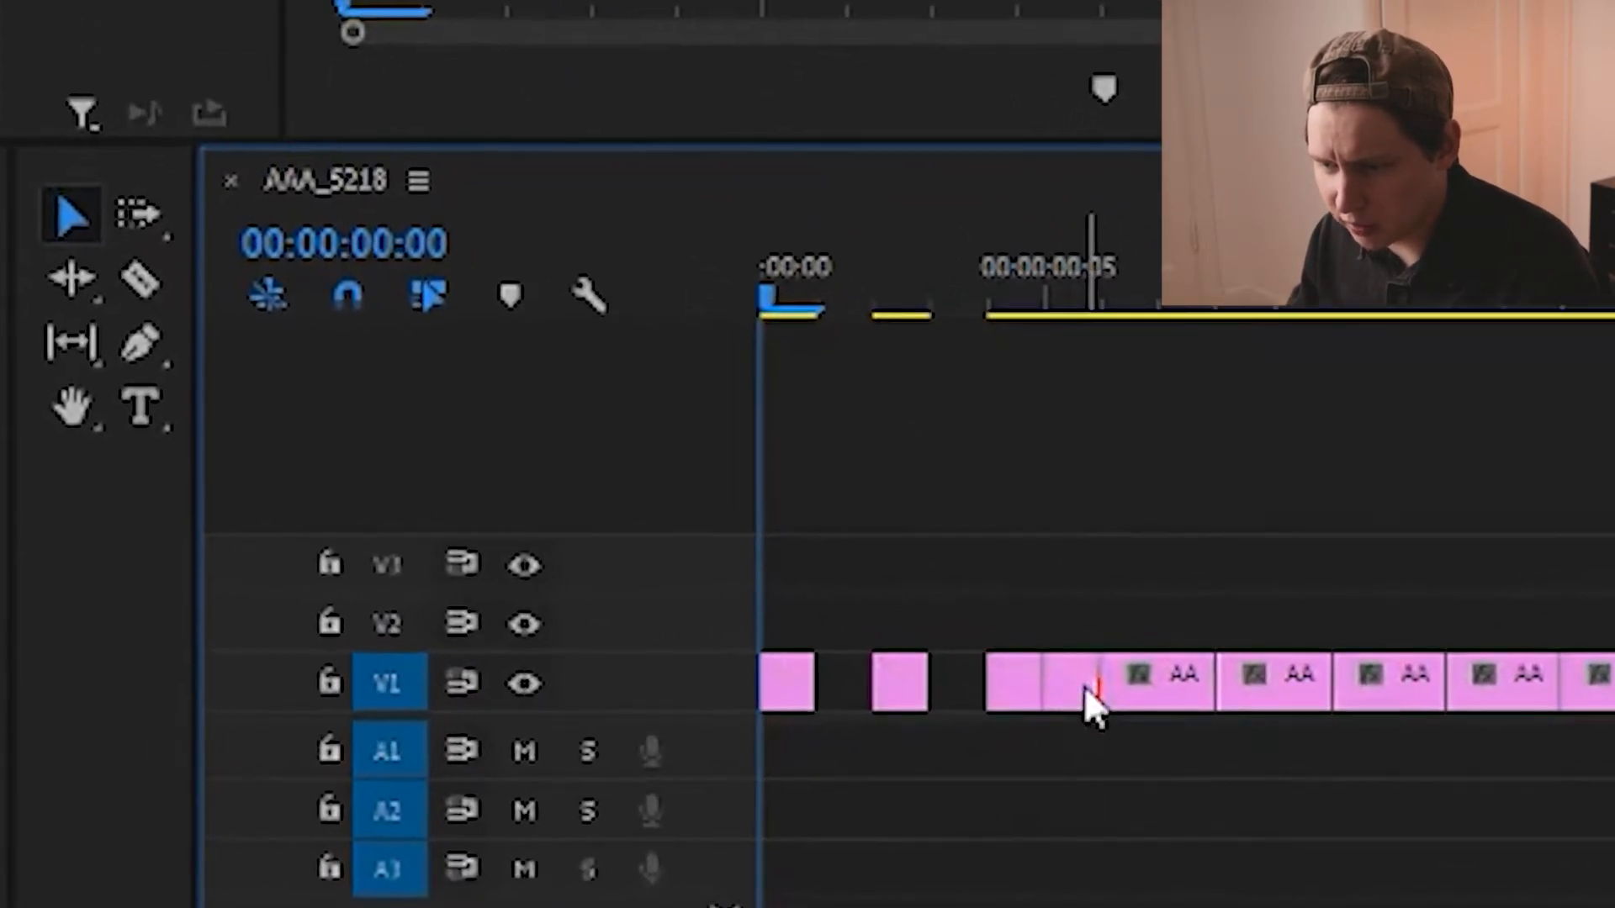
left_click(1085, 689)
key("Delete")
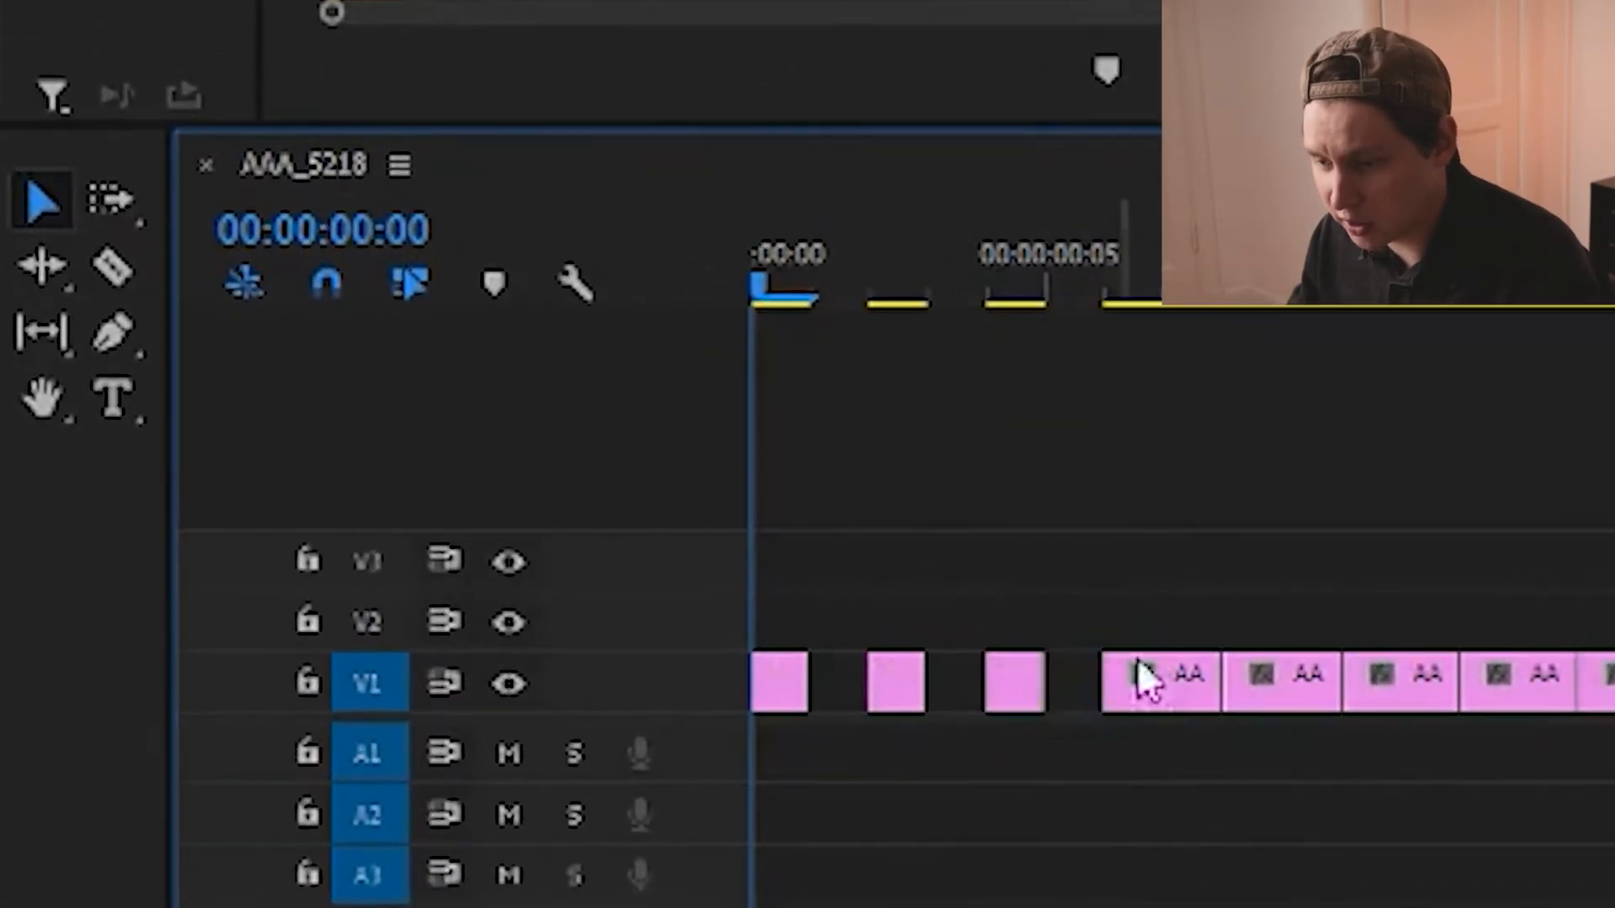
Undo the cuts and deletions made to the first three clips
key("ctrl+z")
key("ctrl+z")
key("ctrl+z")
key("ctrl+z")
key("ctrl+z")
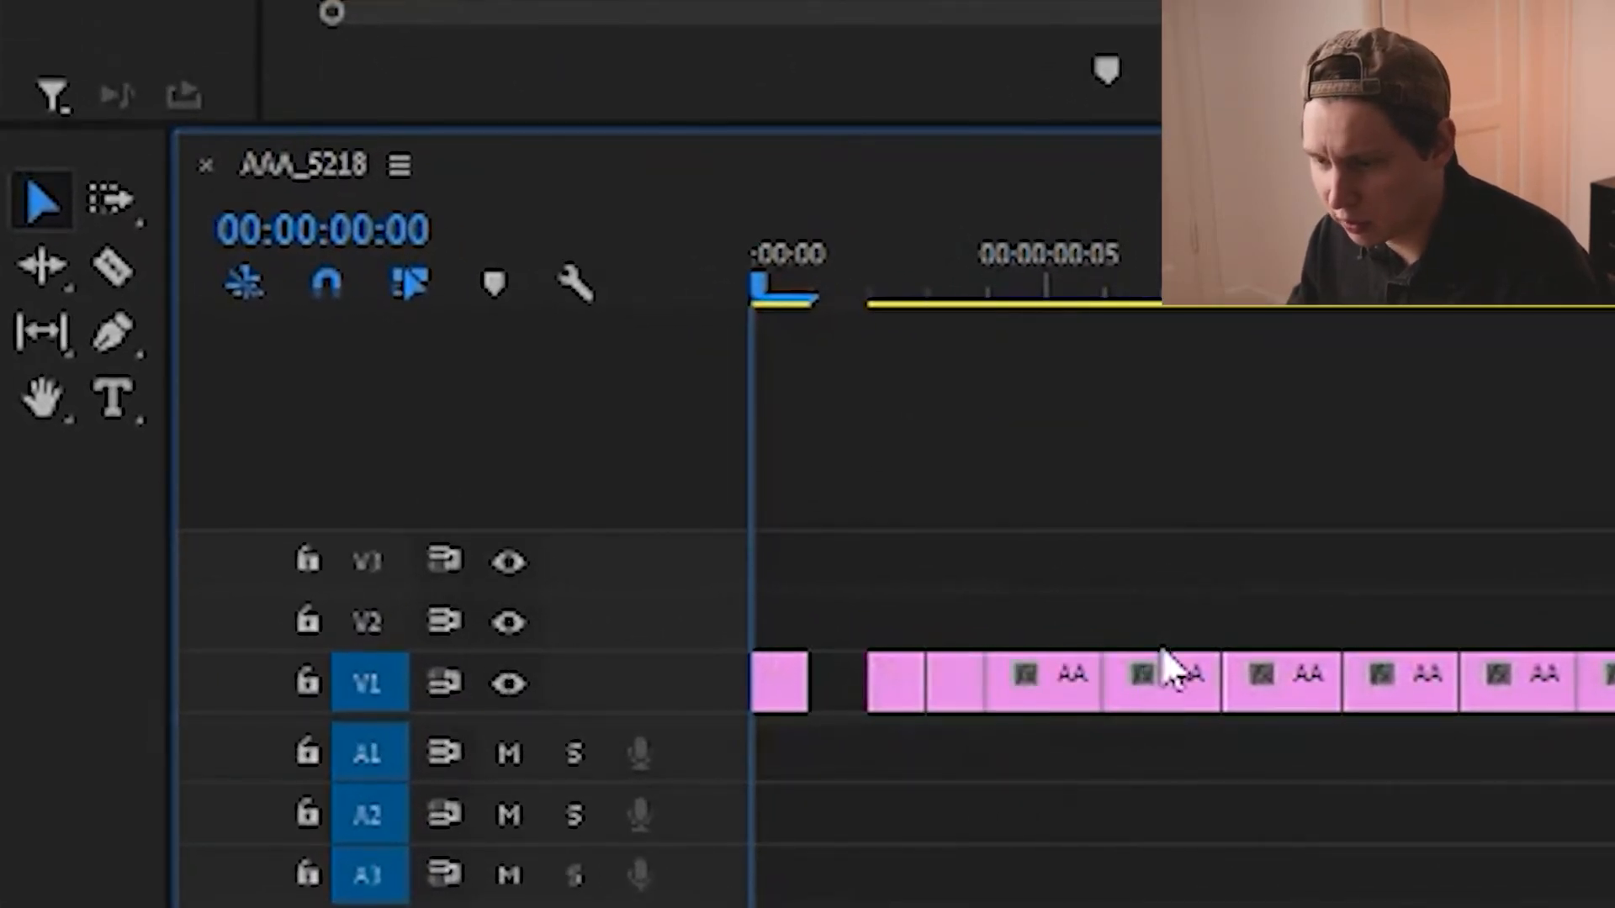
key("ctrl+z")
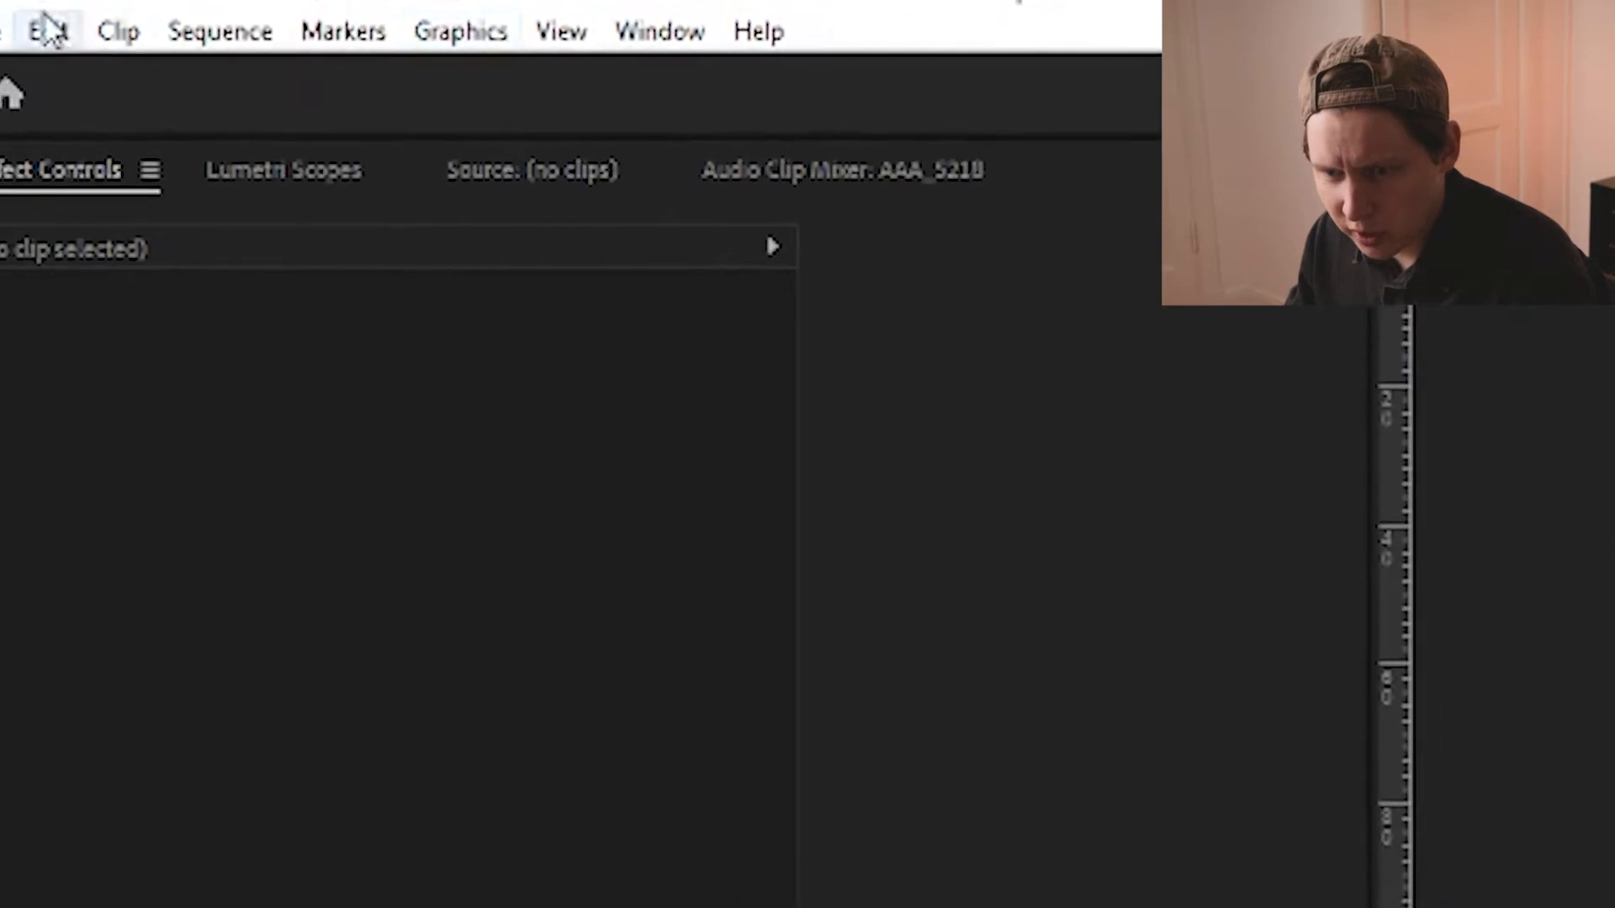
Set the Still Image Default Duration to 1 frame in the Timeline preferences
left_click(57, 38)
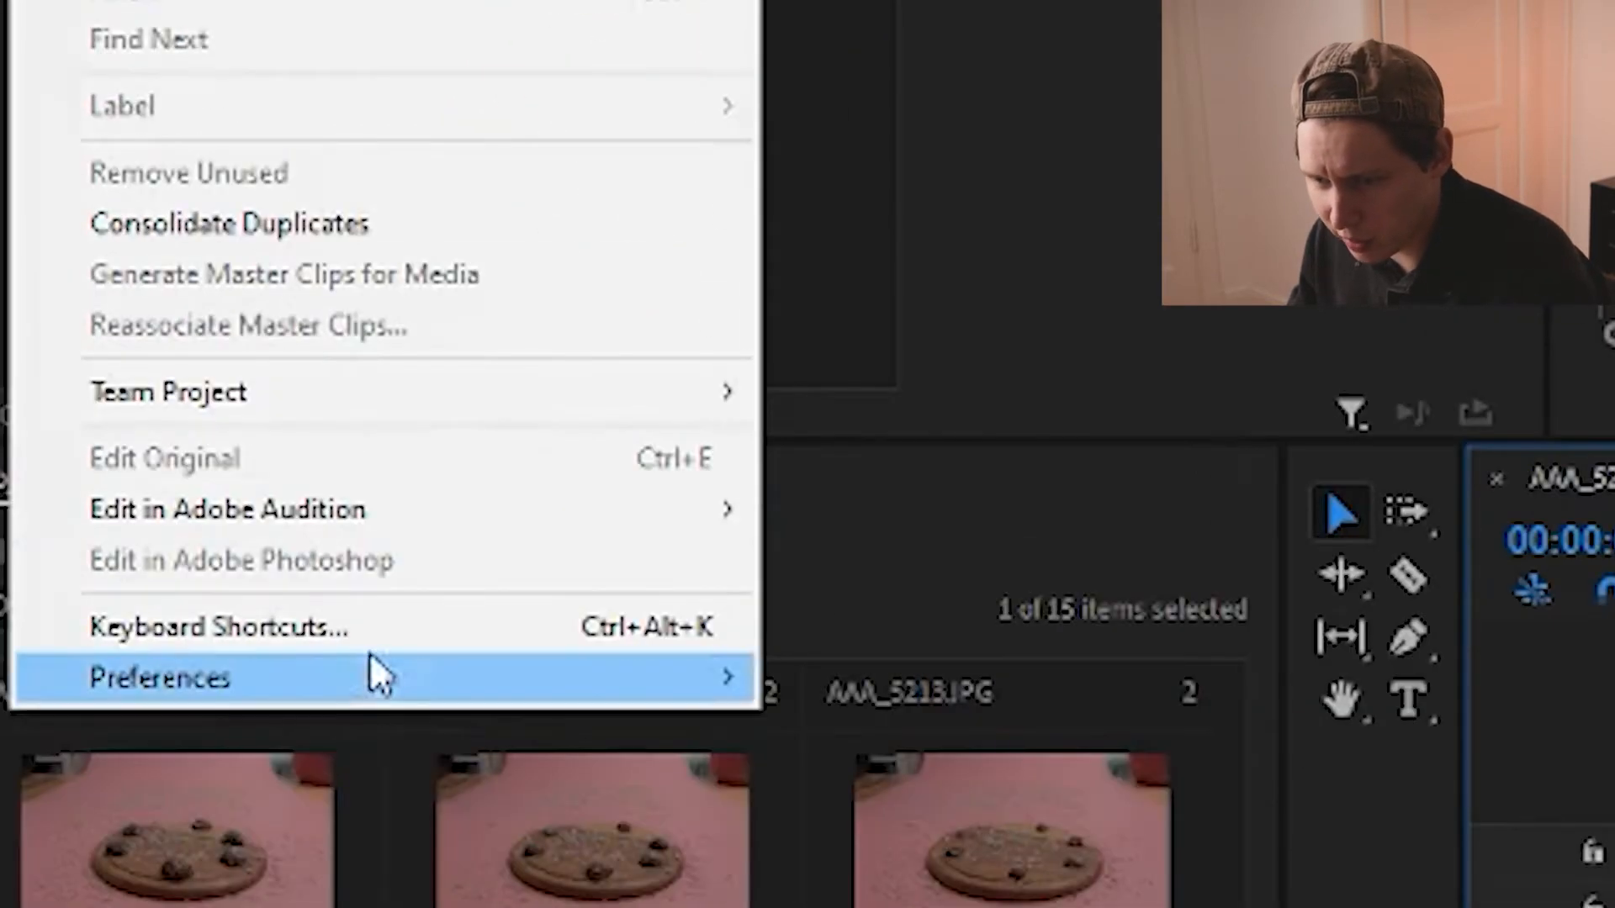
mouse_move(371, 678)
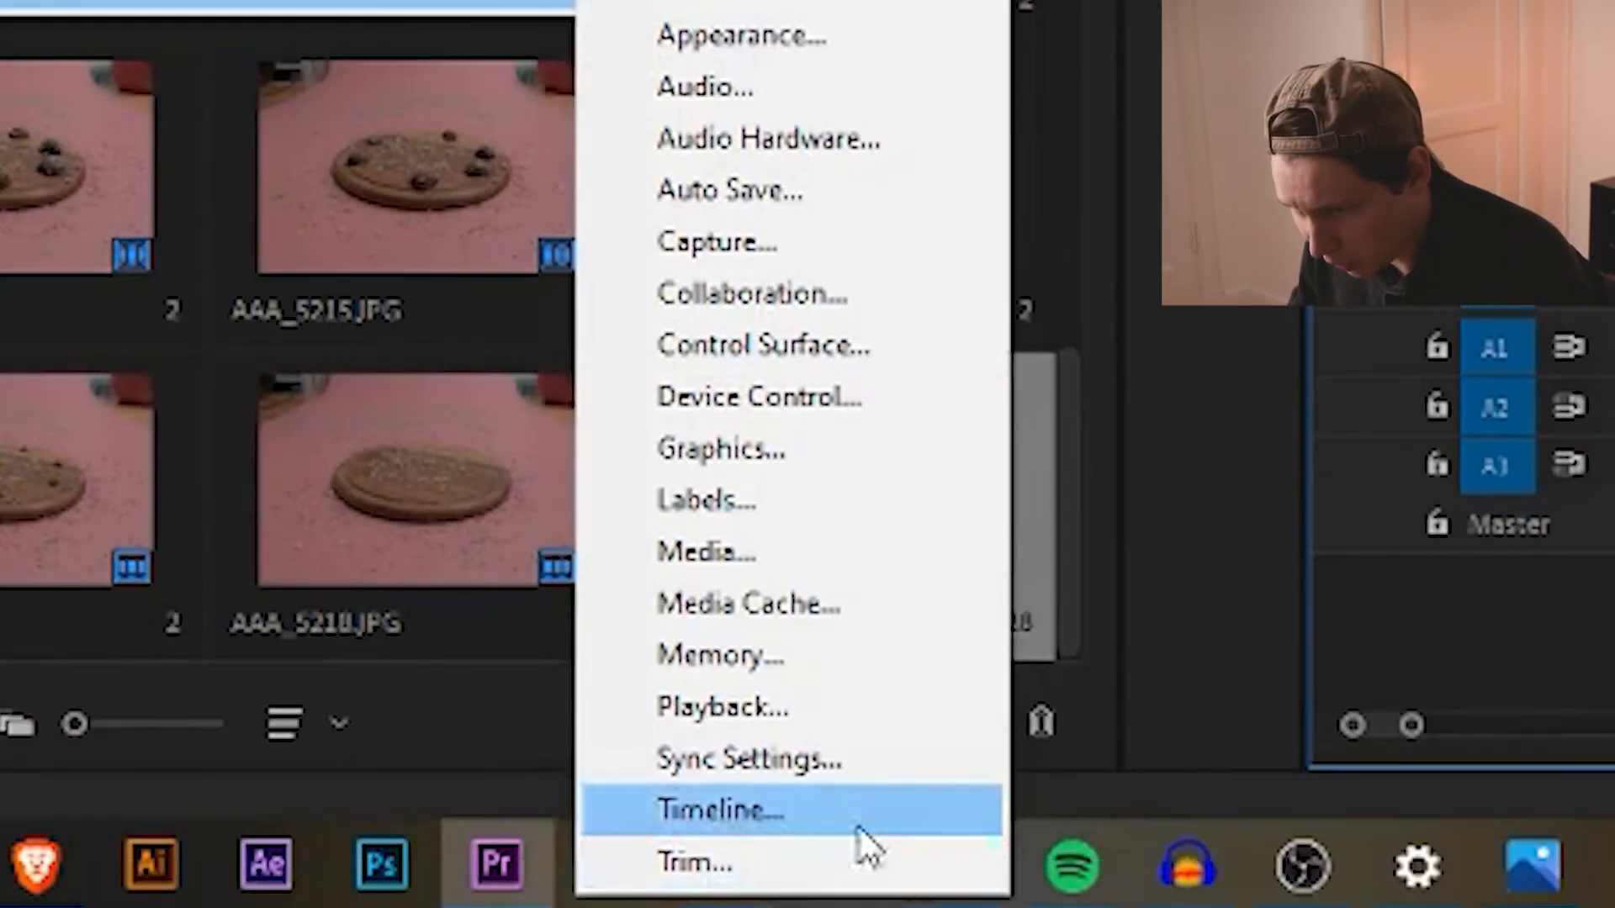
left_click(860, 824)
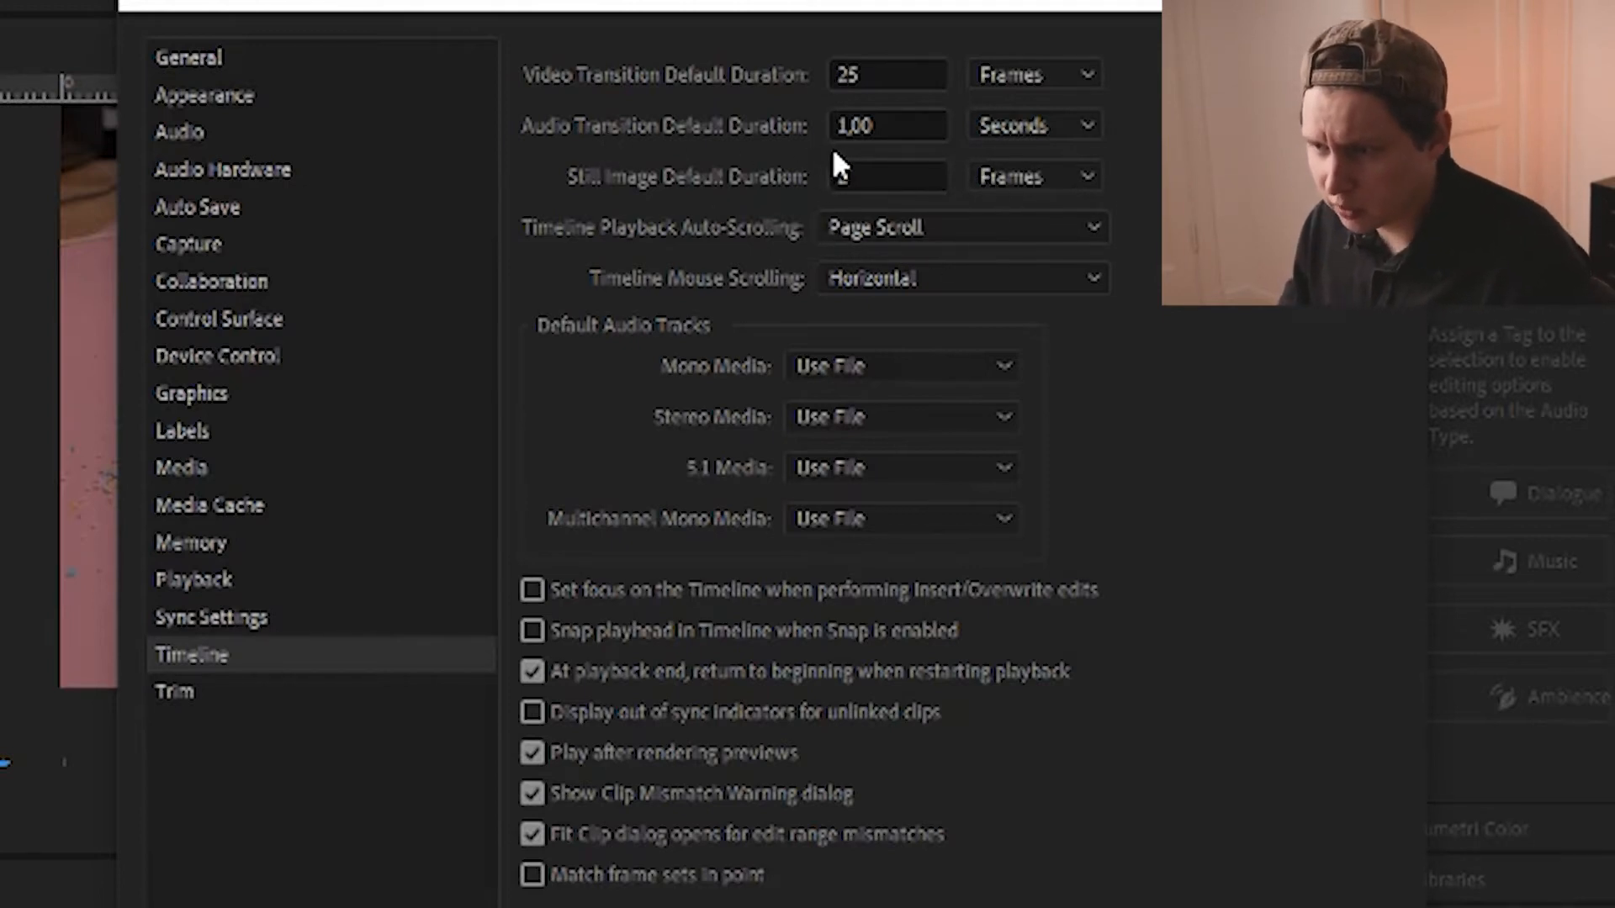
left_click(877, 168)
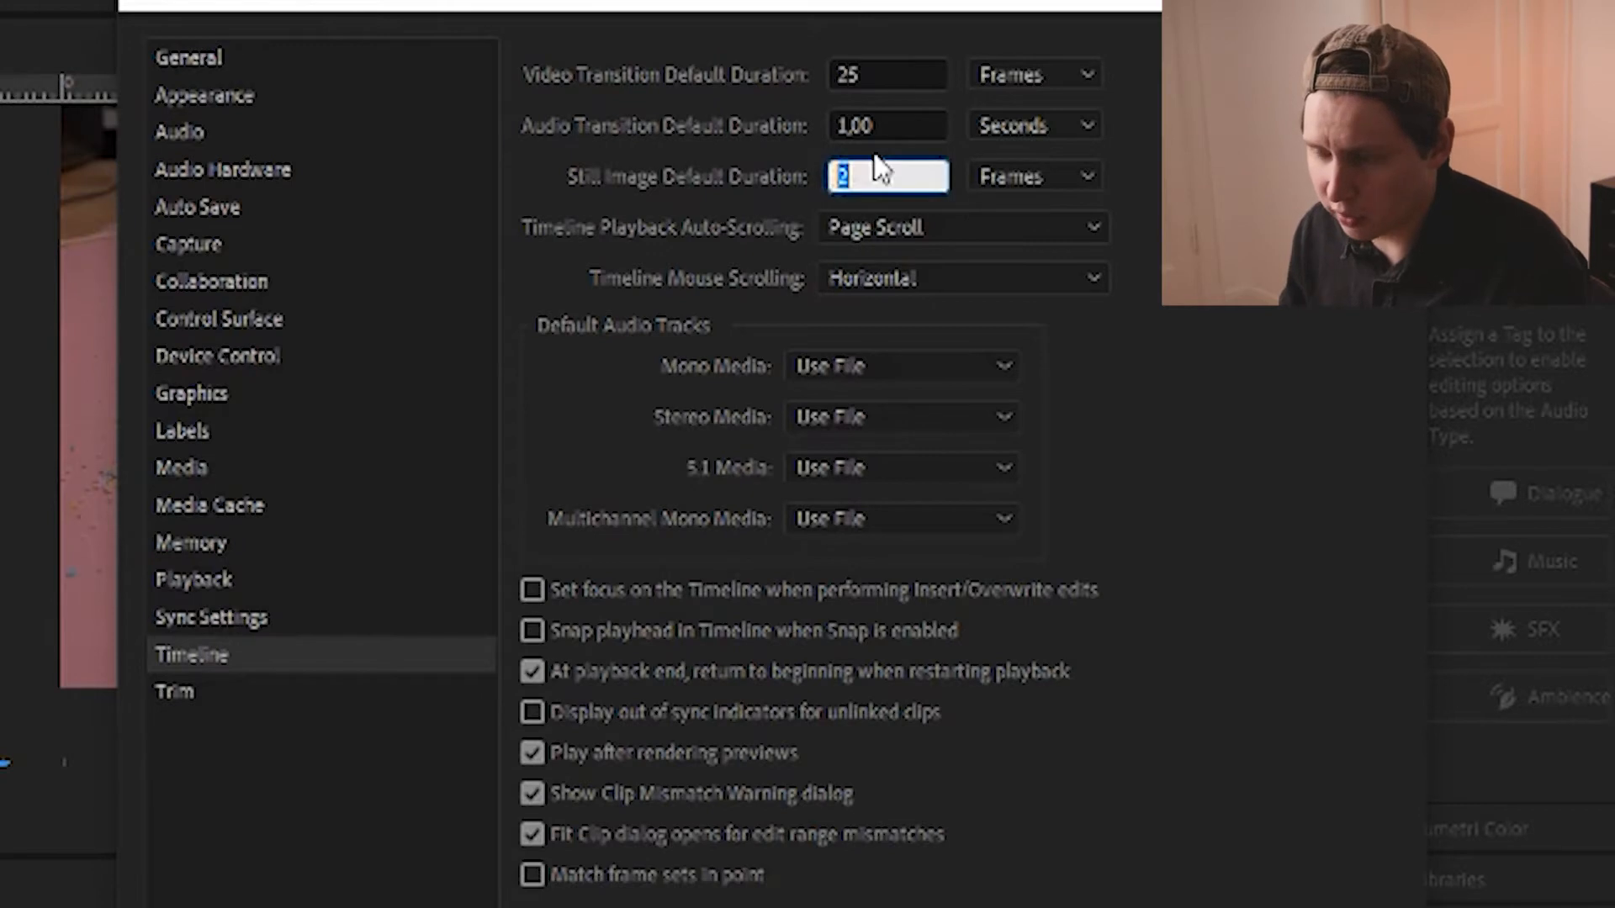
type("1")
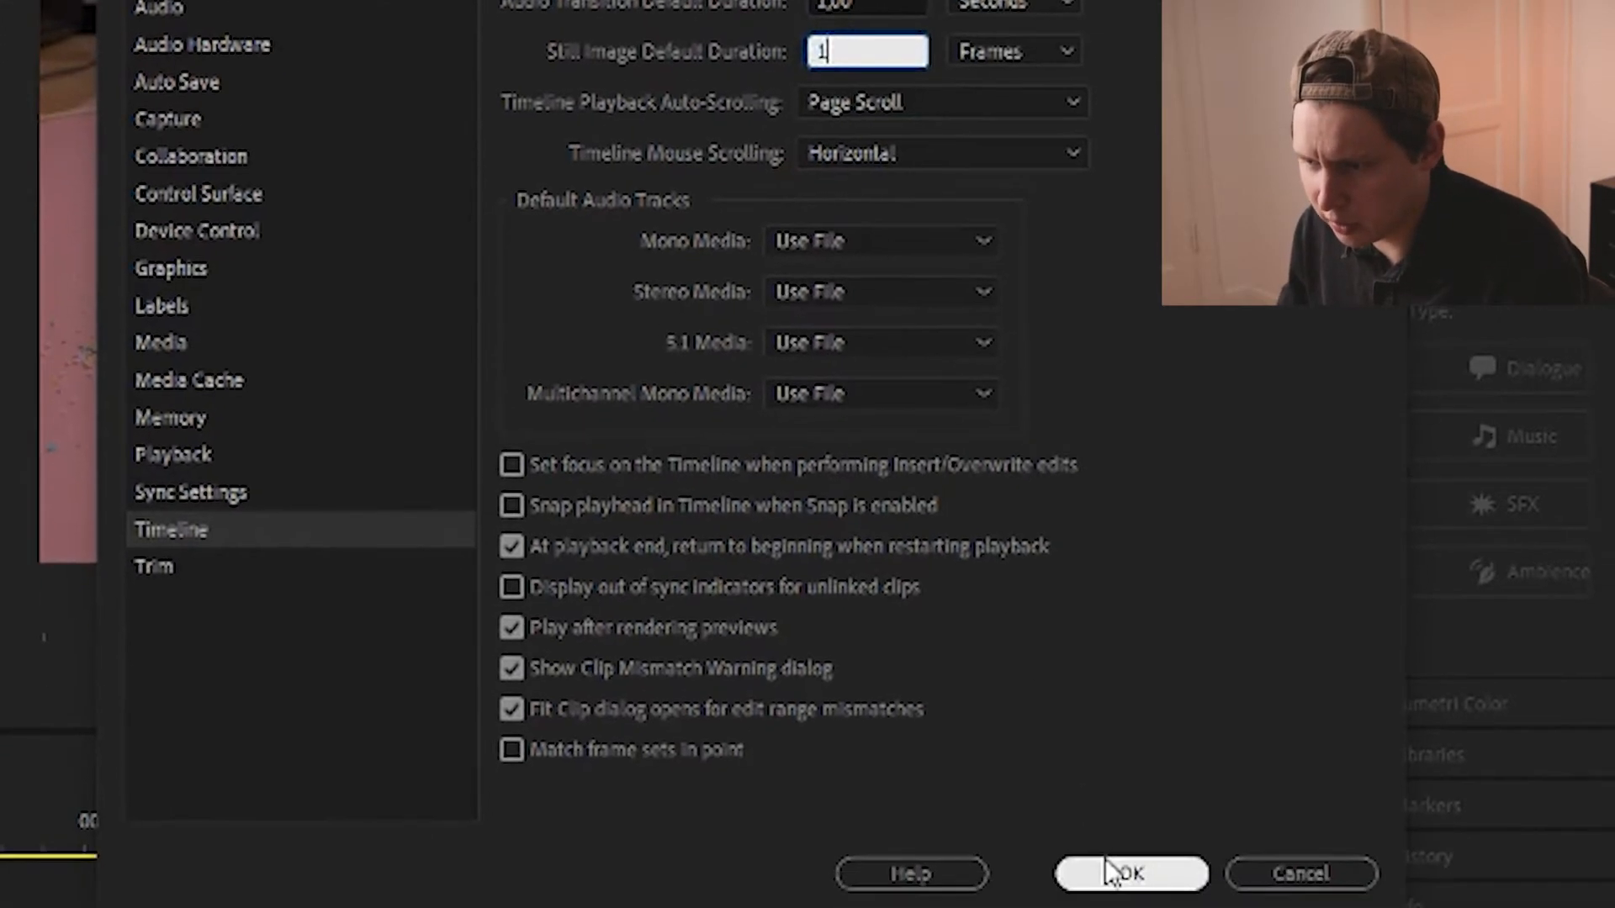
left_click(1105, 768)
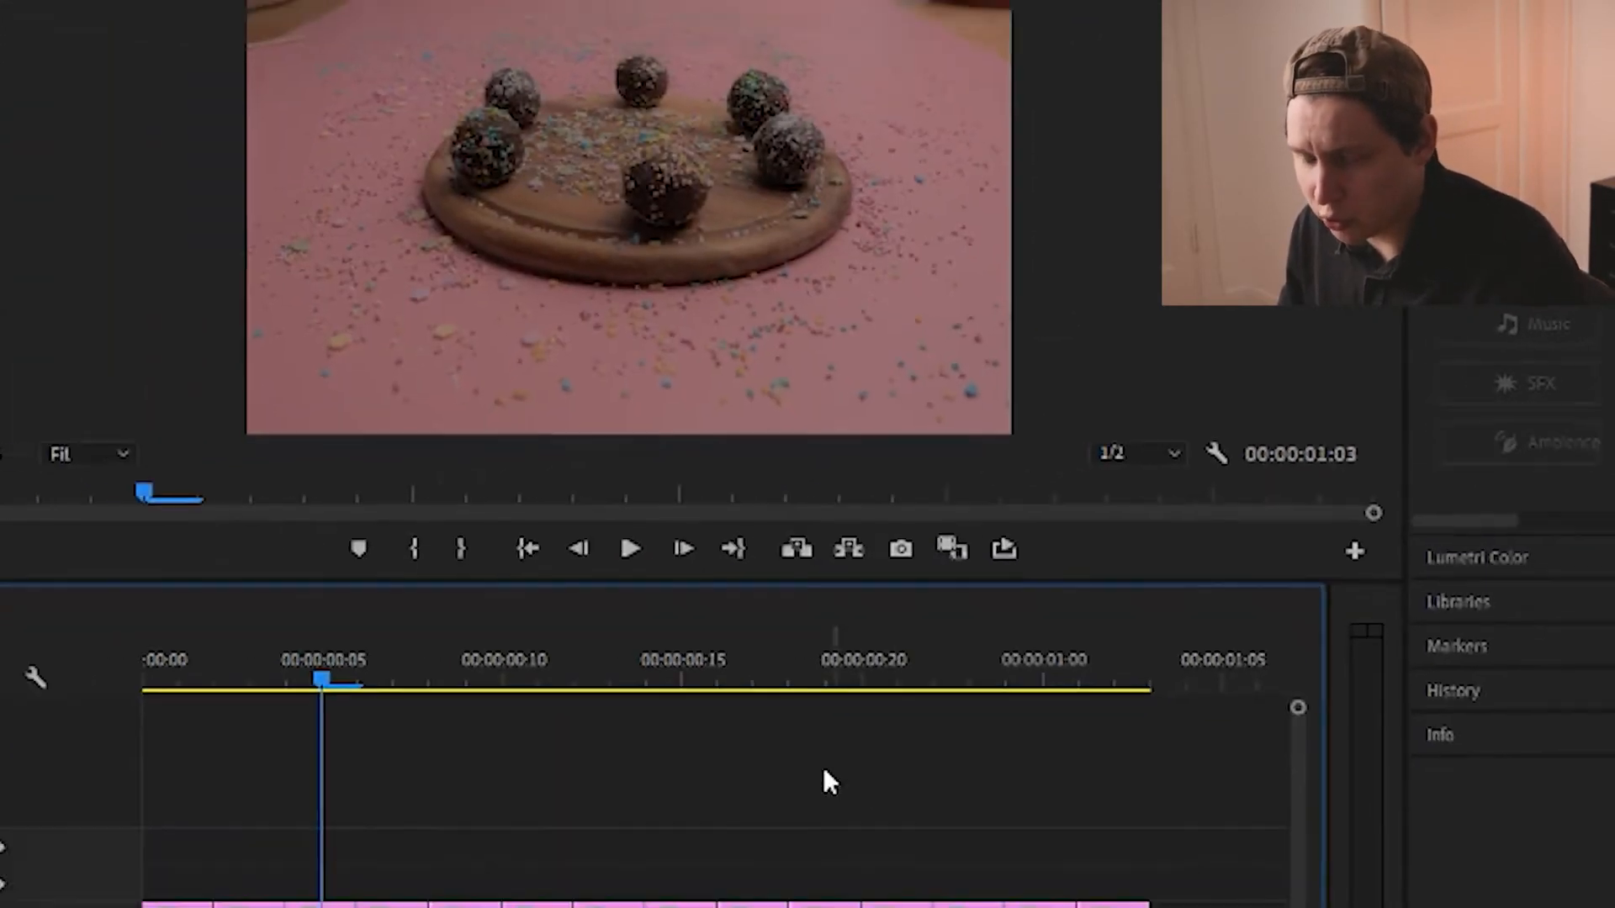
Replace all clips in the AAA_5218 sequence with the project's existing stills and scrub through the opening frames
left_click_drag(1370, 642, 763, 744)
key("Delete")
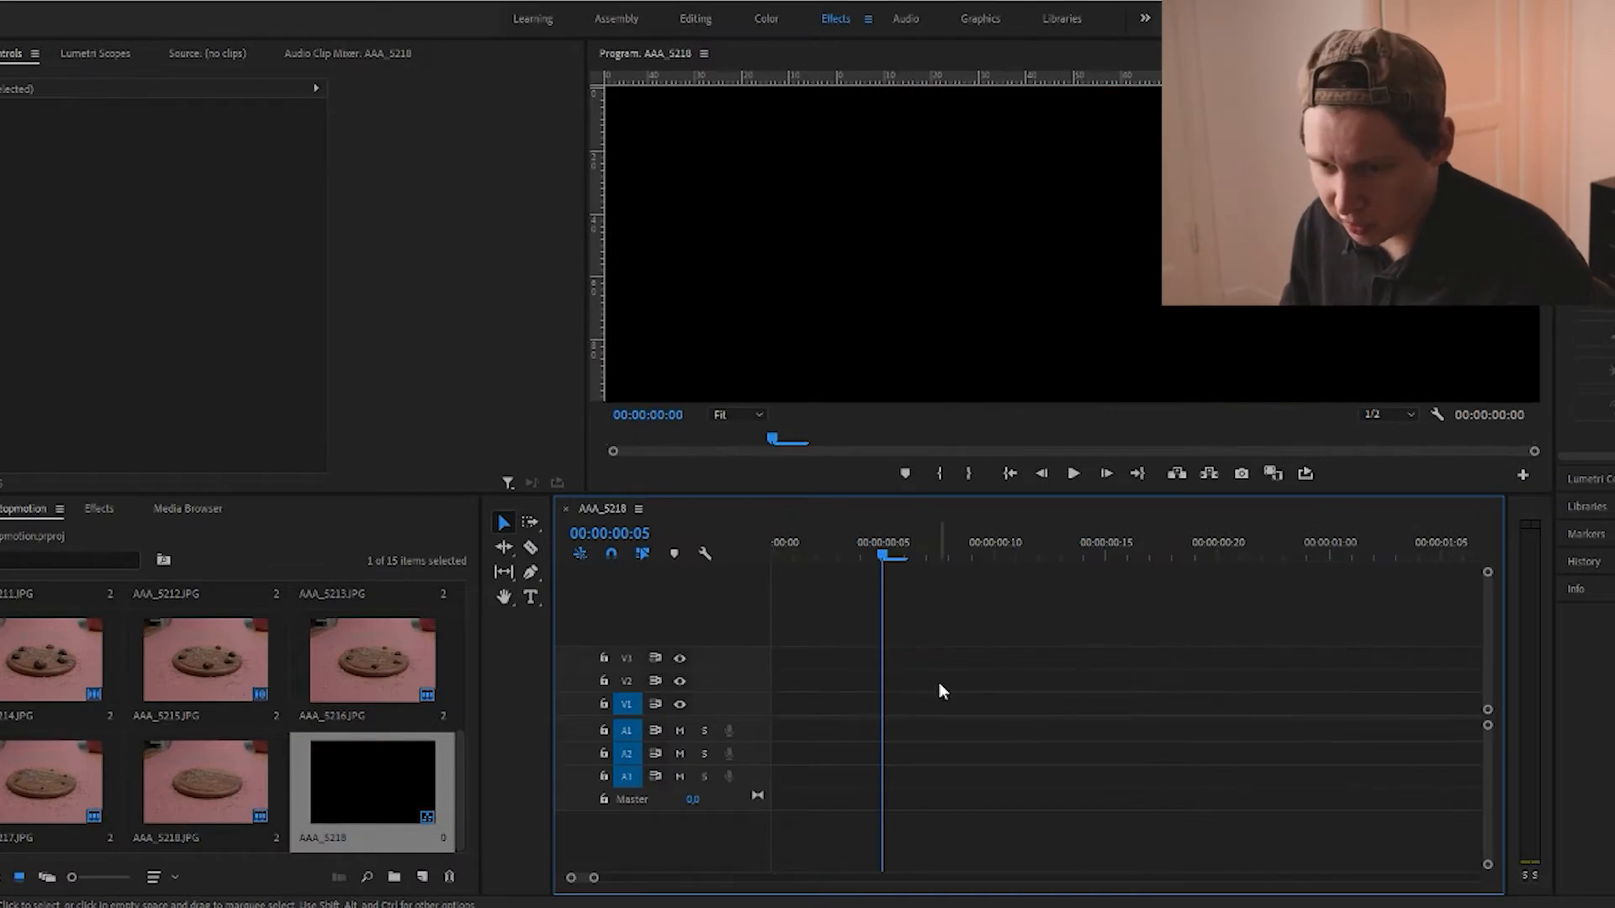
scroll(382, 772, "up", 5)
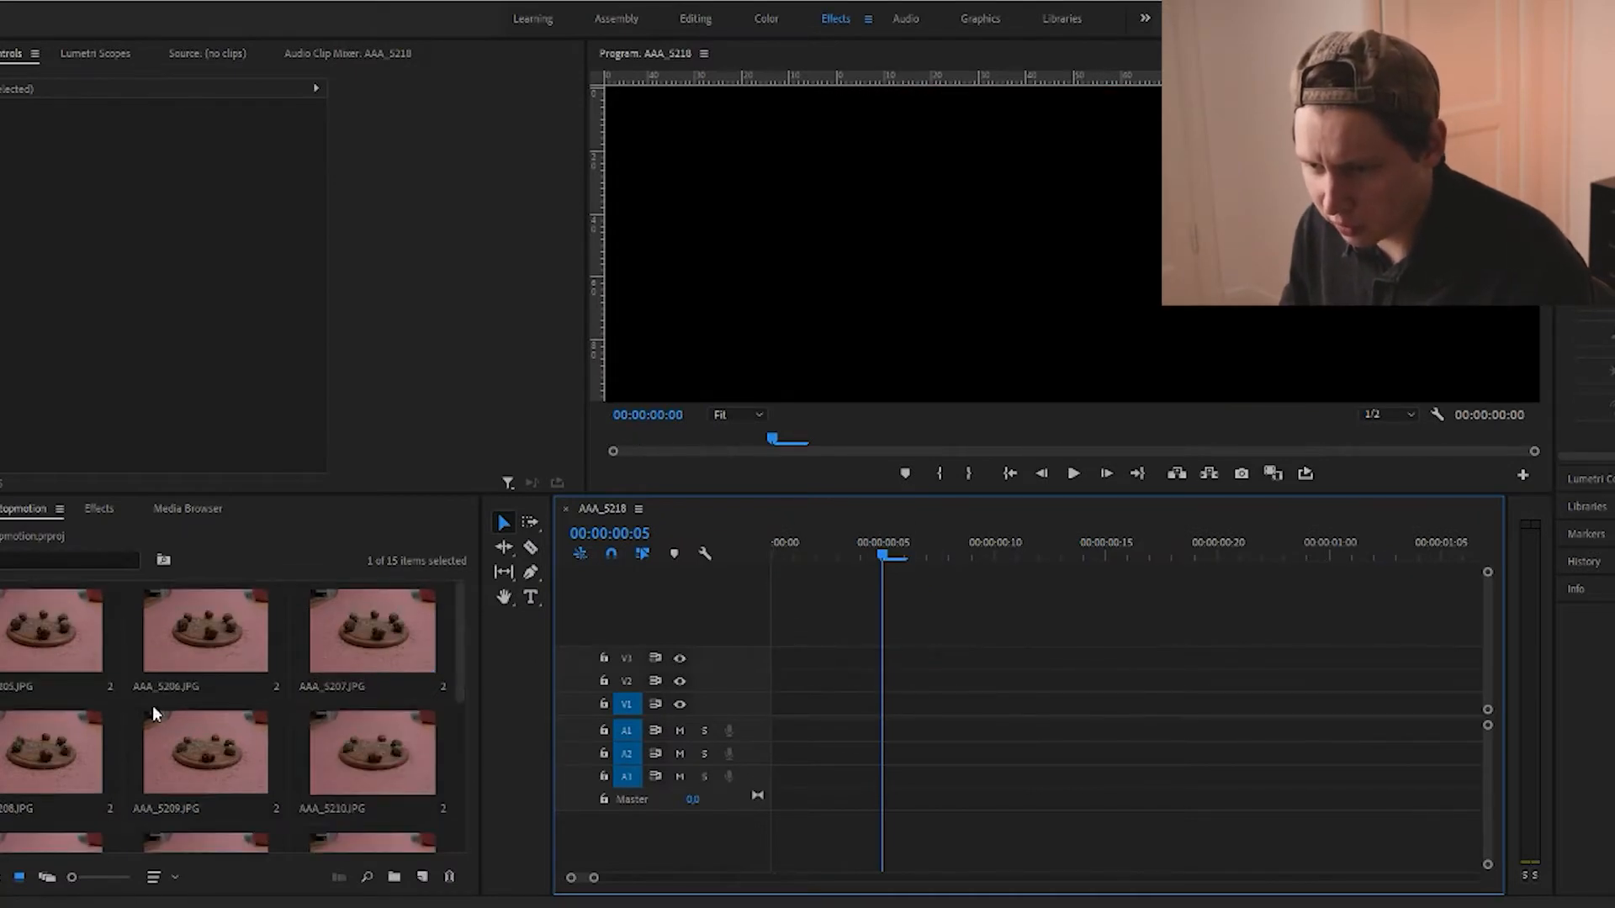
left_click(82, 639, "shift")
left_click_drag(82, 640, 778, 711)
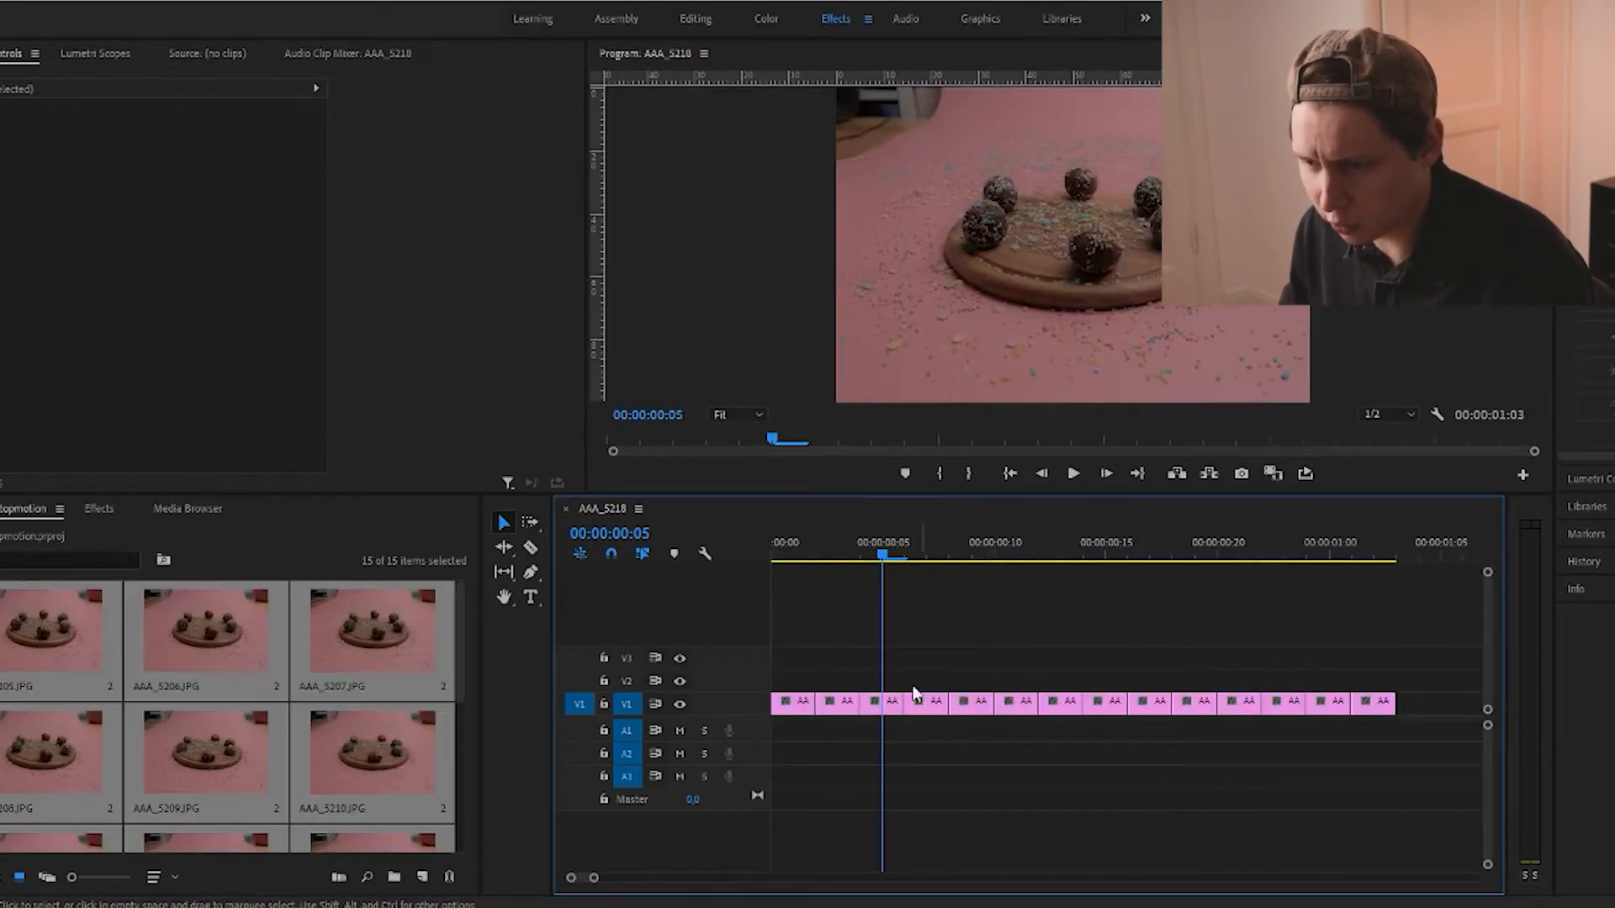
left_click(862, 555)
mouse_move(862, 555)
left_mouse_down()
mouse_move(897, 556)
mouse_move(838, 557)
left_mouse_up()
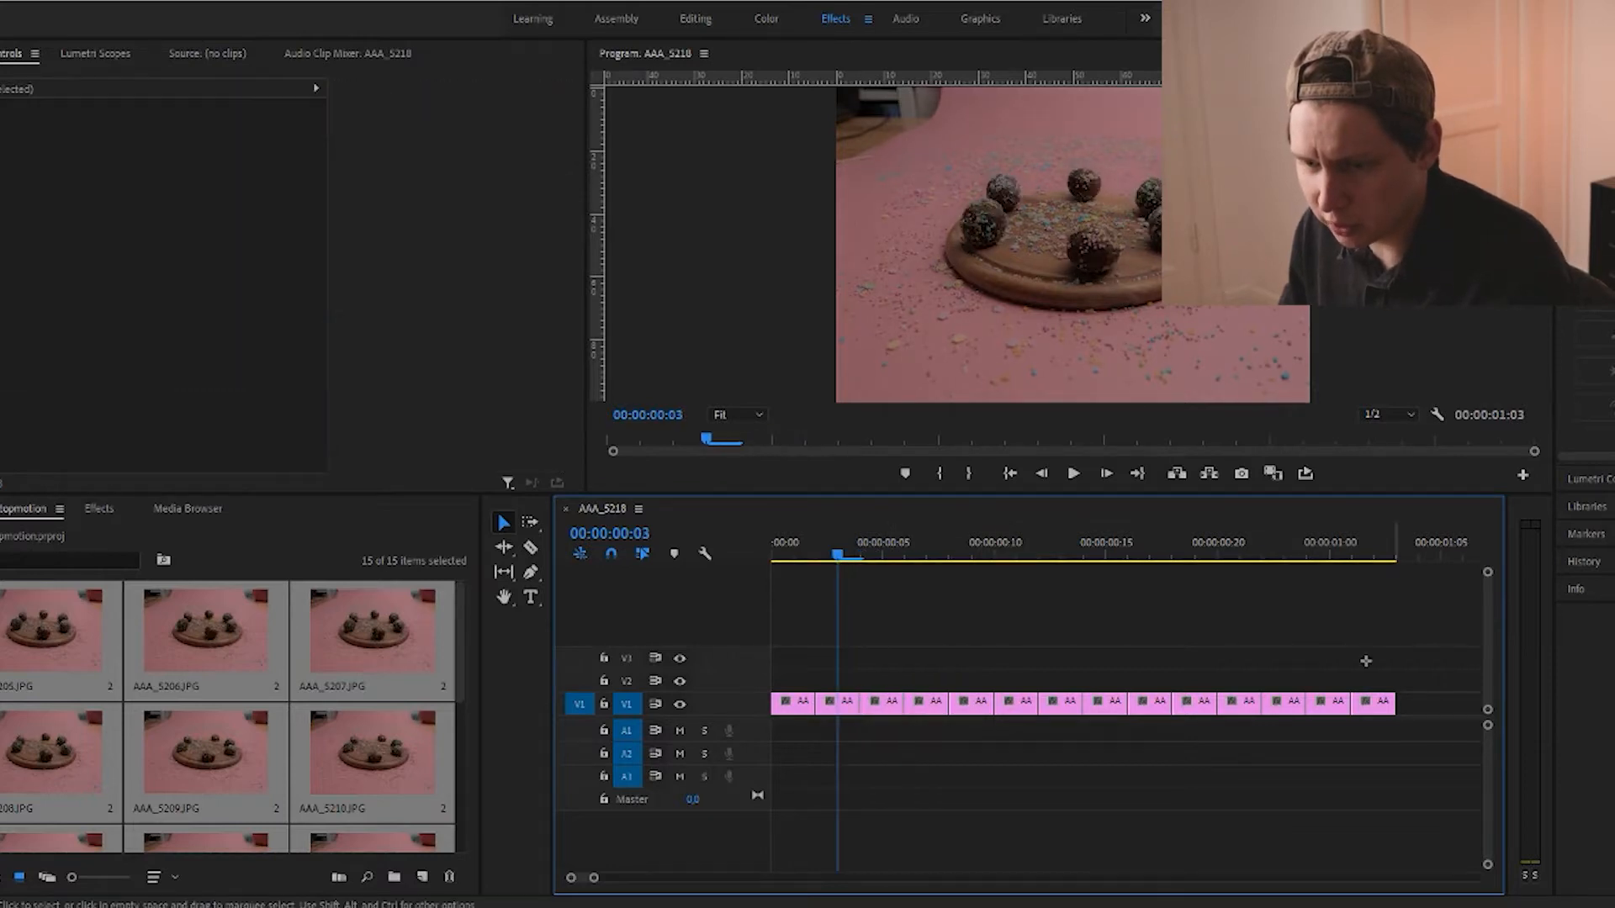
Clear the timeline and delete all stills and the AAA_5218 sequence from the project
left_click_drag(1397, 653, 770, 769)
key("Delete")
left_click(328, 654)
scroll(288, 731, "down", 5)
key("ctrl+a")
key("Delete")
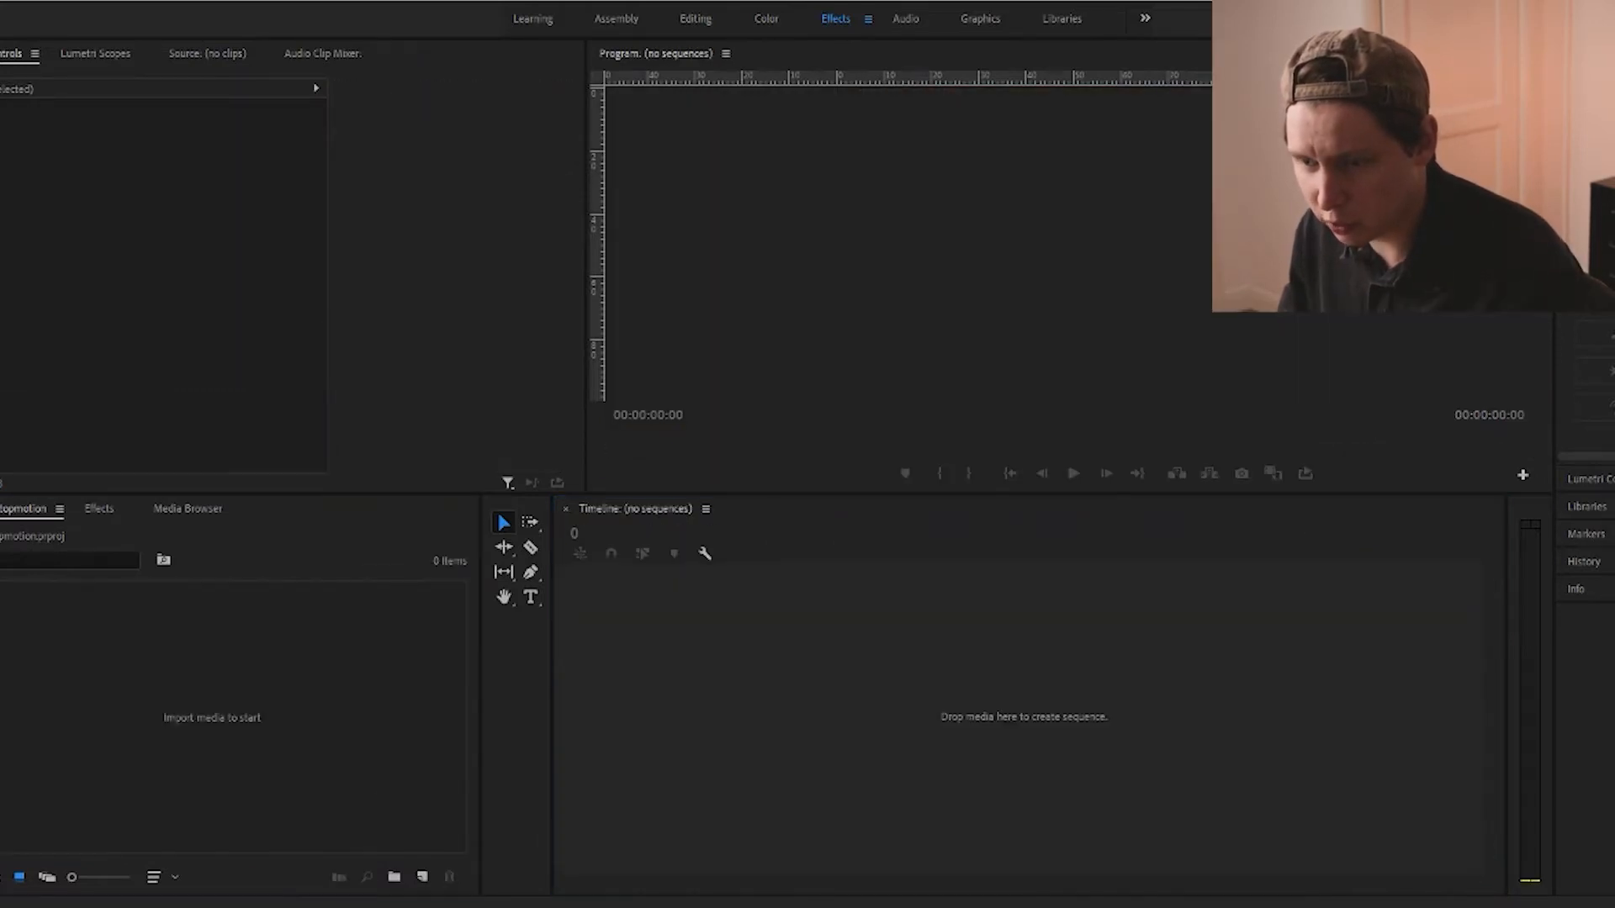
Import the still photos again and create a new sequence from them
left_click_drag(1052, 639, 278, 673)
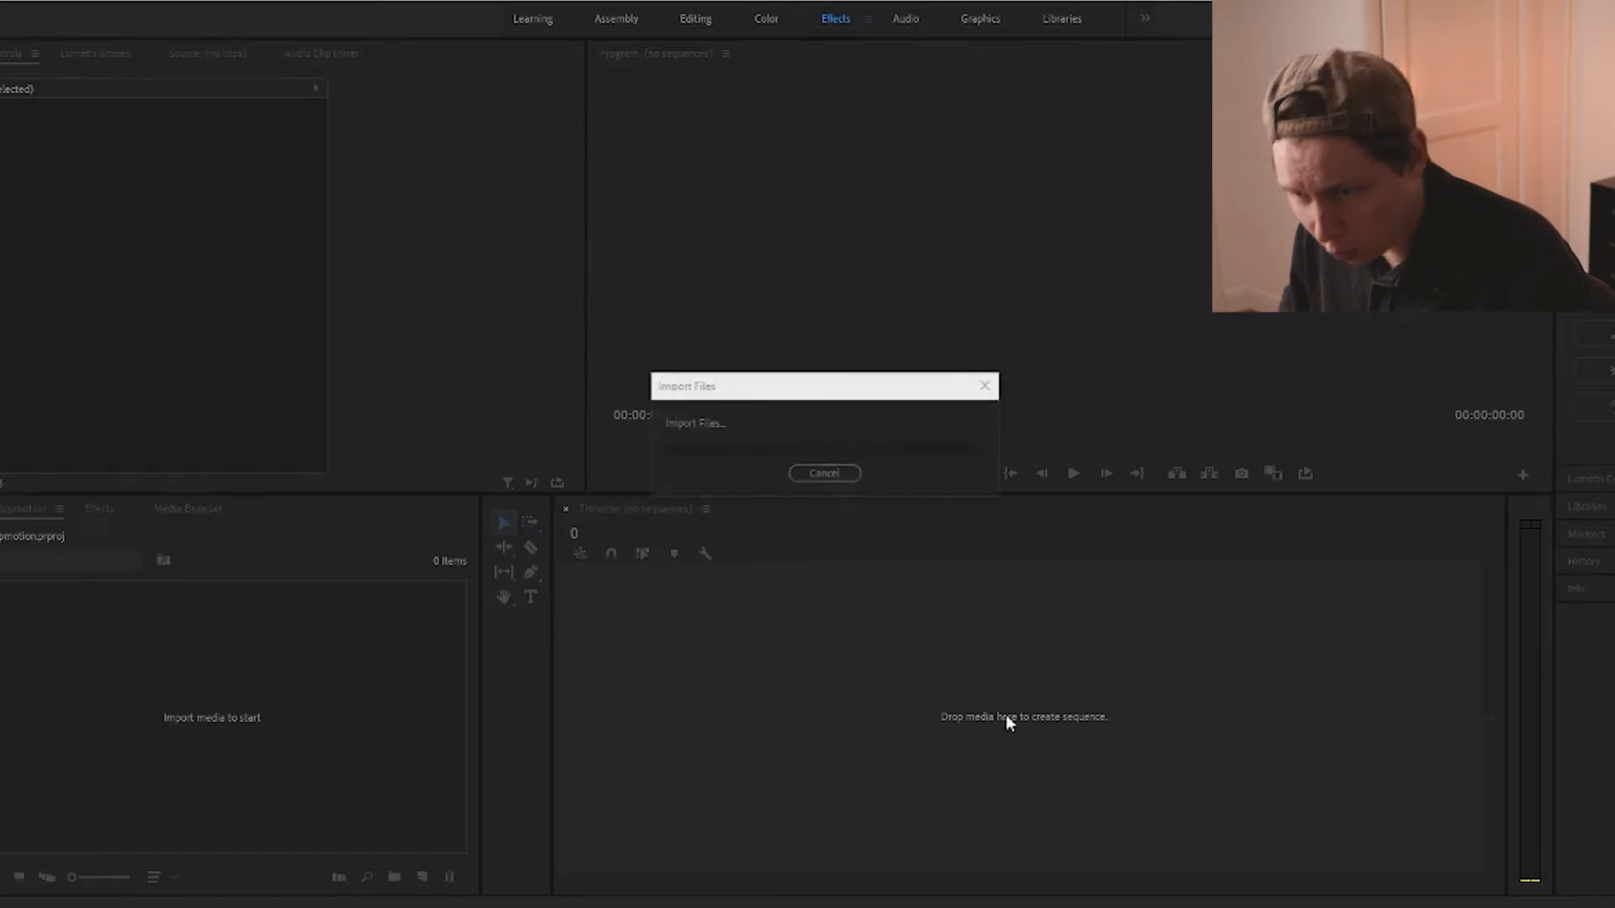
left_click_drag(452, 632, 614, 691)
Step frame by frame through the new AAA_5212 sequence to check the duration of each still
left_click(827, 667)
key("Right")
key("Right")
key("Right")
key("Right")
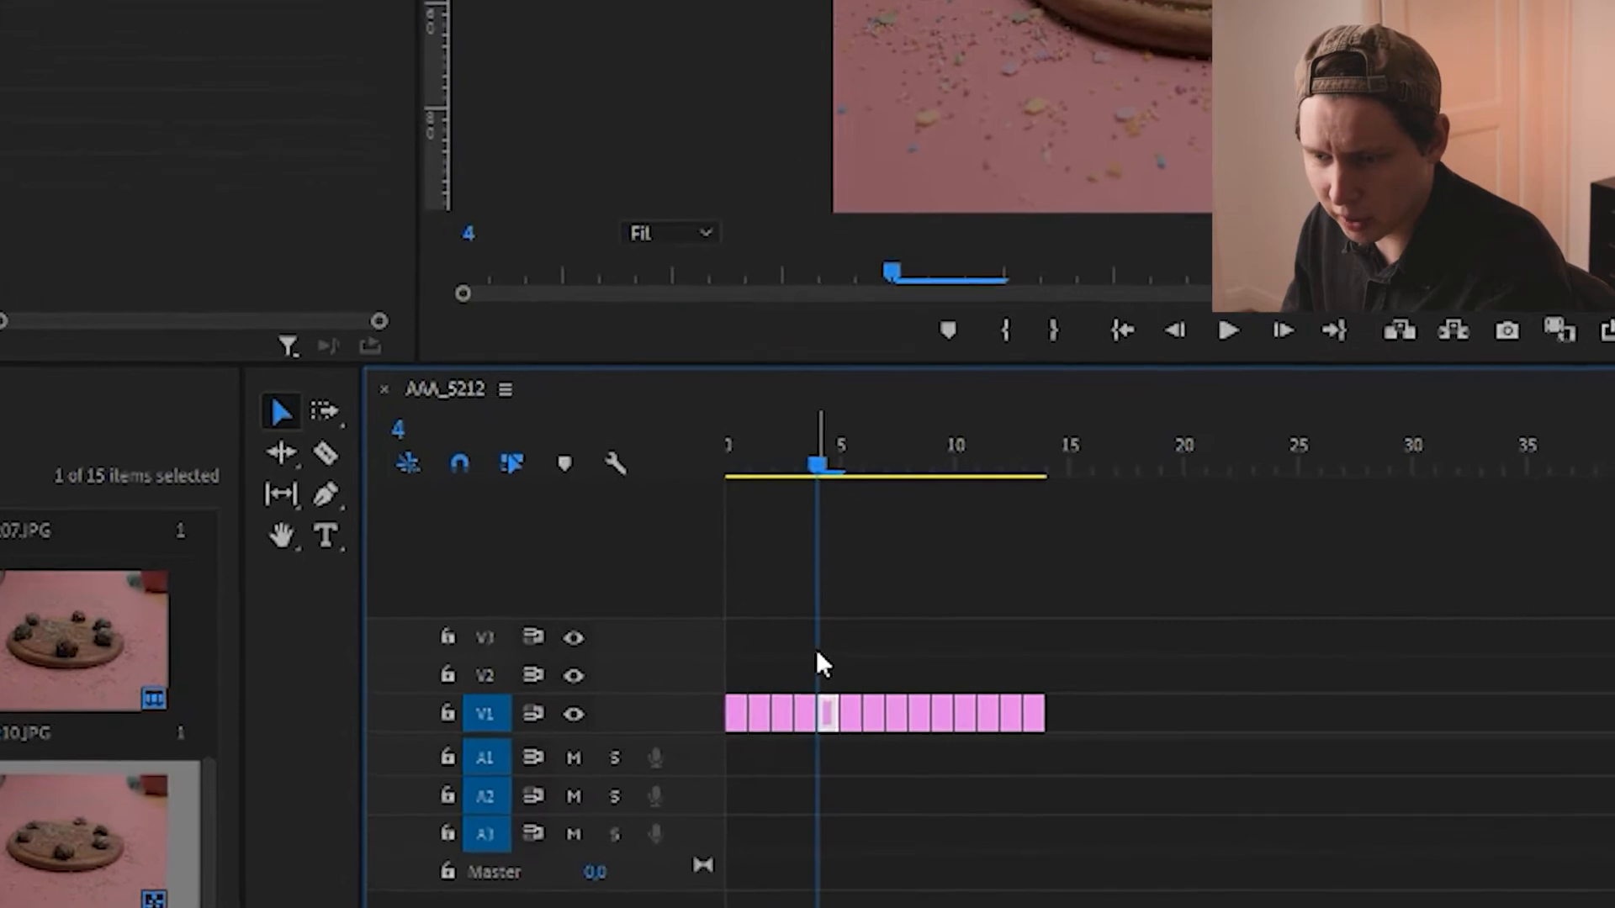
key("Right")
key("Right")
key("Right")
key("Right")
key("Right")
key("Right")
key("Right")
key("Right")
key("Right")
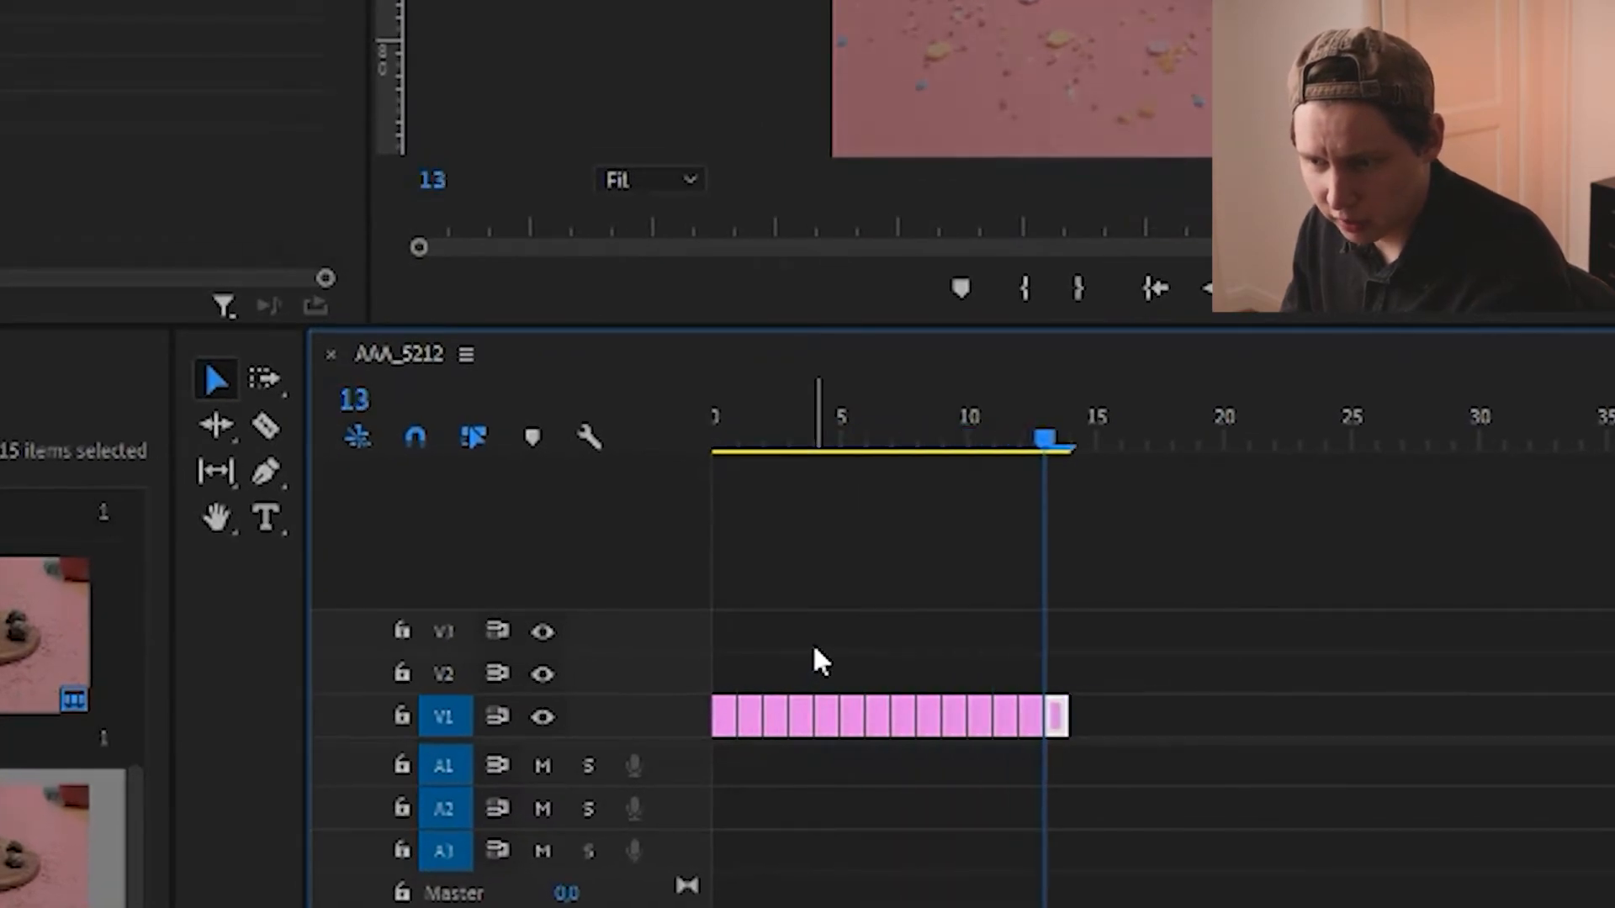
key("Left")
key("Left")
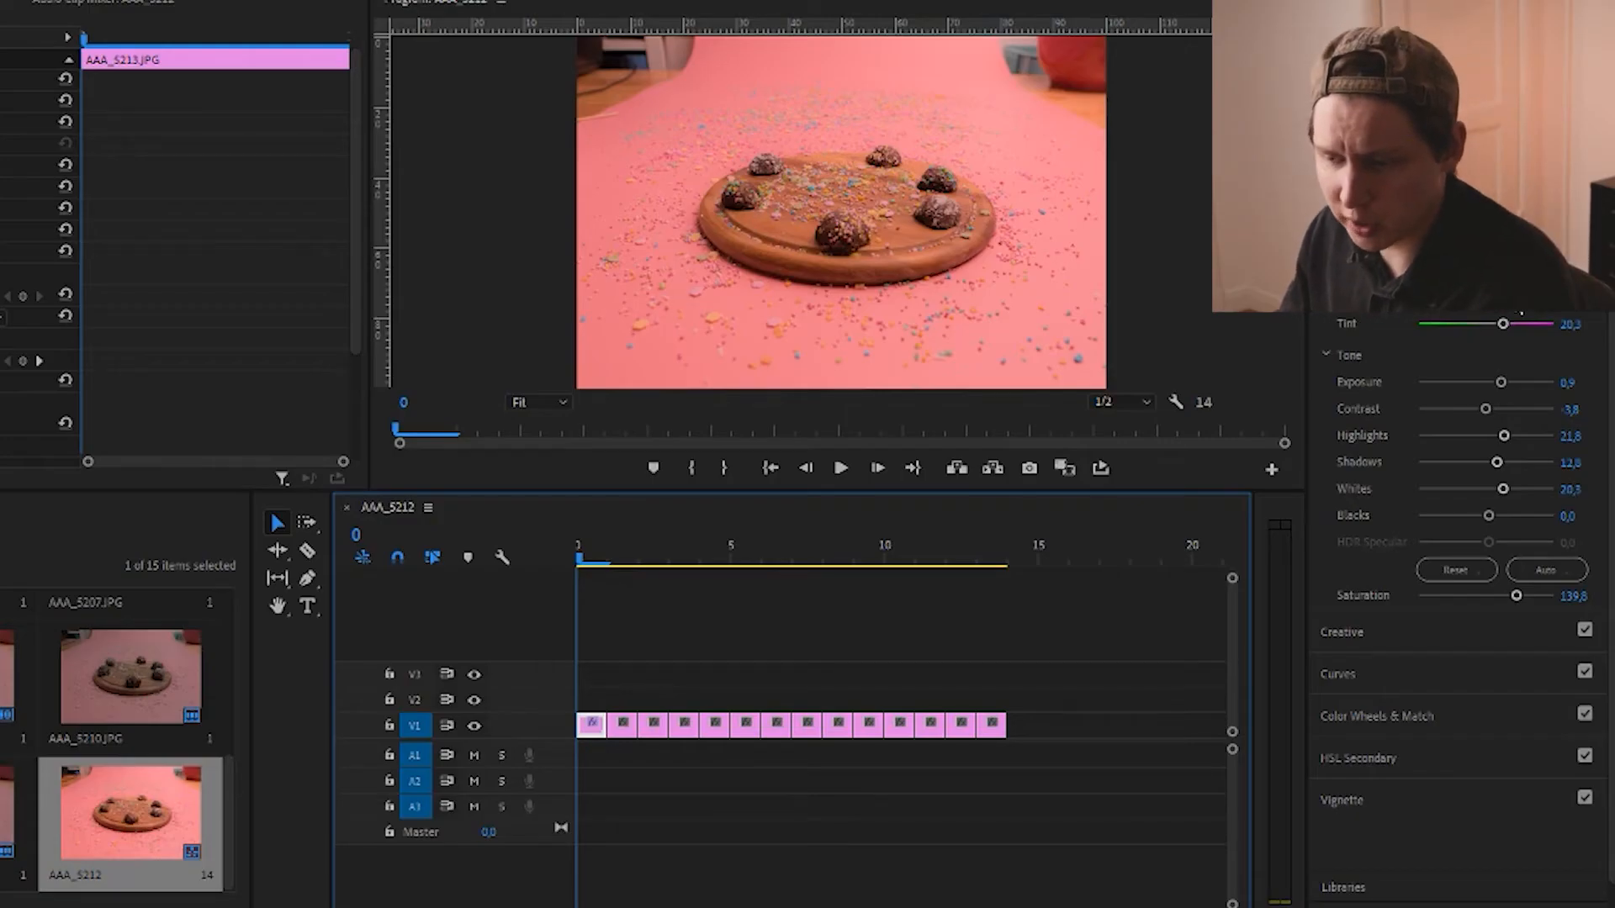
Set the first clip's Lumetri exposure to 1.4 and contrast to 12.8, and scale the clip to 154
left_click(1518, 315)
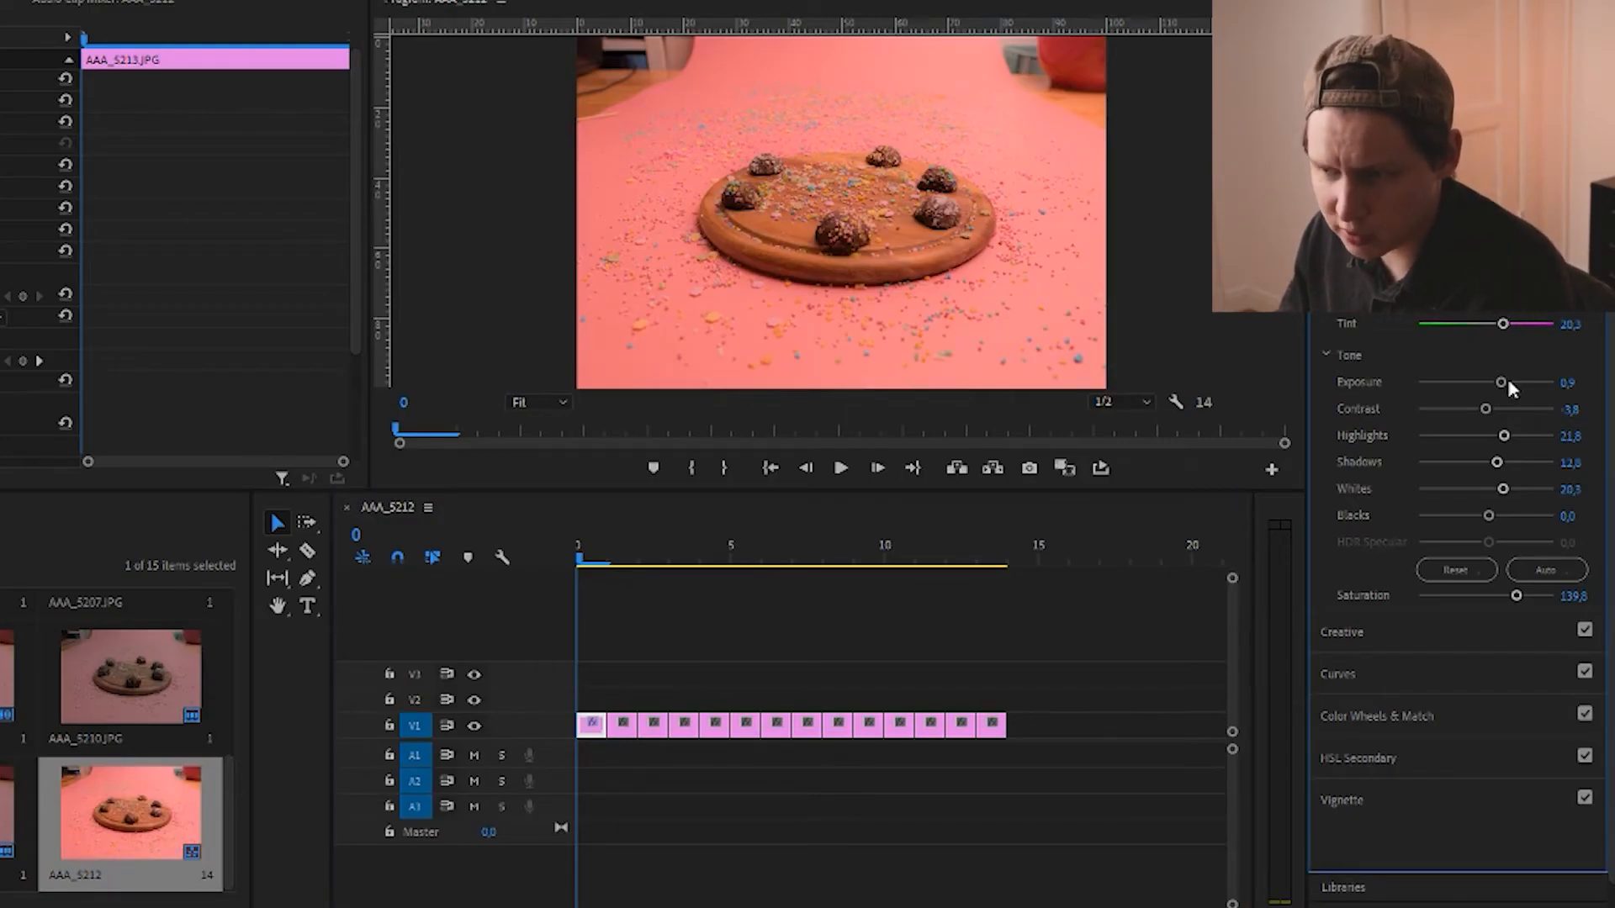
left_click_drag(1501, 385, 1505, 386)
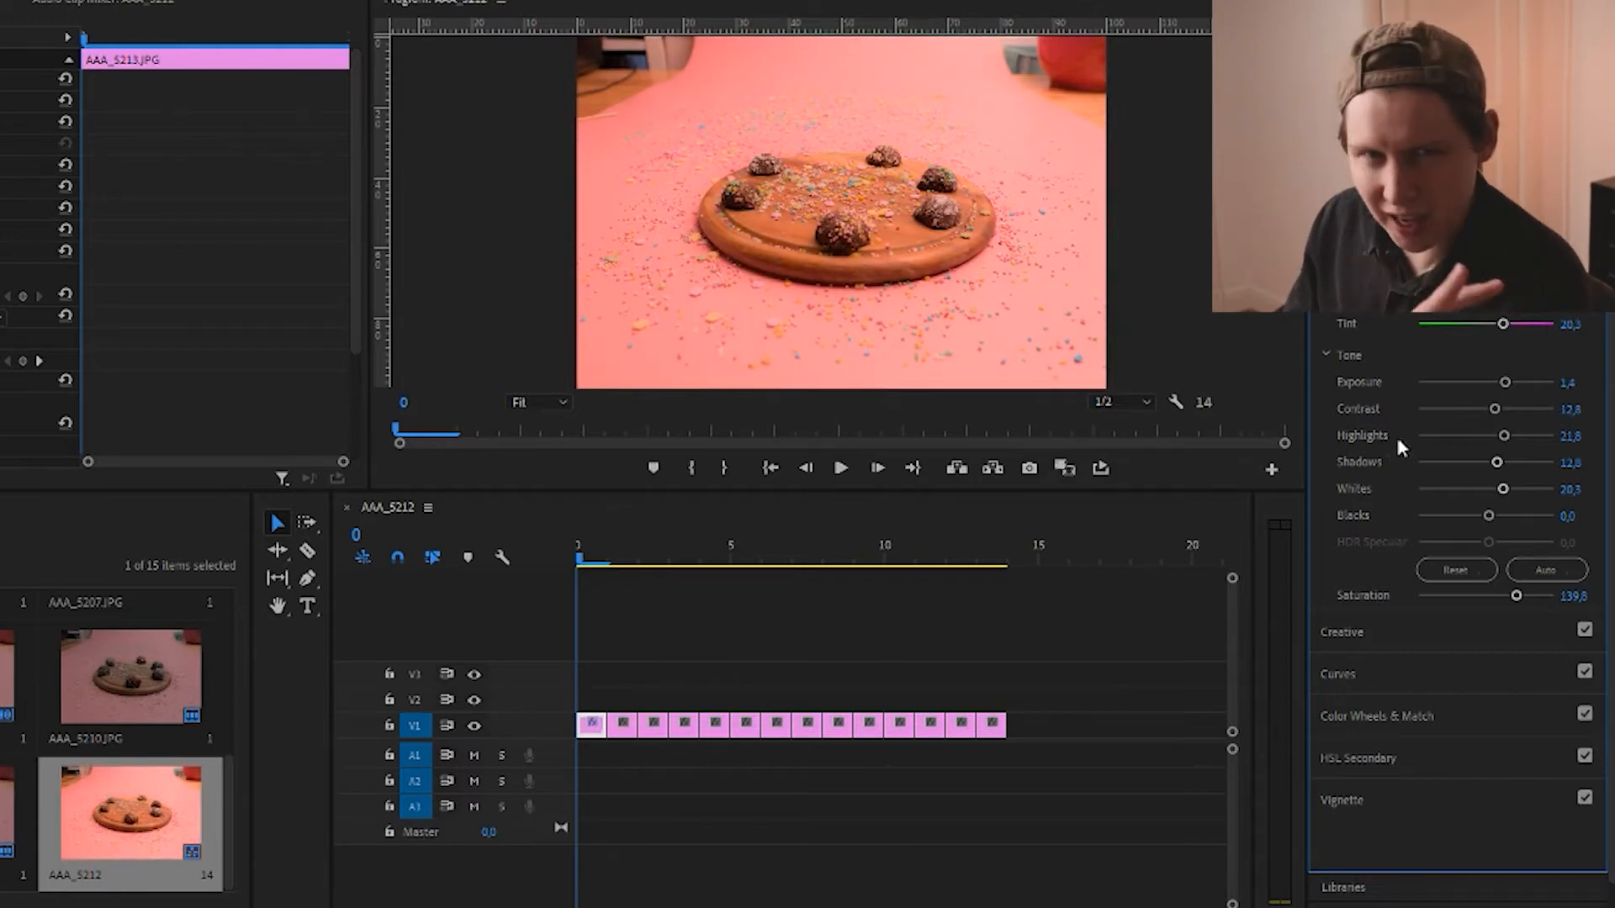
left_click_drag(0, 122, 17, 122)
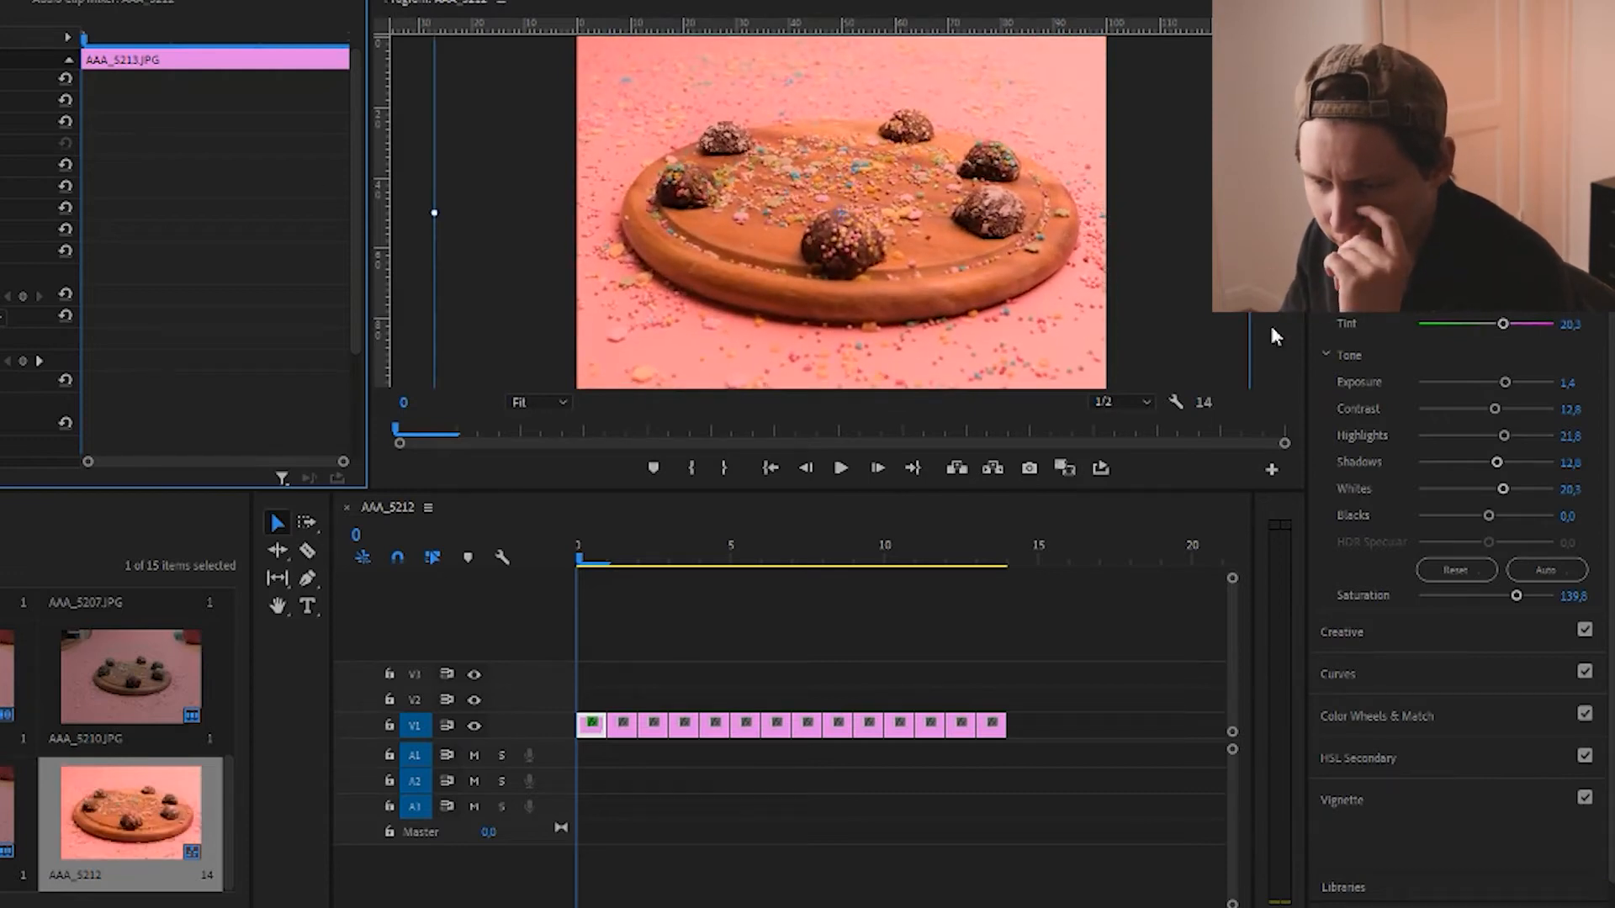
Paste the first clip's Motion settings, with a scale of 154, onto the second and third clips
left_click(626, 728)
key("ctrl+v")
left_click(609, 553)
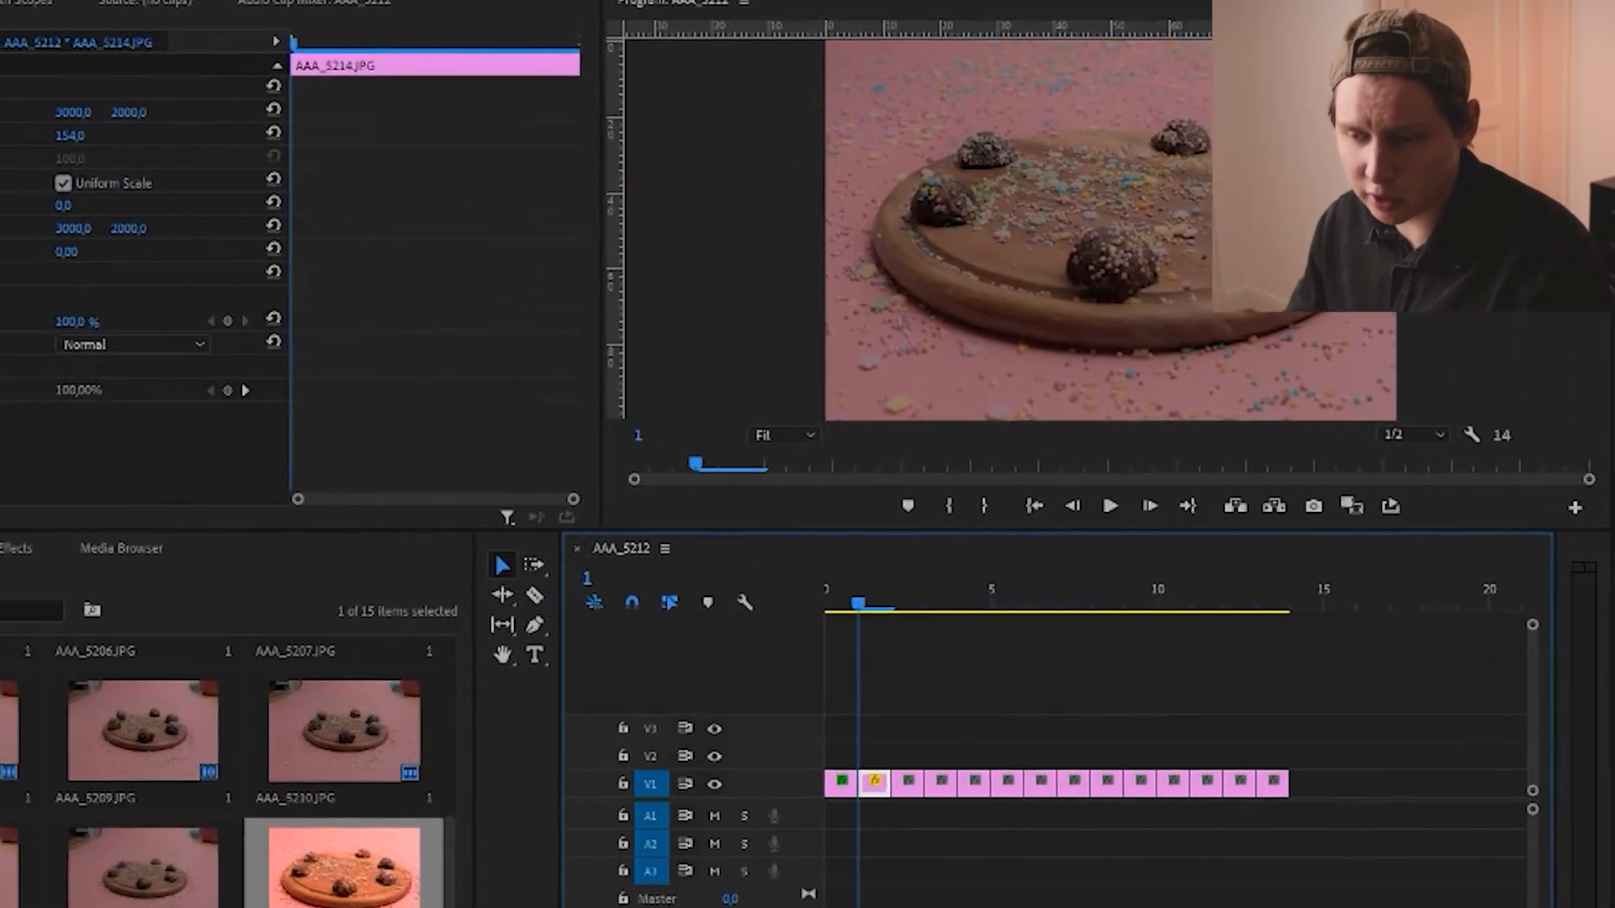
left_click(39, 95)
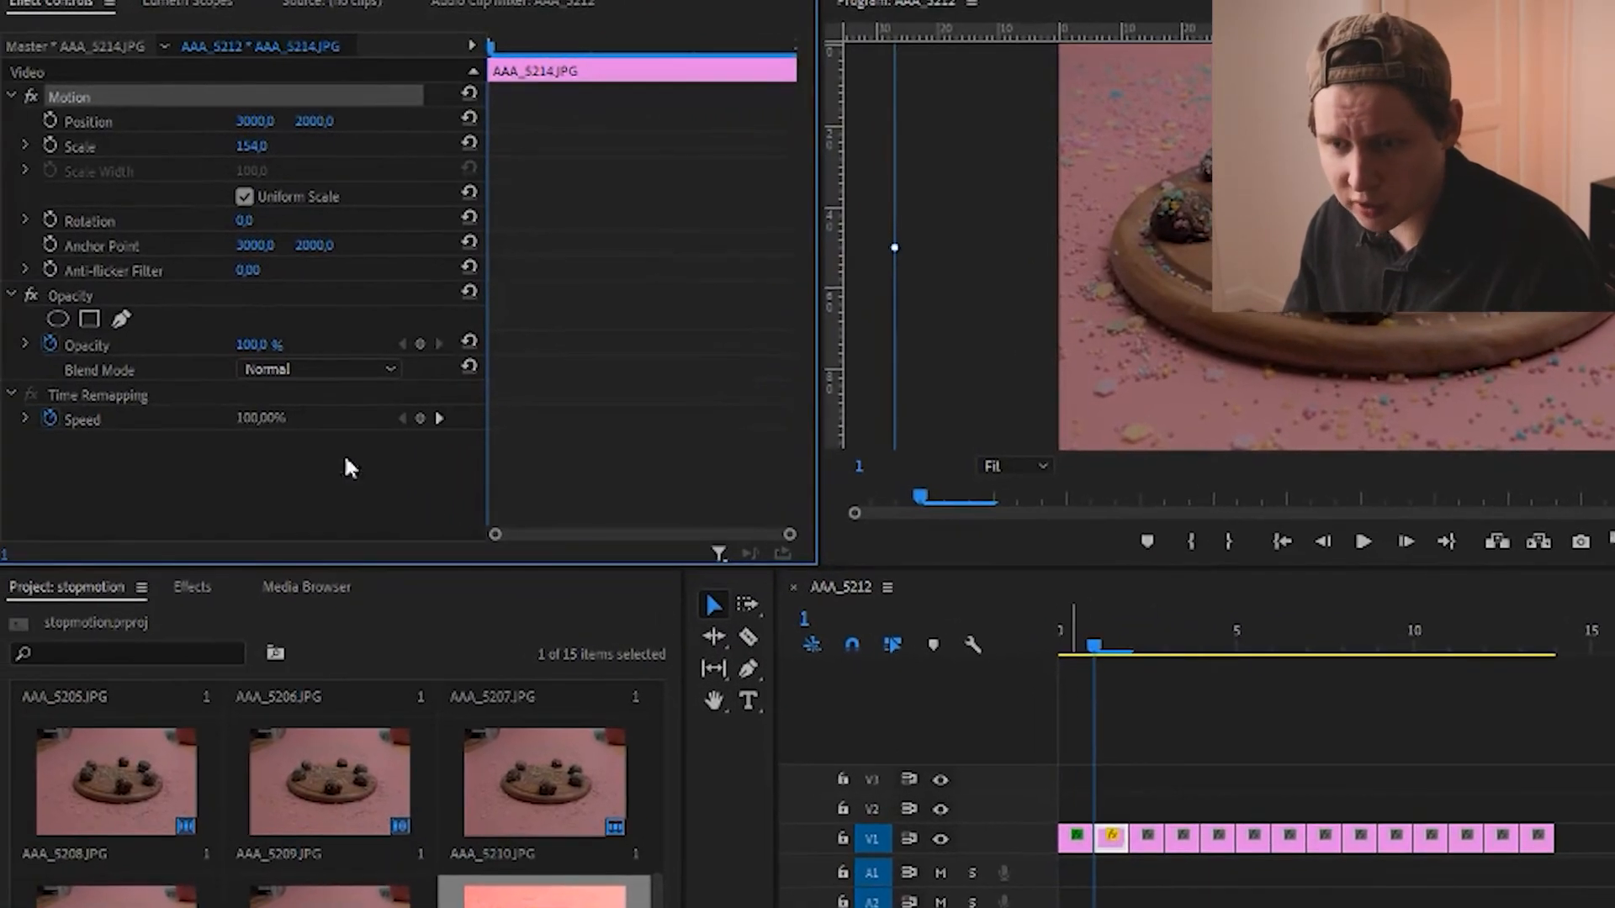
left_click(1144, 835)
key("Down")
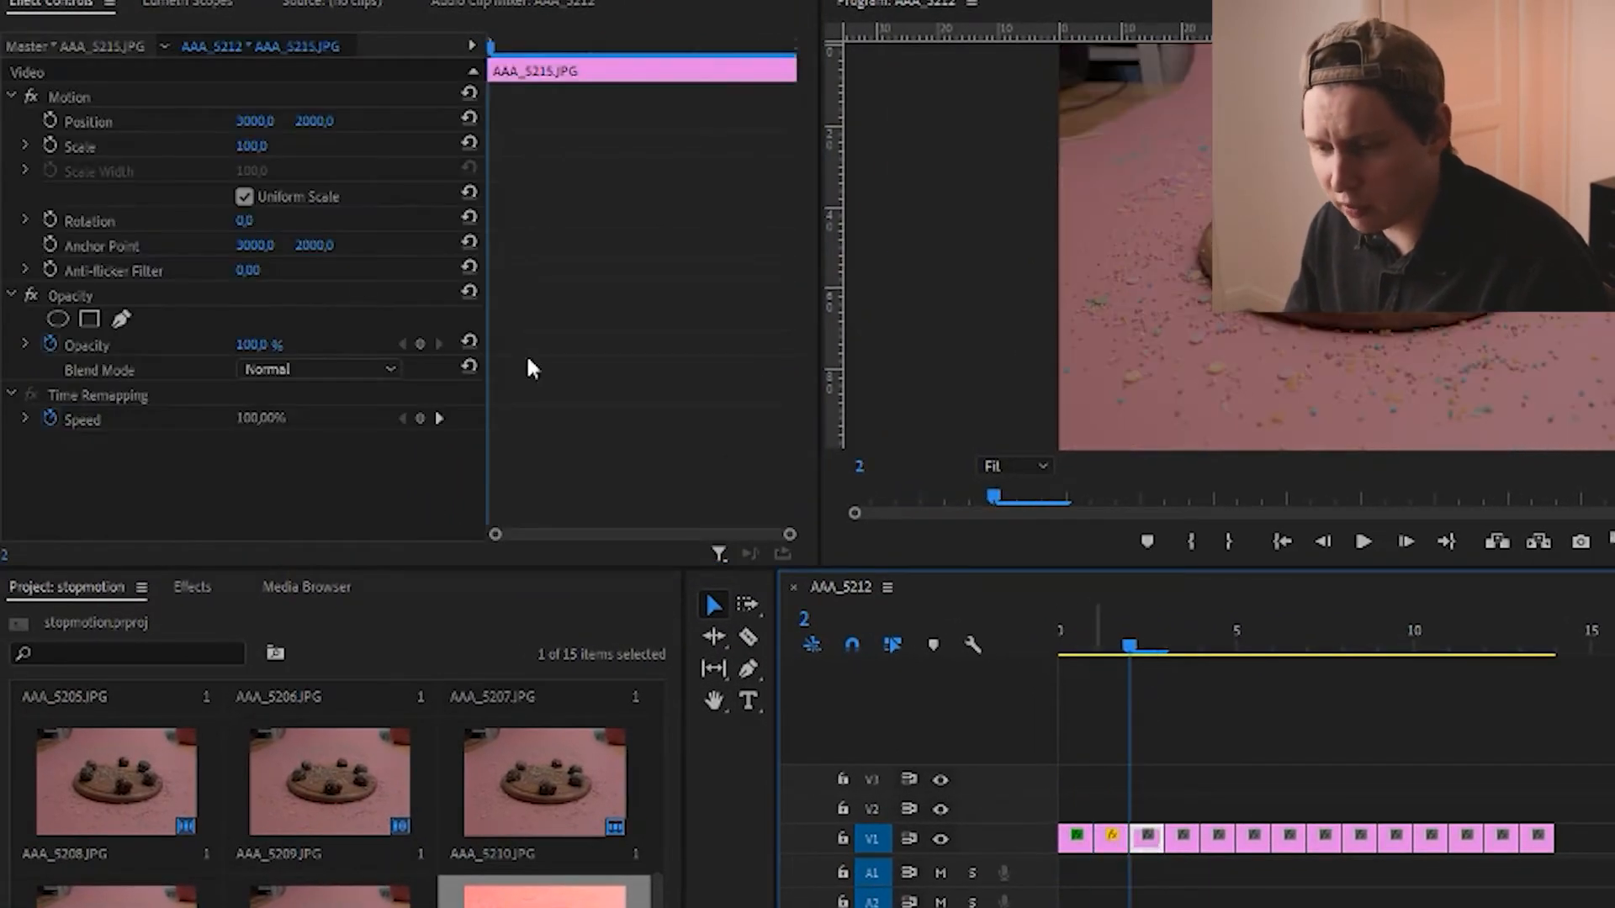
left_click(139, 129)
key("ctrl+v")
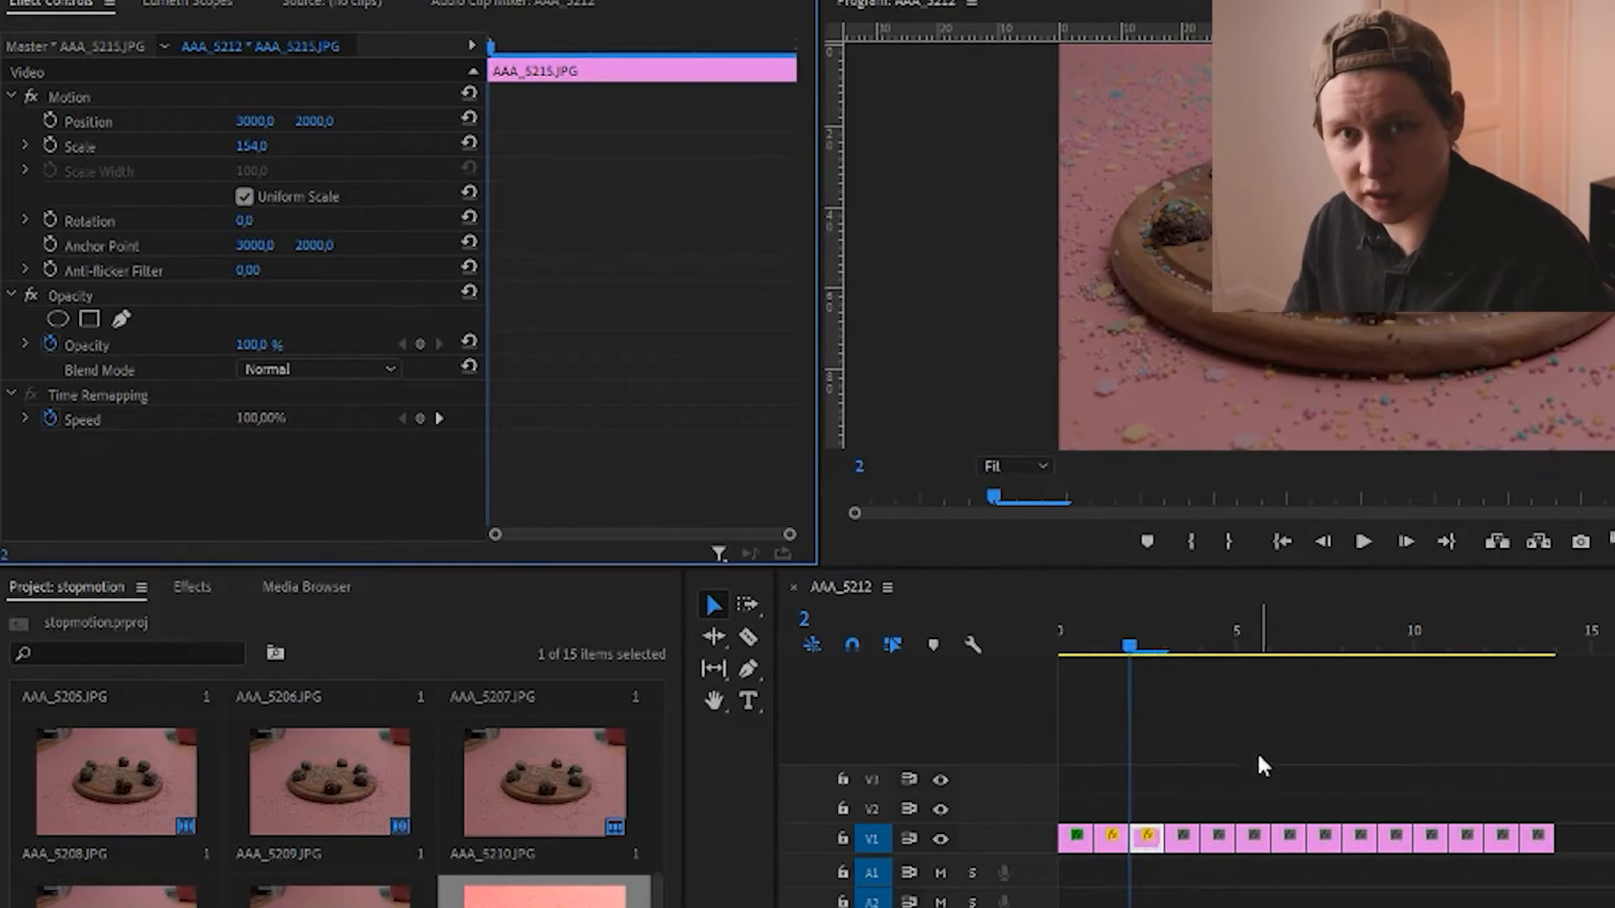
Return to the start of the sequence and copy the color-corrected first clip, AAA_5213.JPG
left_click(1178, 653)
key("Home")
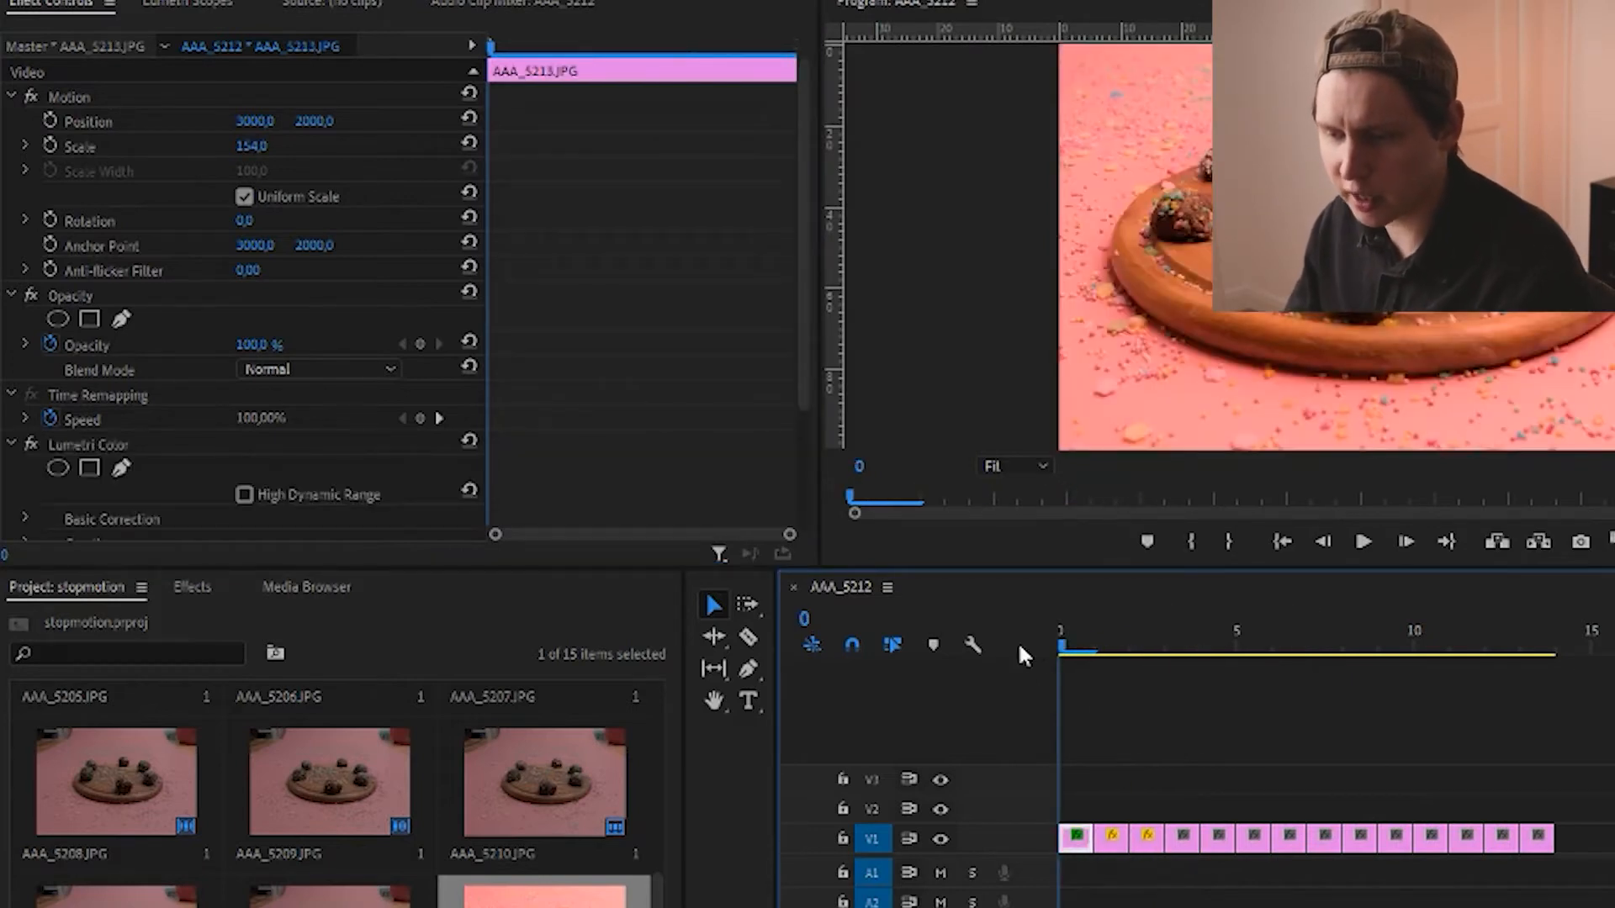
mouse_move(1075, 647)
left_mouse_down()
mouse_move(1104, 647)
mouse_move(1056, 658)
left_mouse_up()
left_click(1080, 805)
left_click(1072, 844)
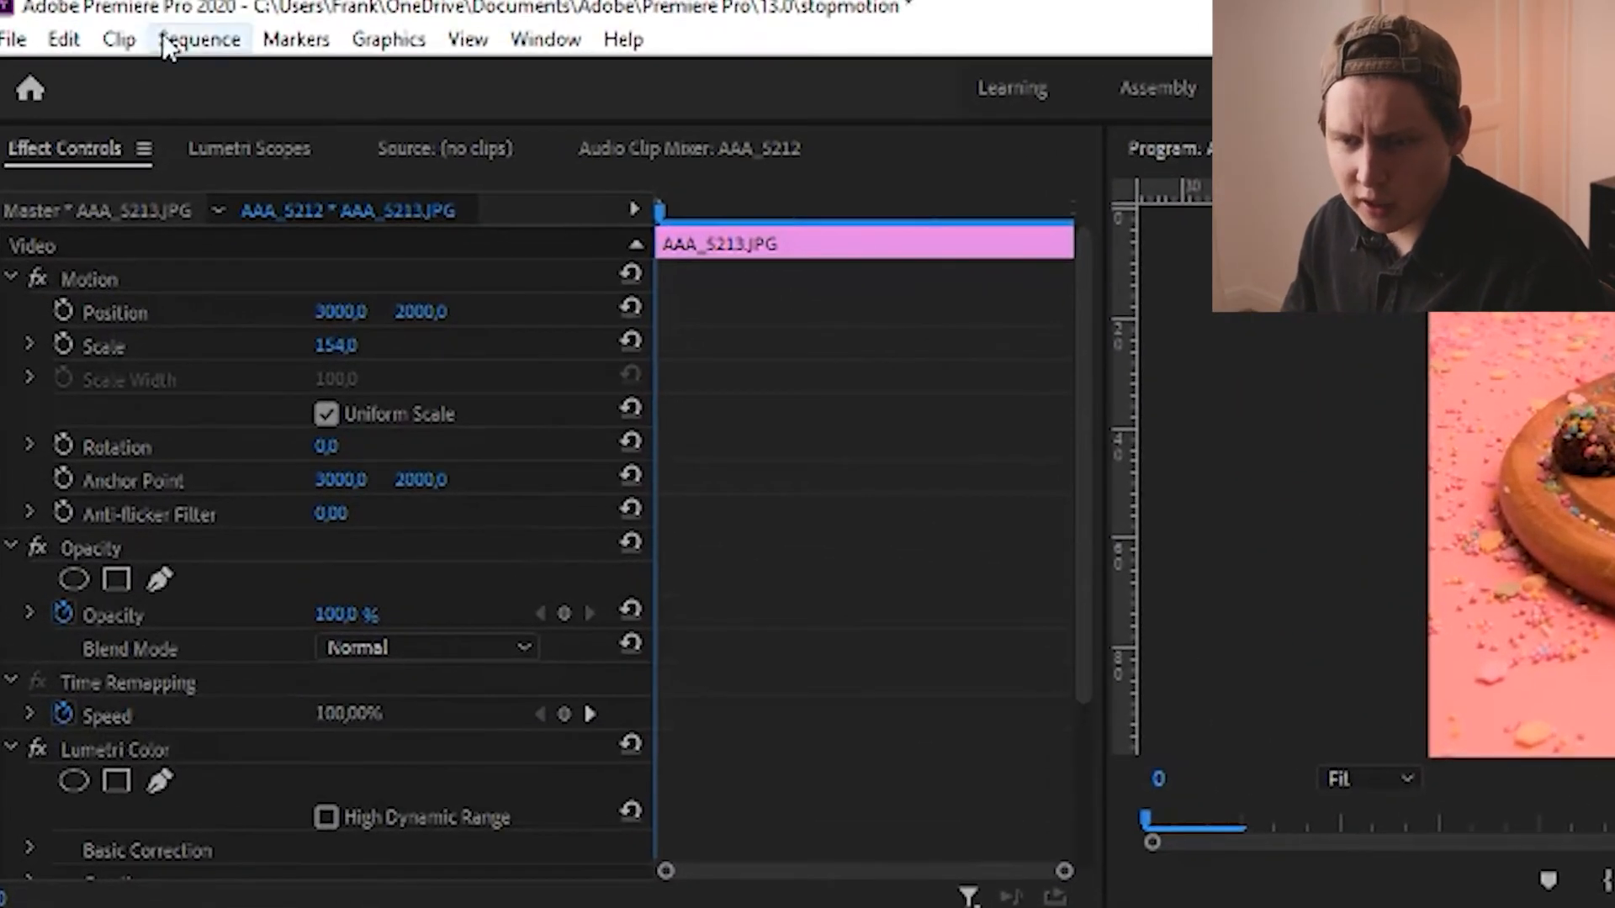
left_click(62, 1)
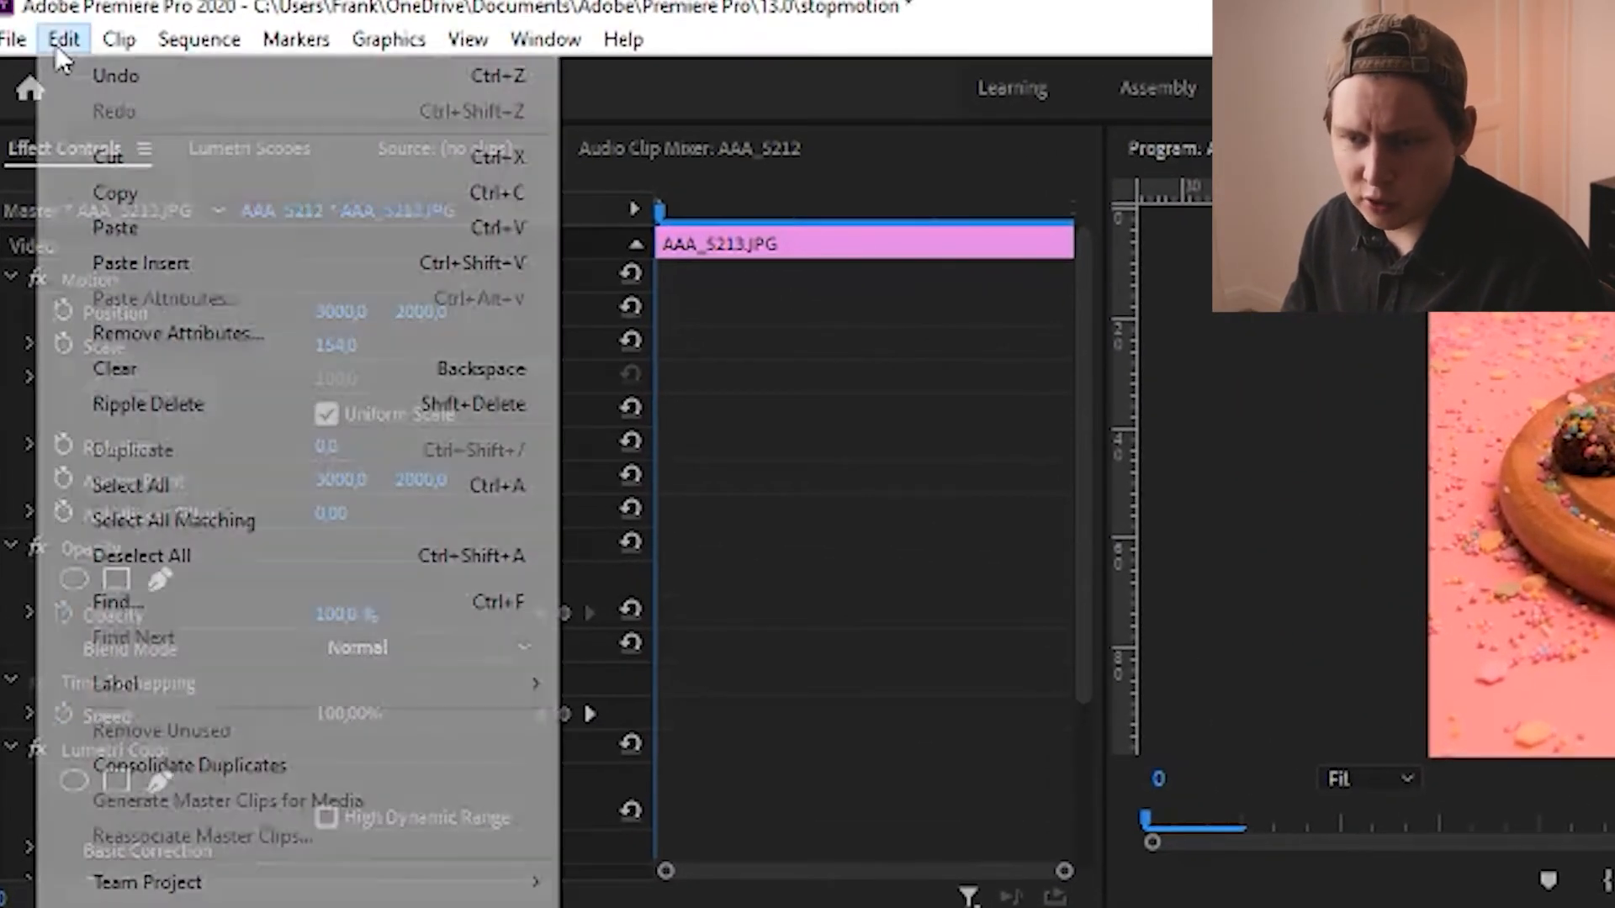
left_click(166, 193)
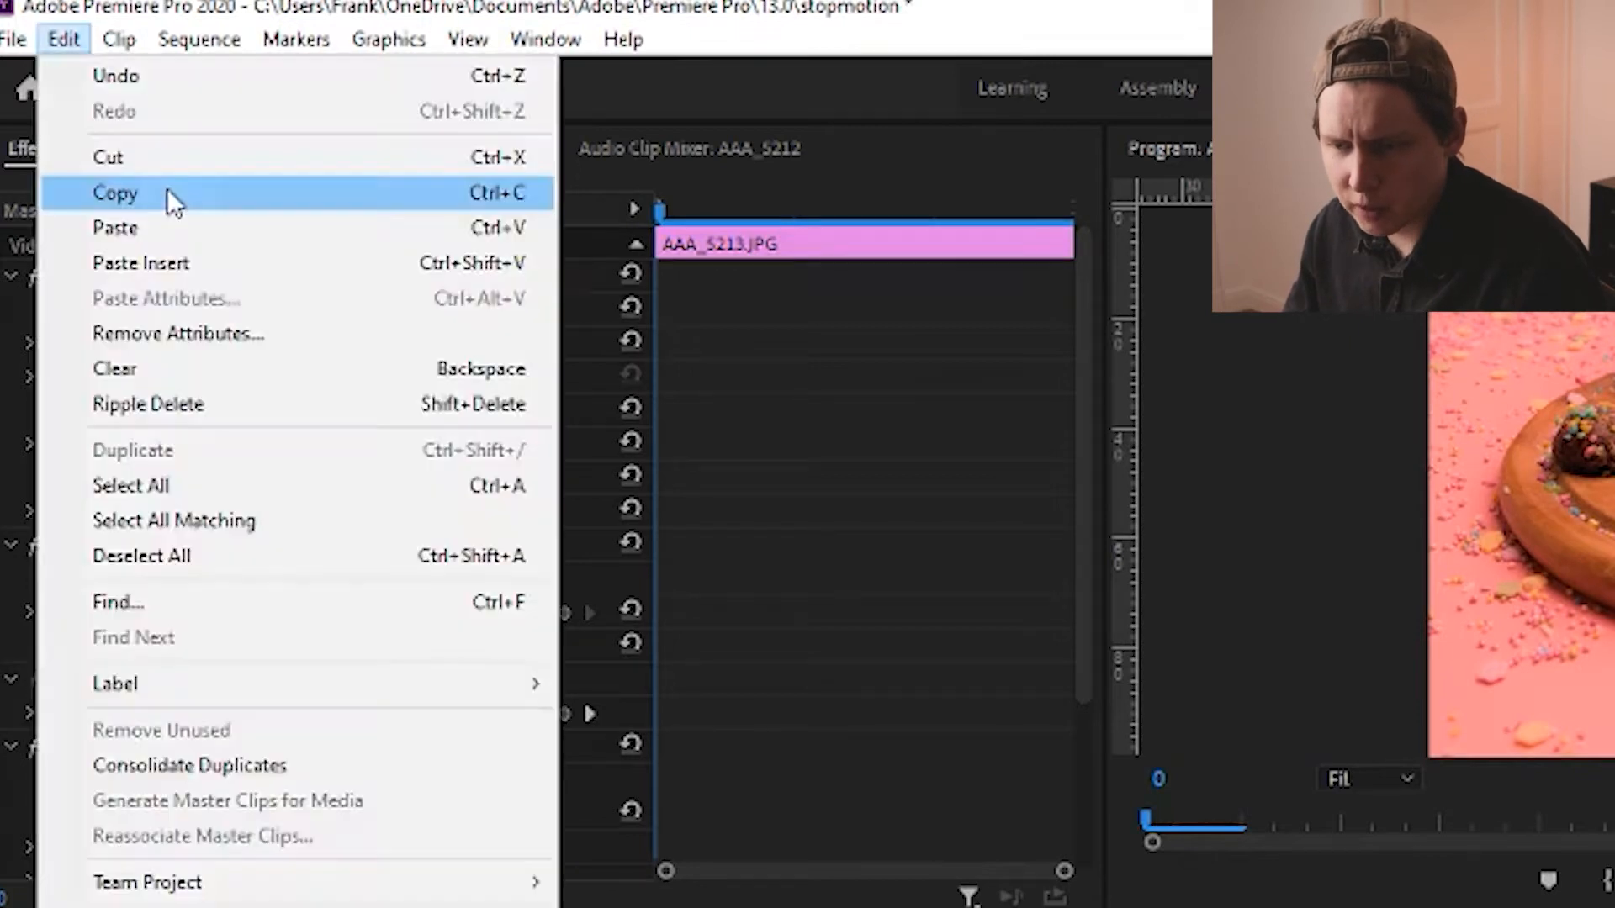
Paste the first clip's Motion and Lumetri Color attributes onto all the remaining clips in the AAA_5212 sequence
left_click_drag(1245, 614, 770, 700)
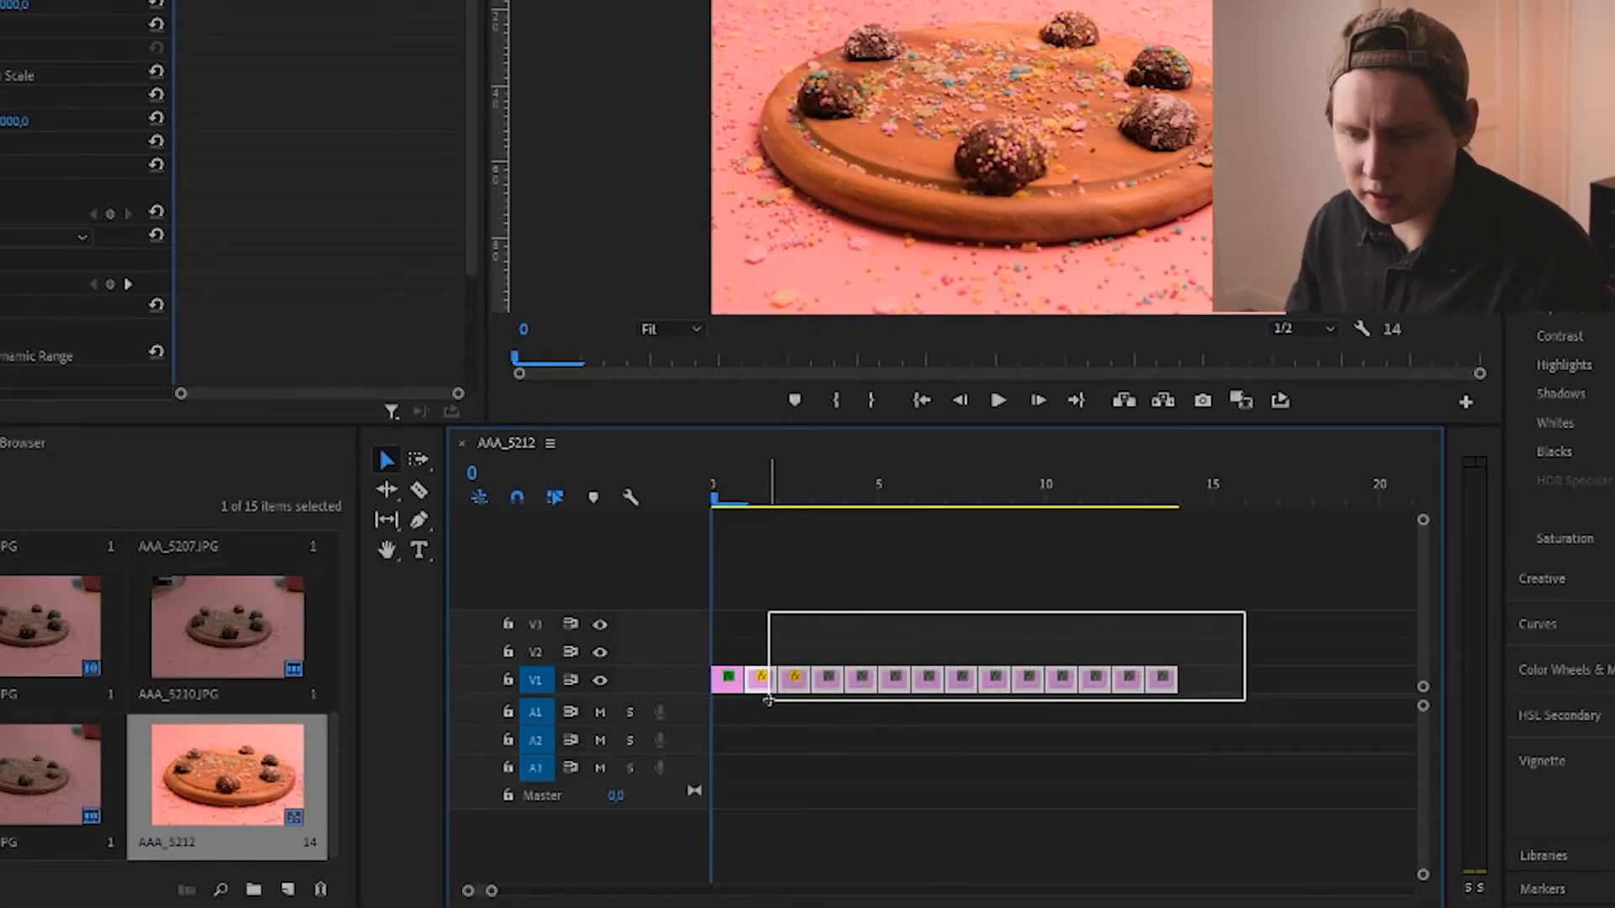
left_click_drag(768, 700, 767, 702)
right_click(767, 702)
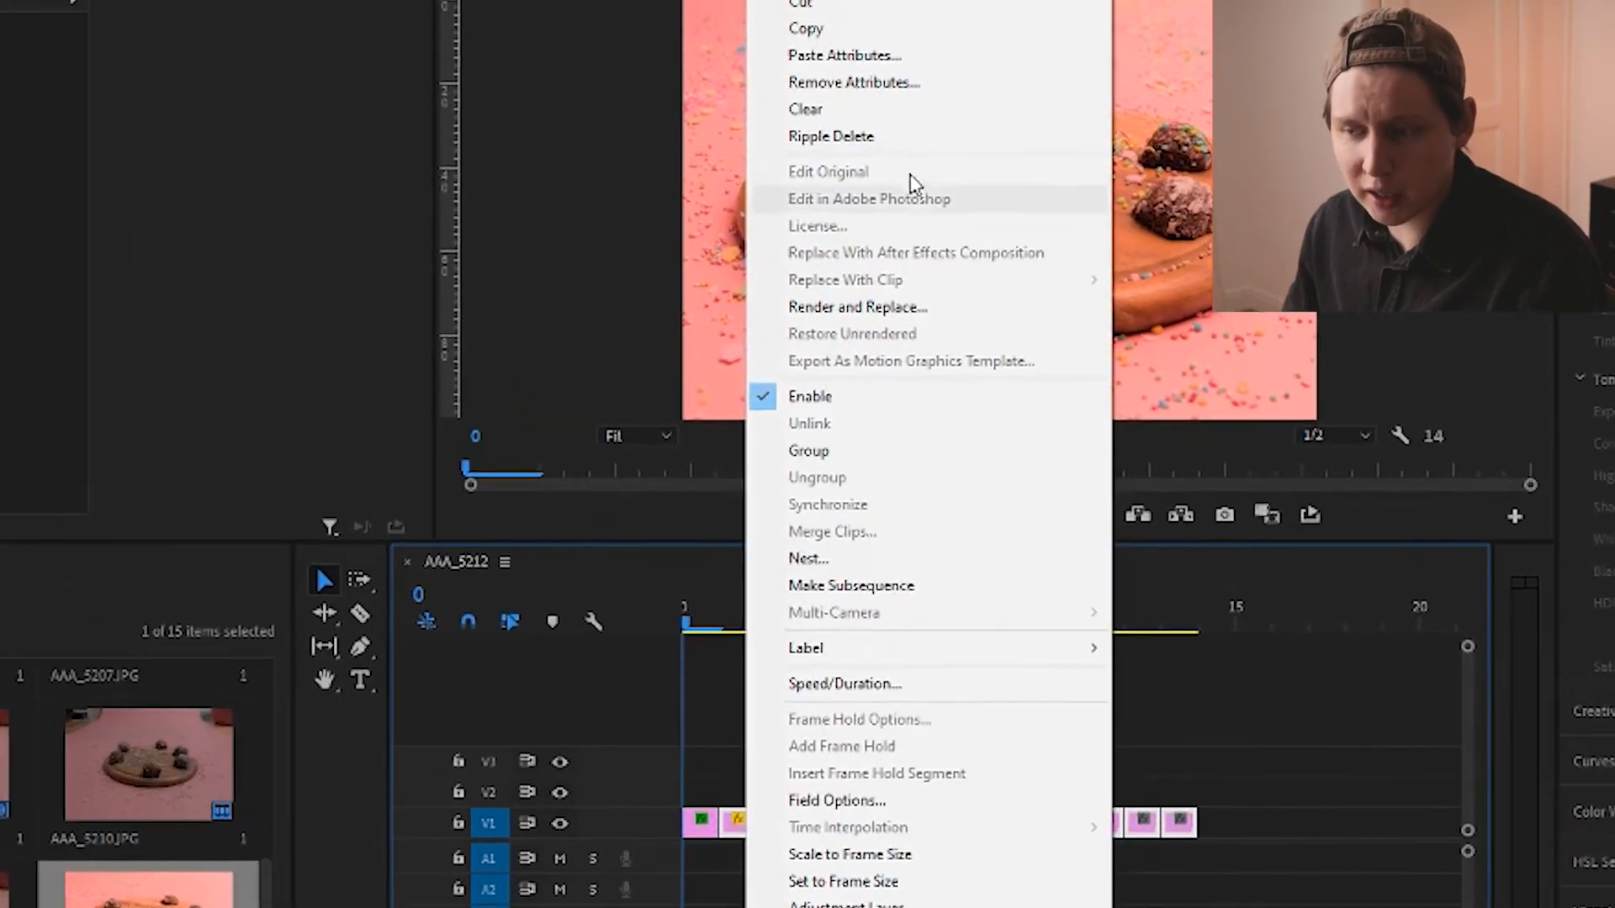
left_click(923, 67)
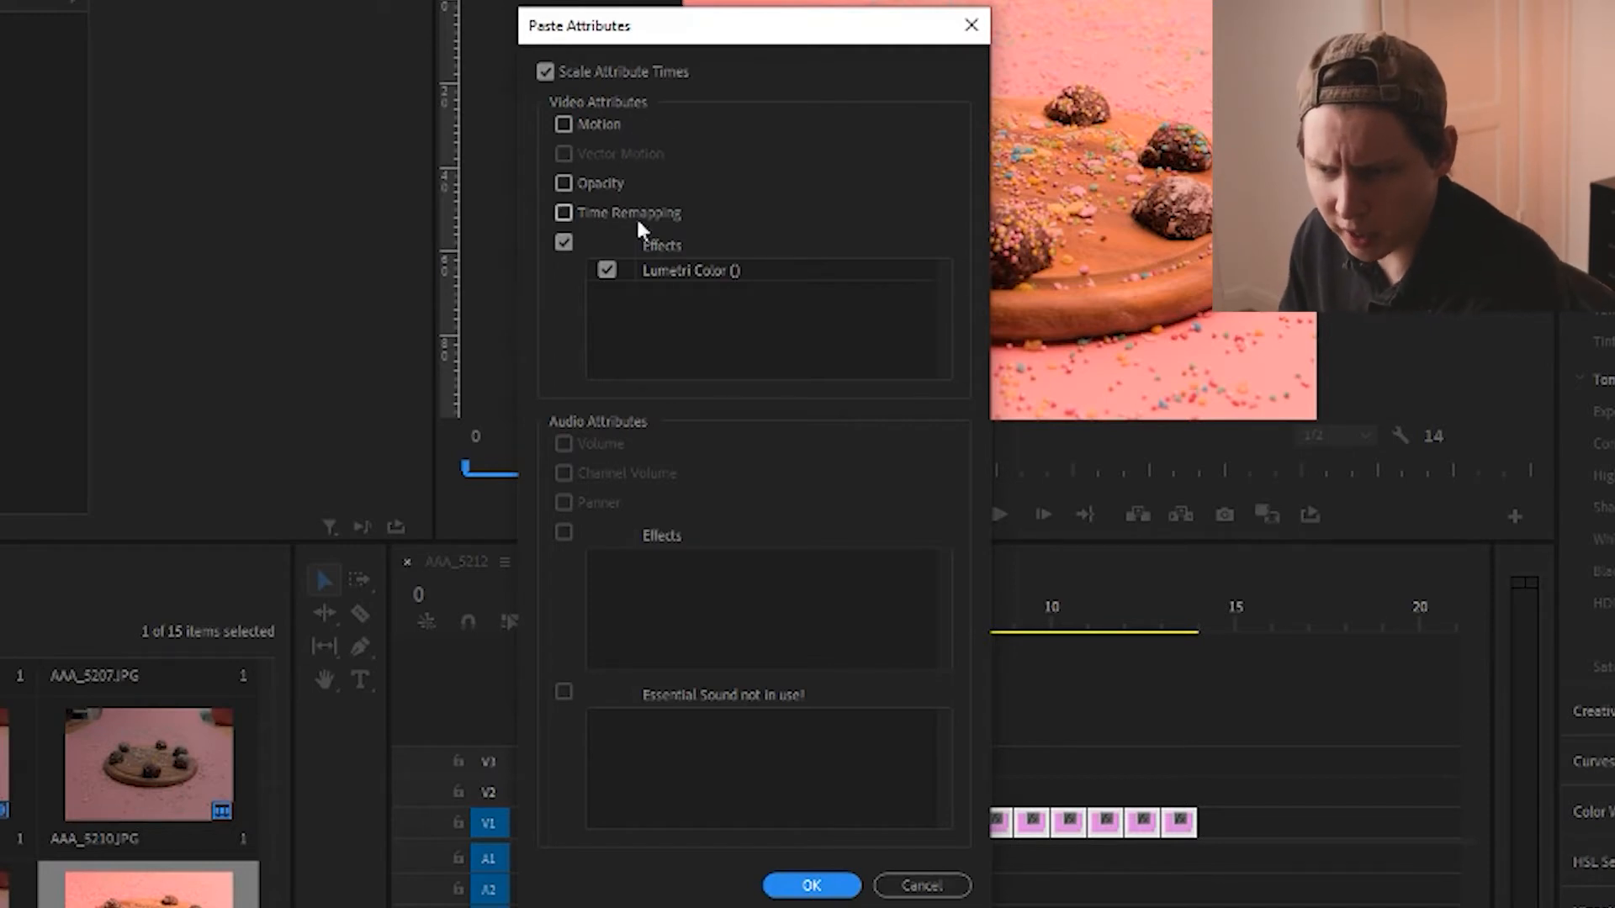
left_click(611, 124)
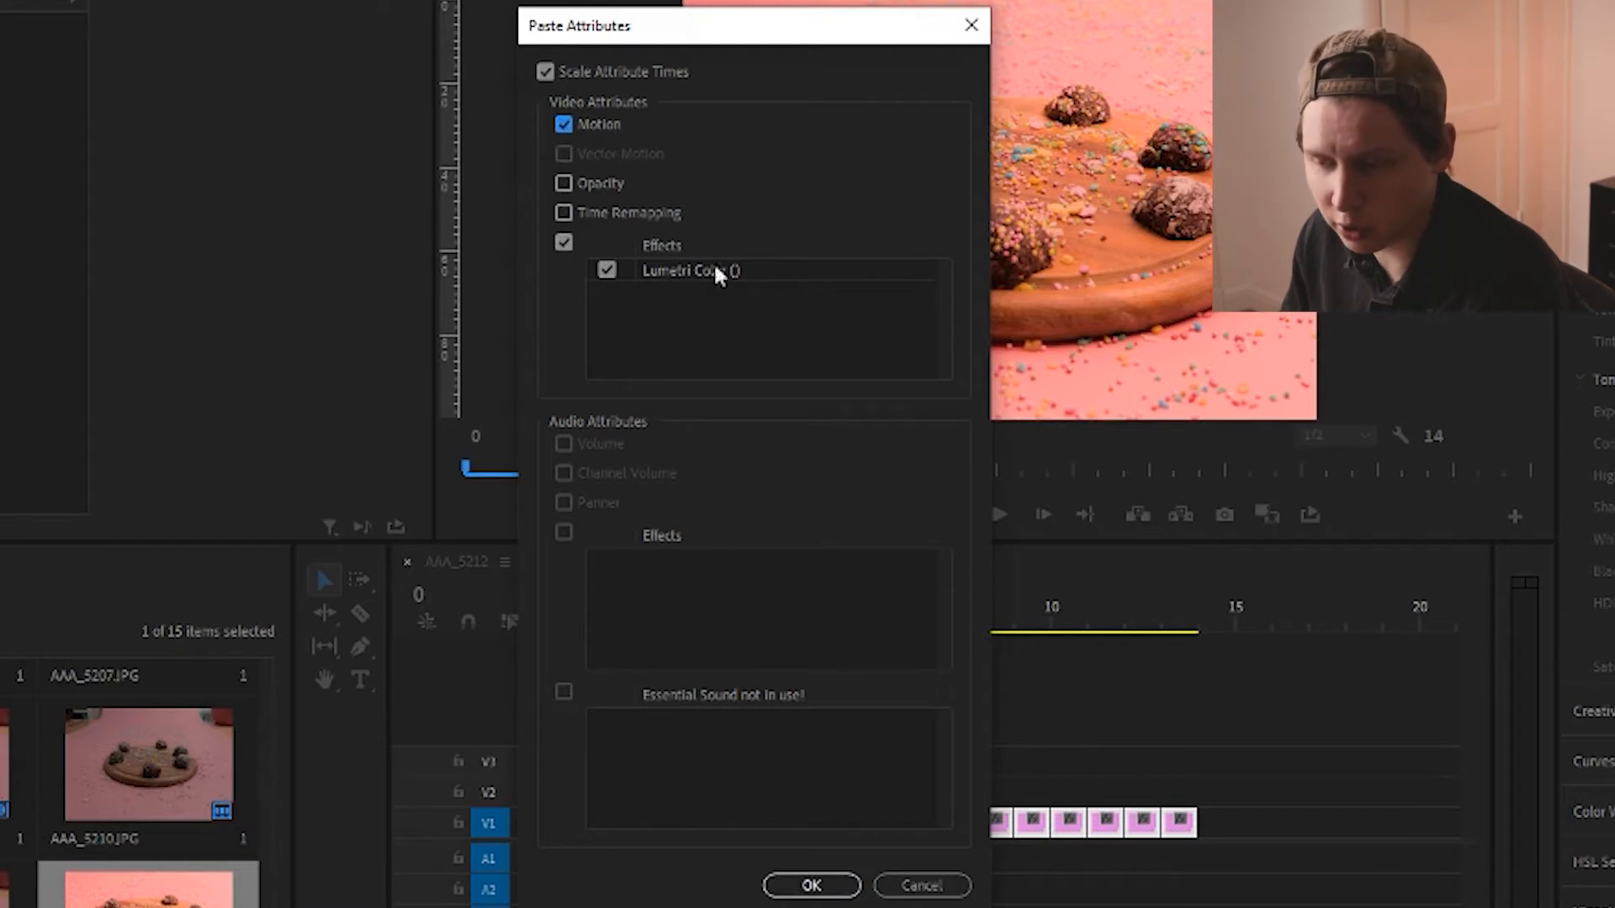
left_click(850, 886)
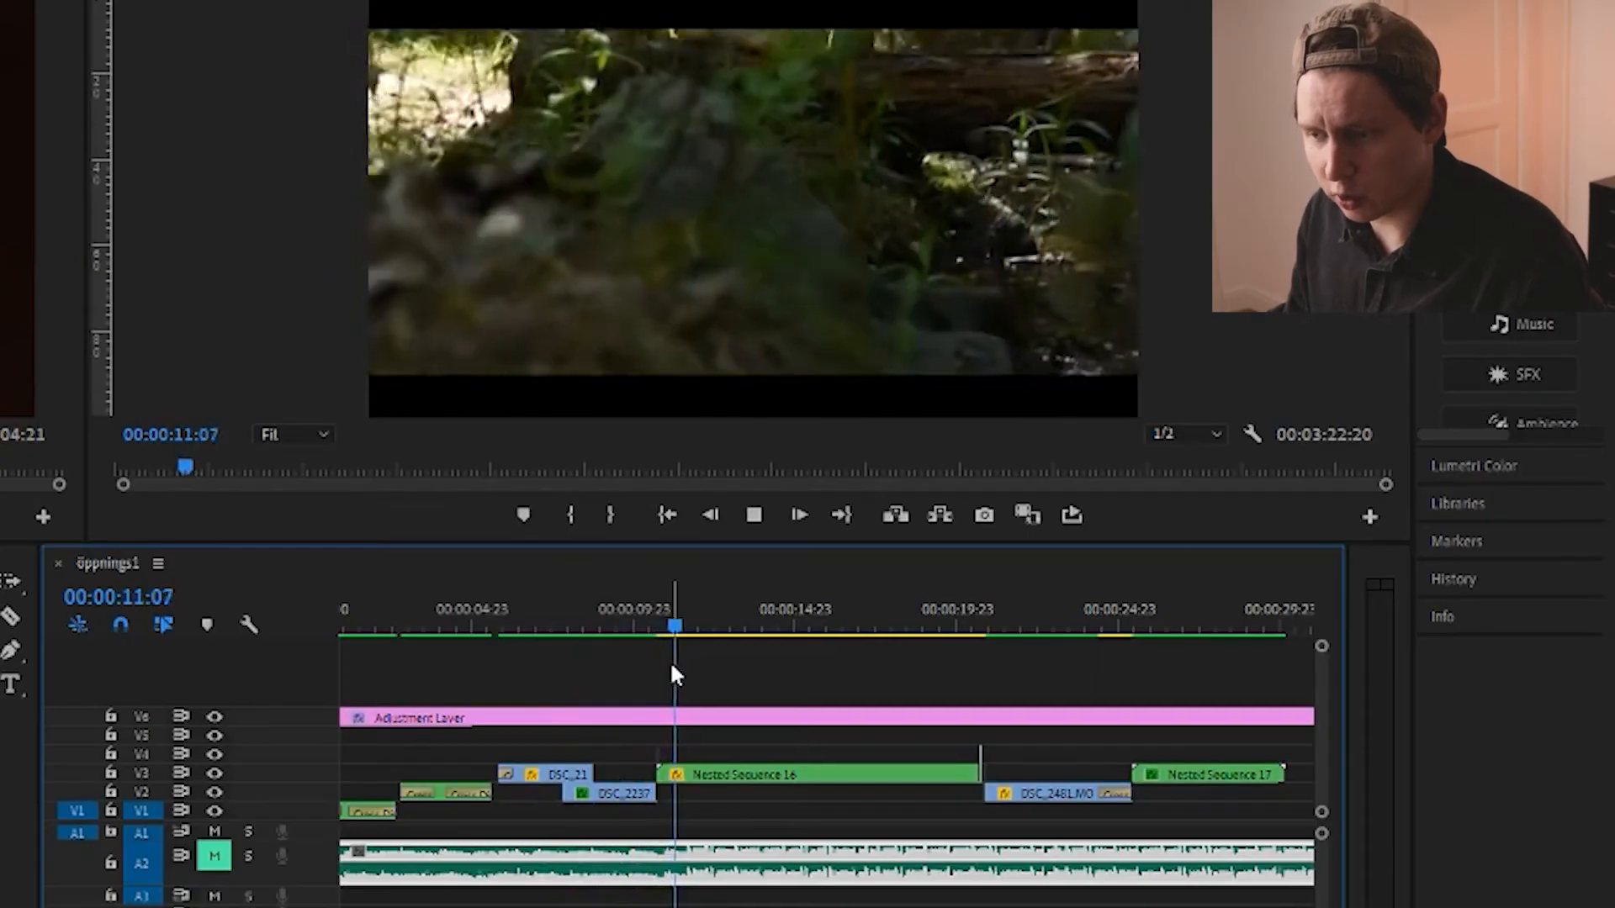
Play through the öppnings1 sequence around Nested Sequence 16 and park the playhead at 00:00:10:15 to examine the cut
left_click_drag(656, 627, 549, 624)
key("space")
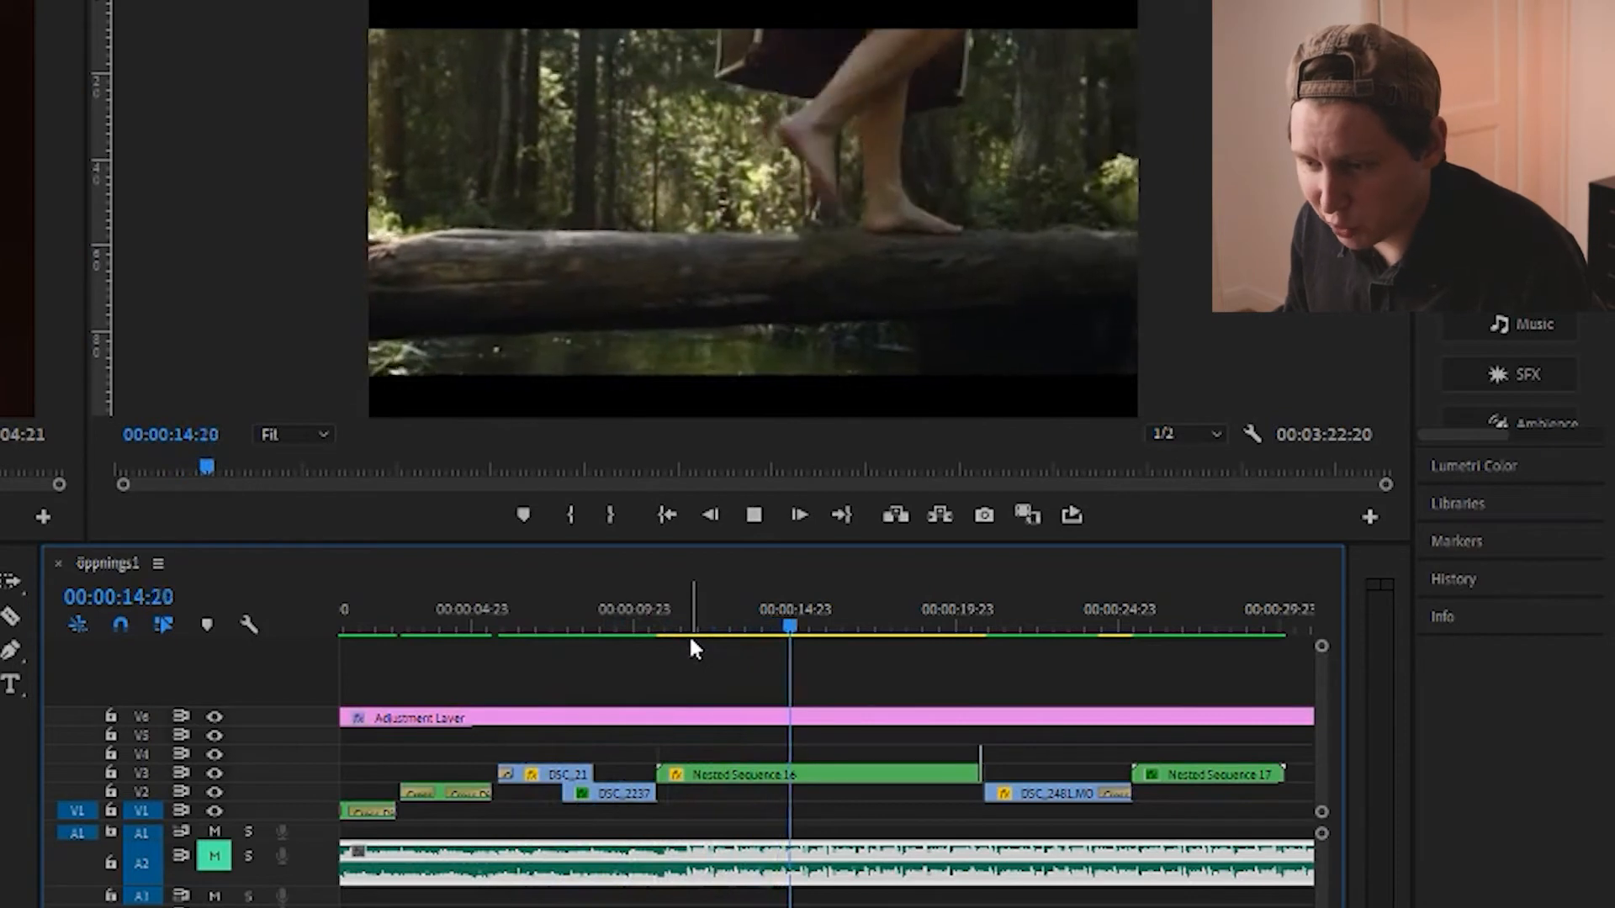
mouse_move(666, 631)
left_mouse_down()
mouse_move(651, 631)
mouse_move(680, 624)
left_mouse_up()
scroll(654, 742, "up", 5)
left_click_drag(0, 740, 675, 765)
left_click_drag(676, 627, 664, 665)
key("ctrl+z")
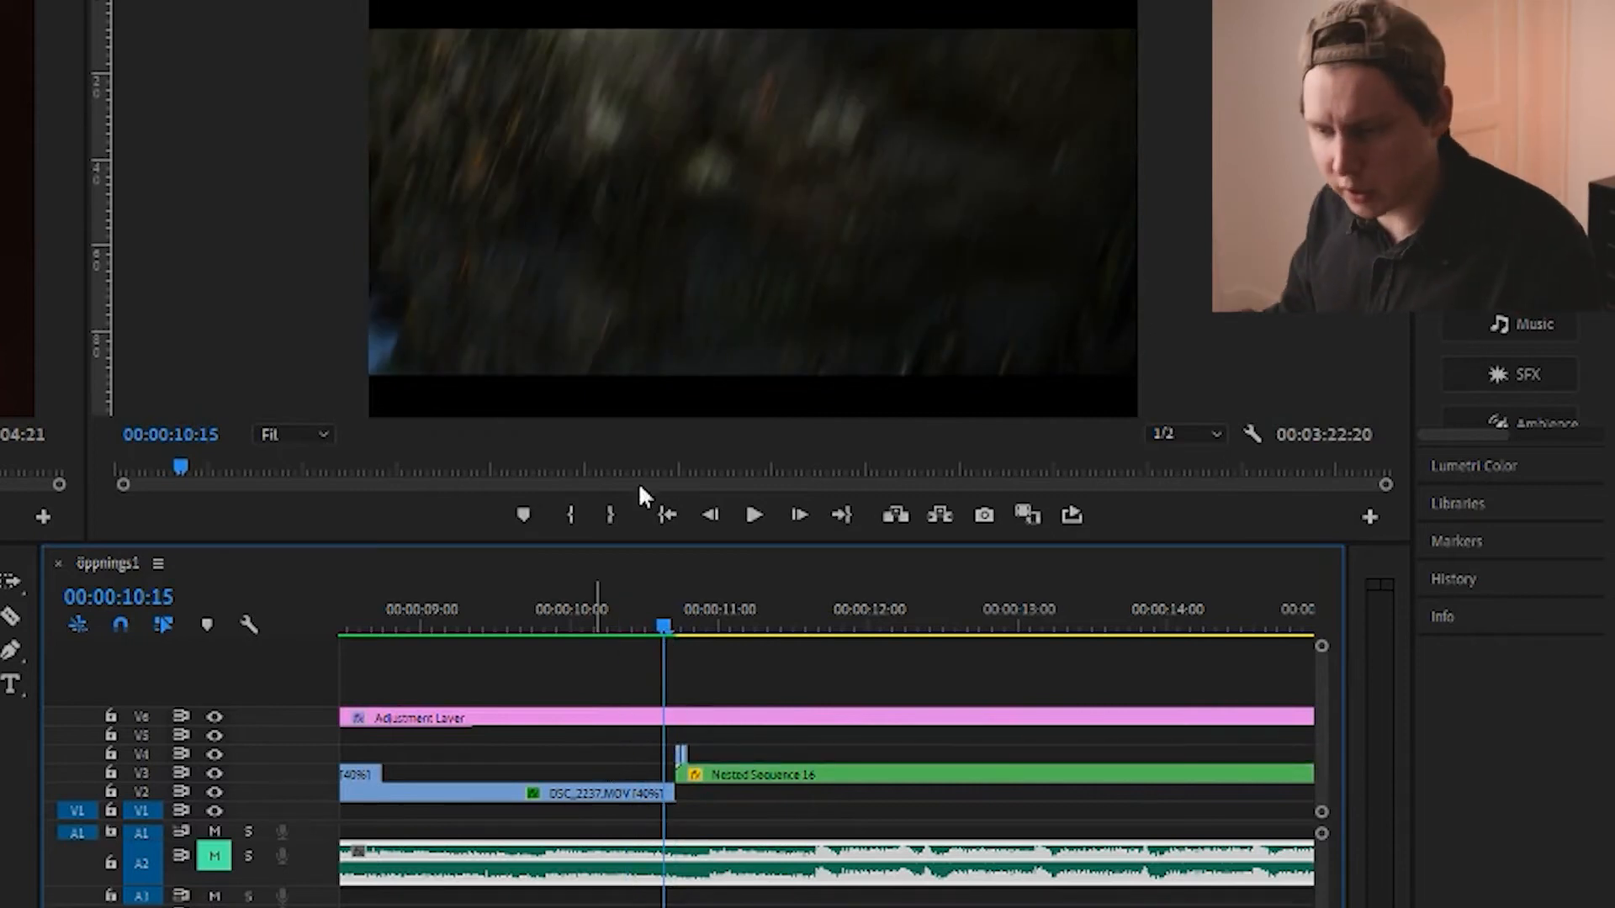
Try to shift Nested Sequence 16 and the short clips above it to open a gap after DSC_2237.MOV, and undo the move
left_click_drag(759, 820, 678, 747)
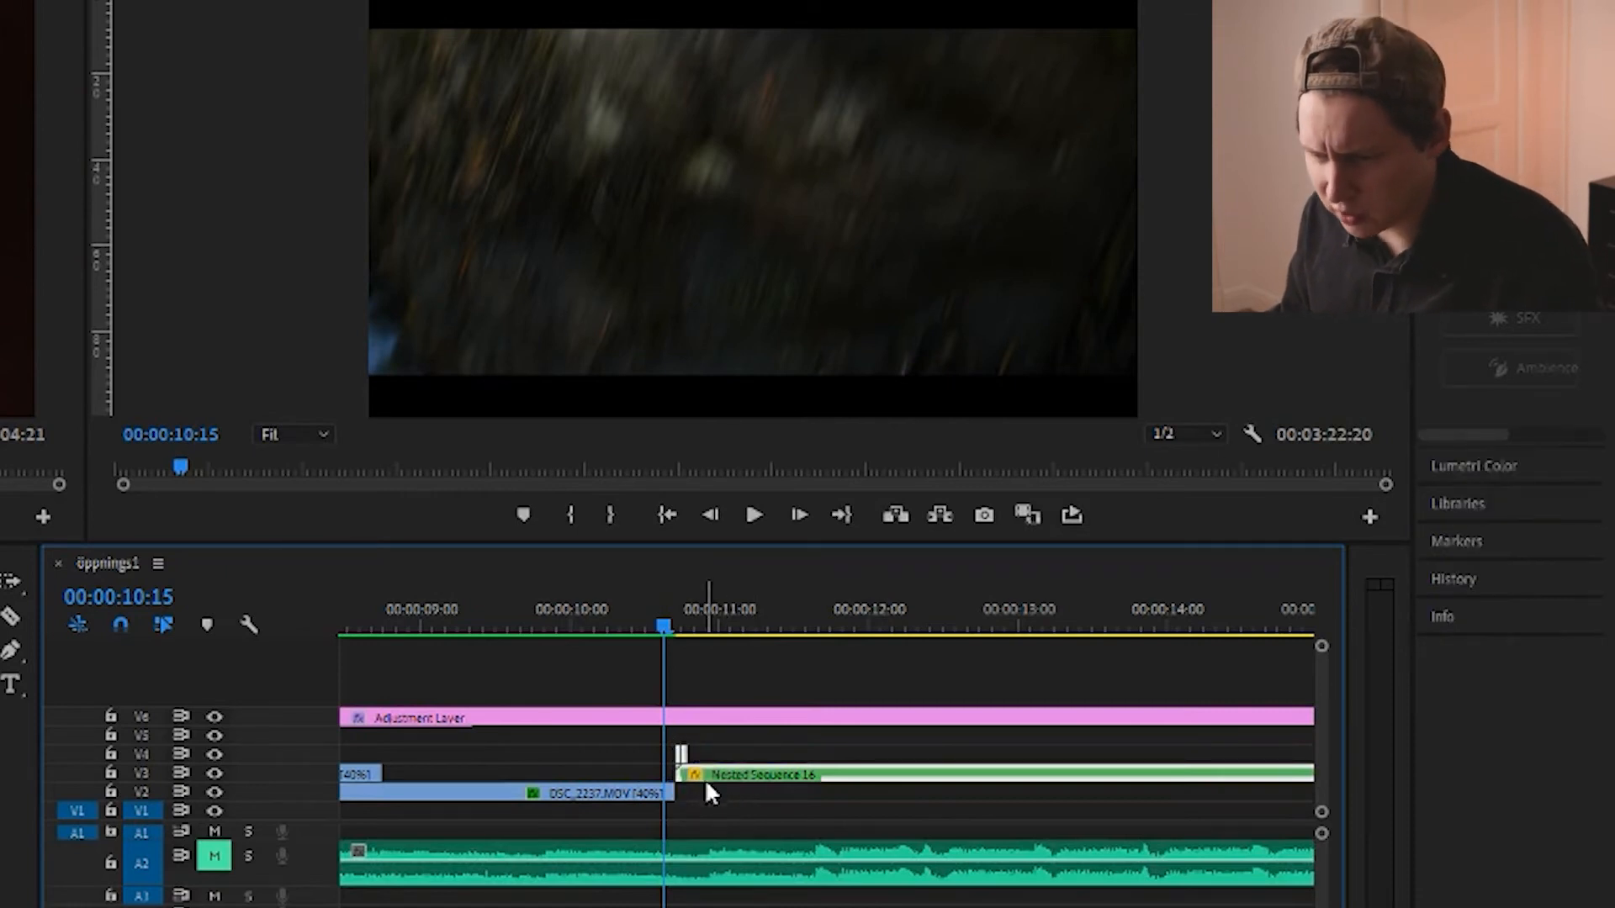
scroll(852, 824, "down", 4)
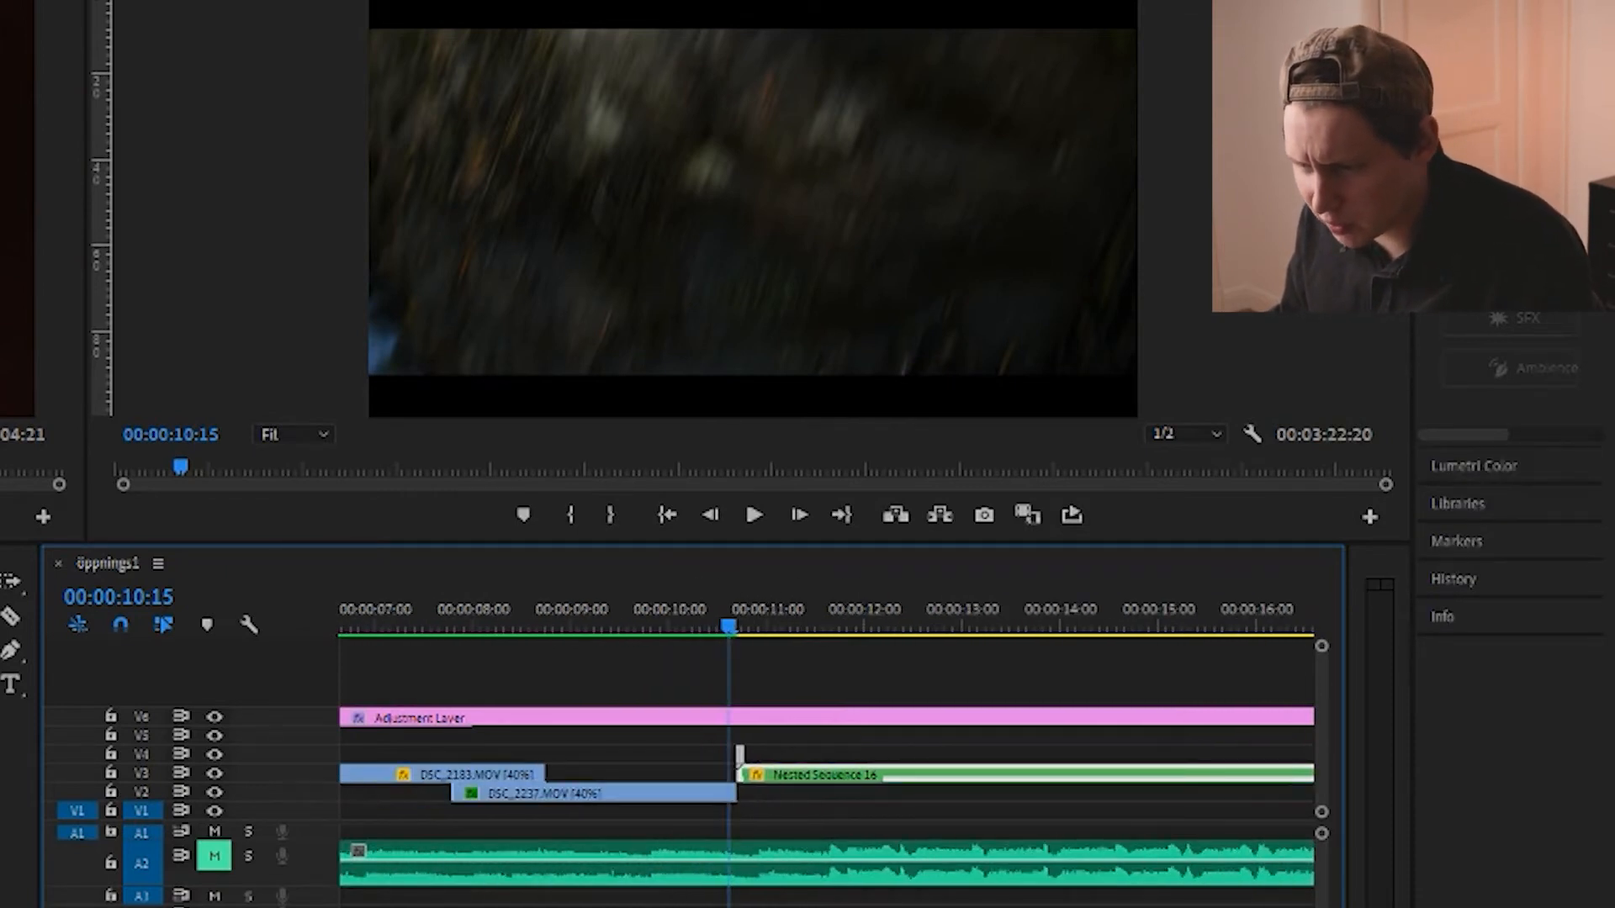
left_click_drag(814, 784, 940, 780)
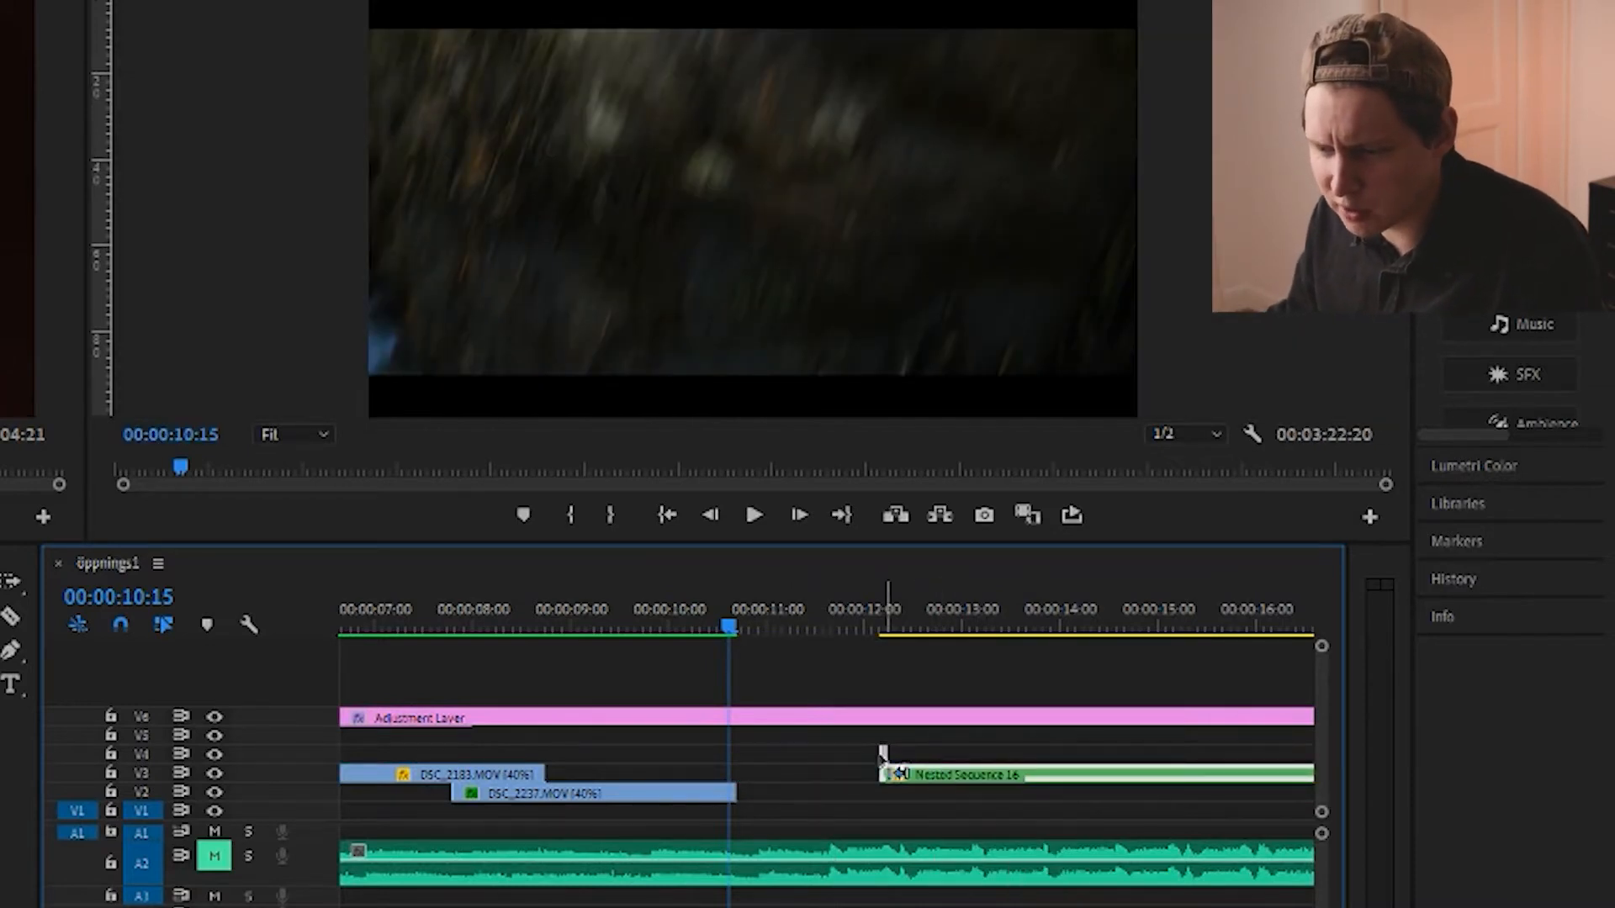
key("ctrl+z")
scroll(765, 812, "up", 2)
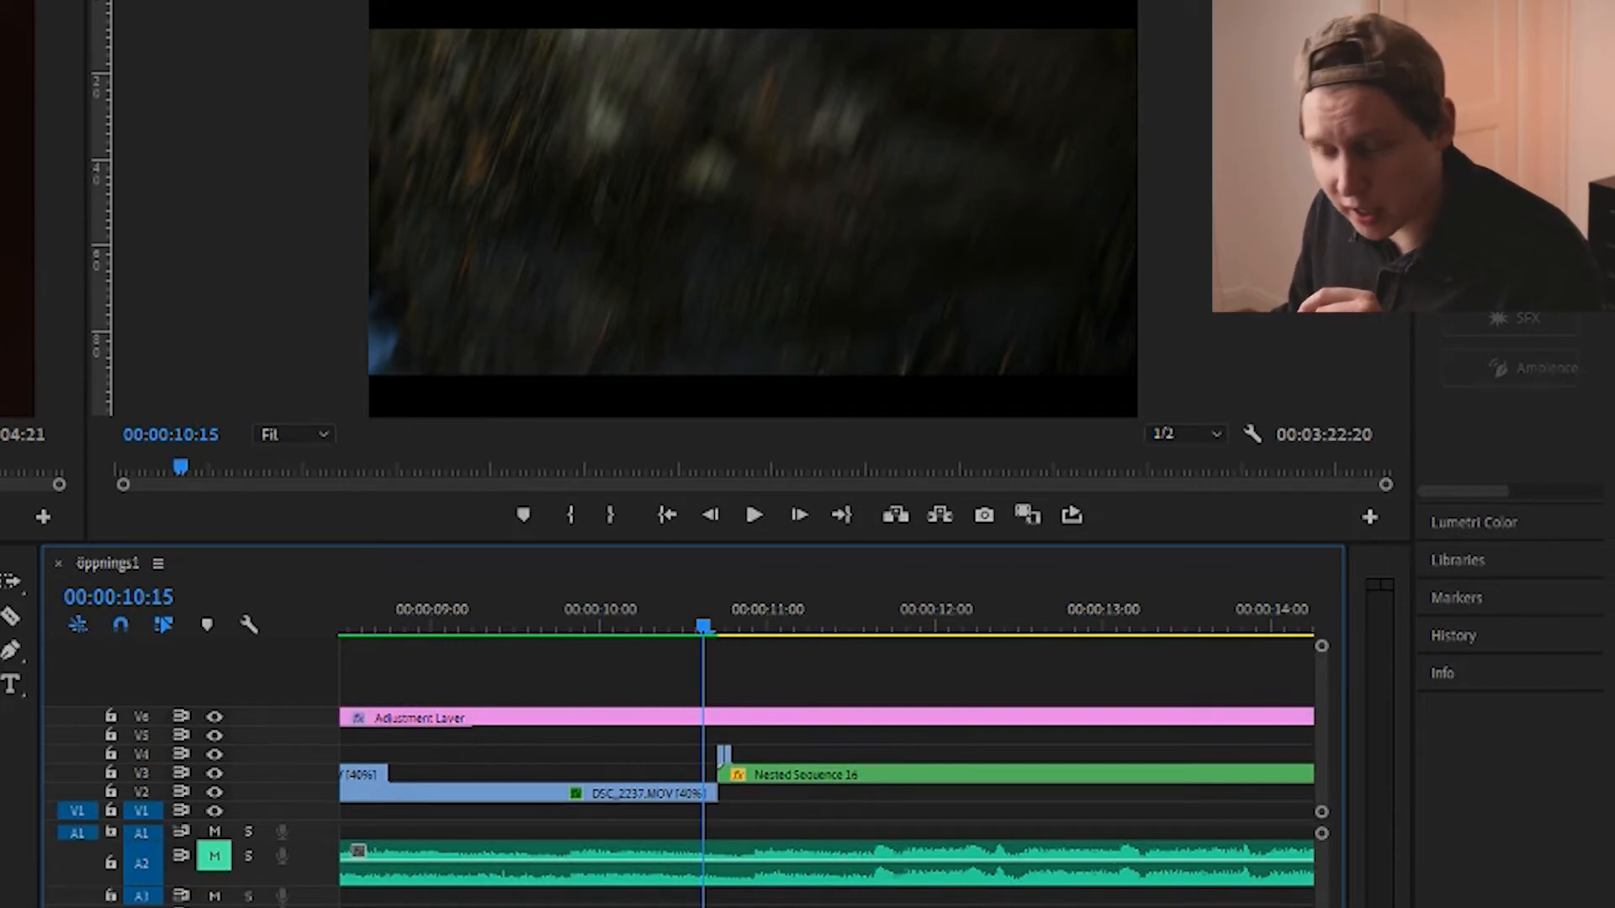
Insert DSC_2224.MOV from the Blomma bin at 00:00:10:17, between DSC_2237.MOV and Nested Sequence 16
left_click(698, 795)
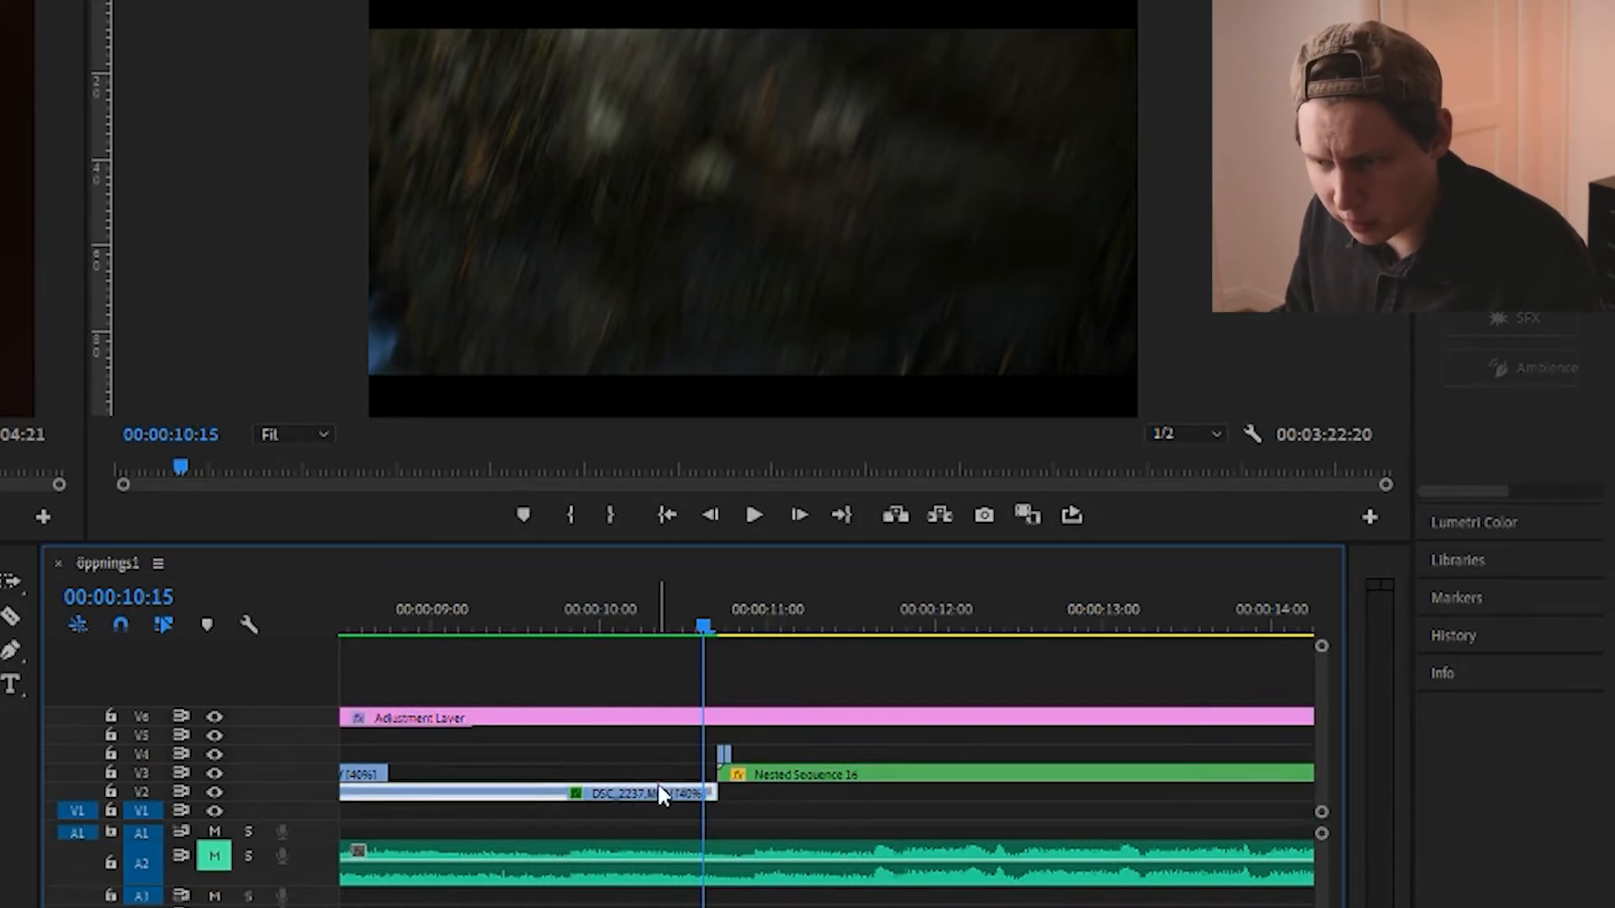
scroll(709, 821, "up", 4)
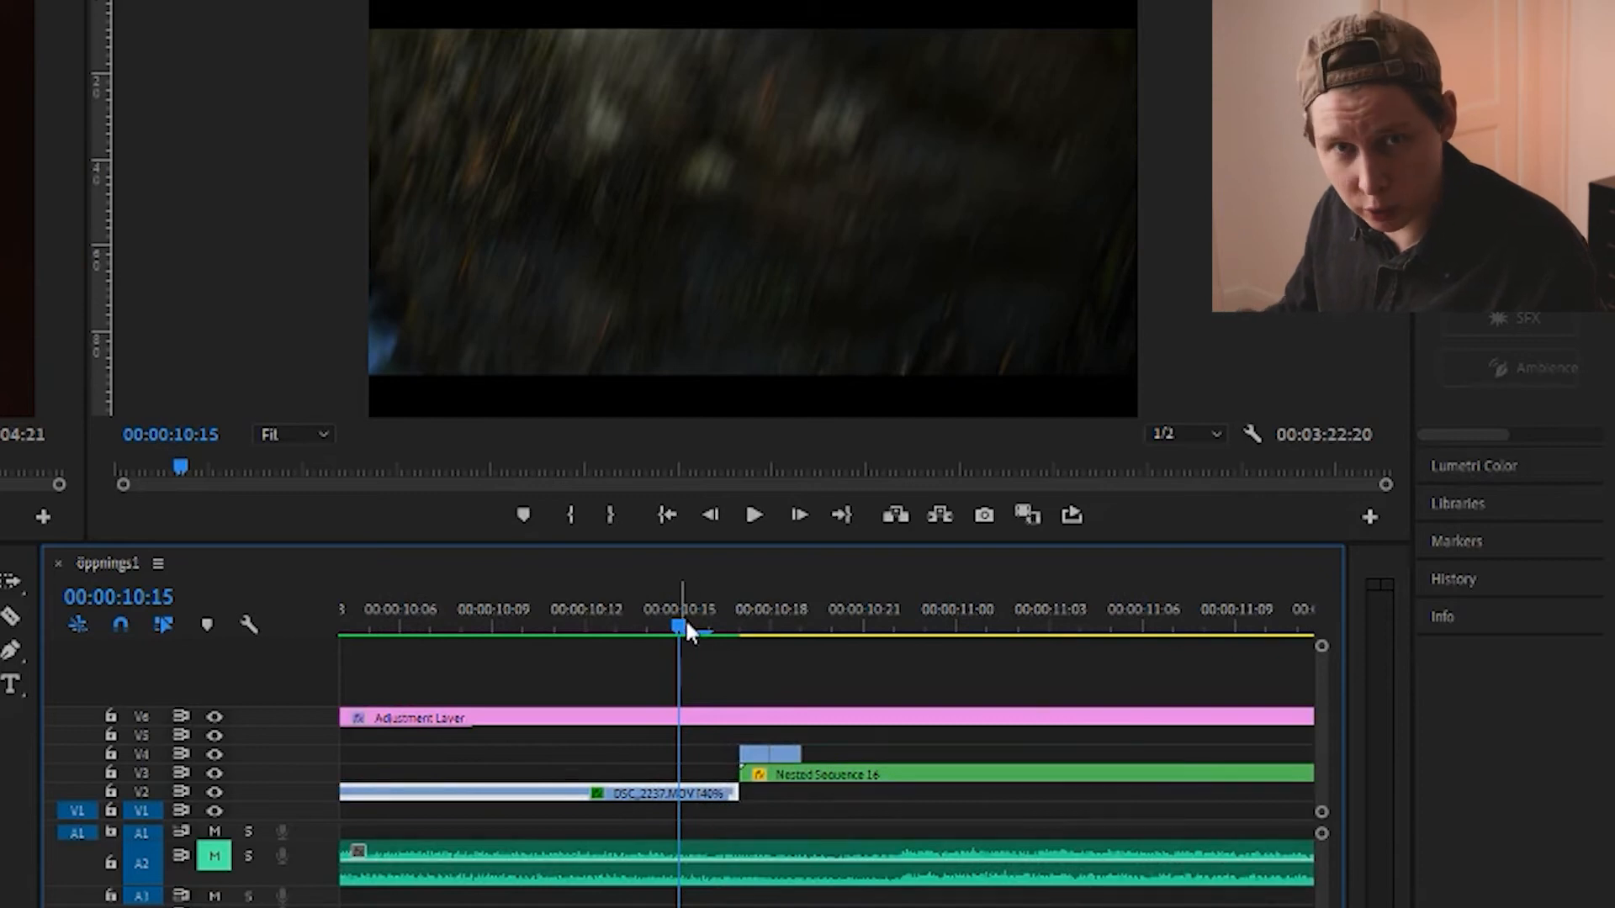
left_click(737, 630)
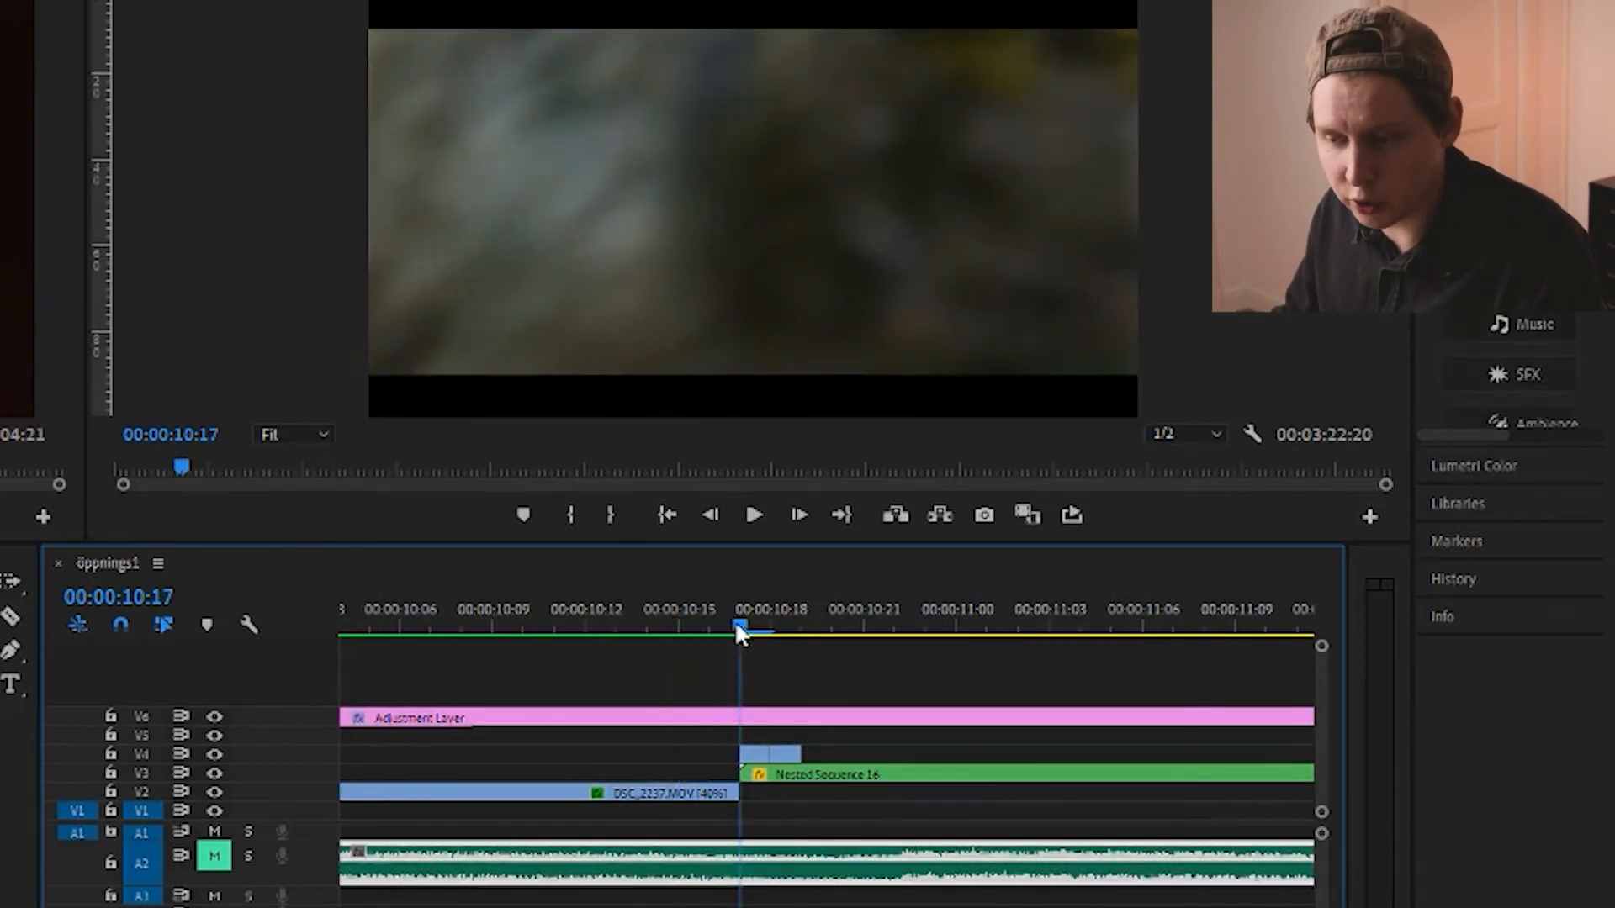
left_click(683, 790)
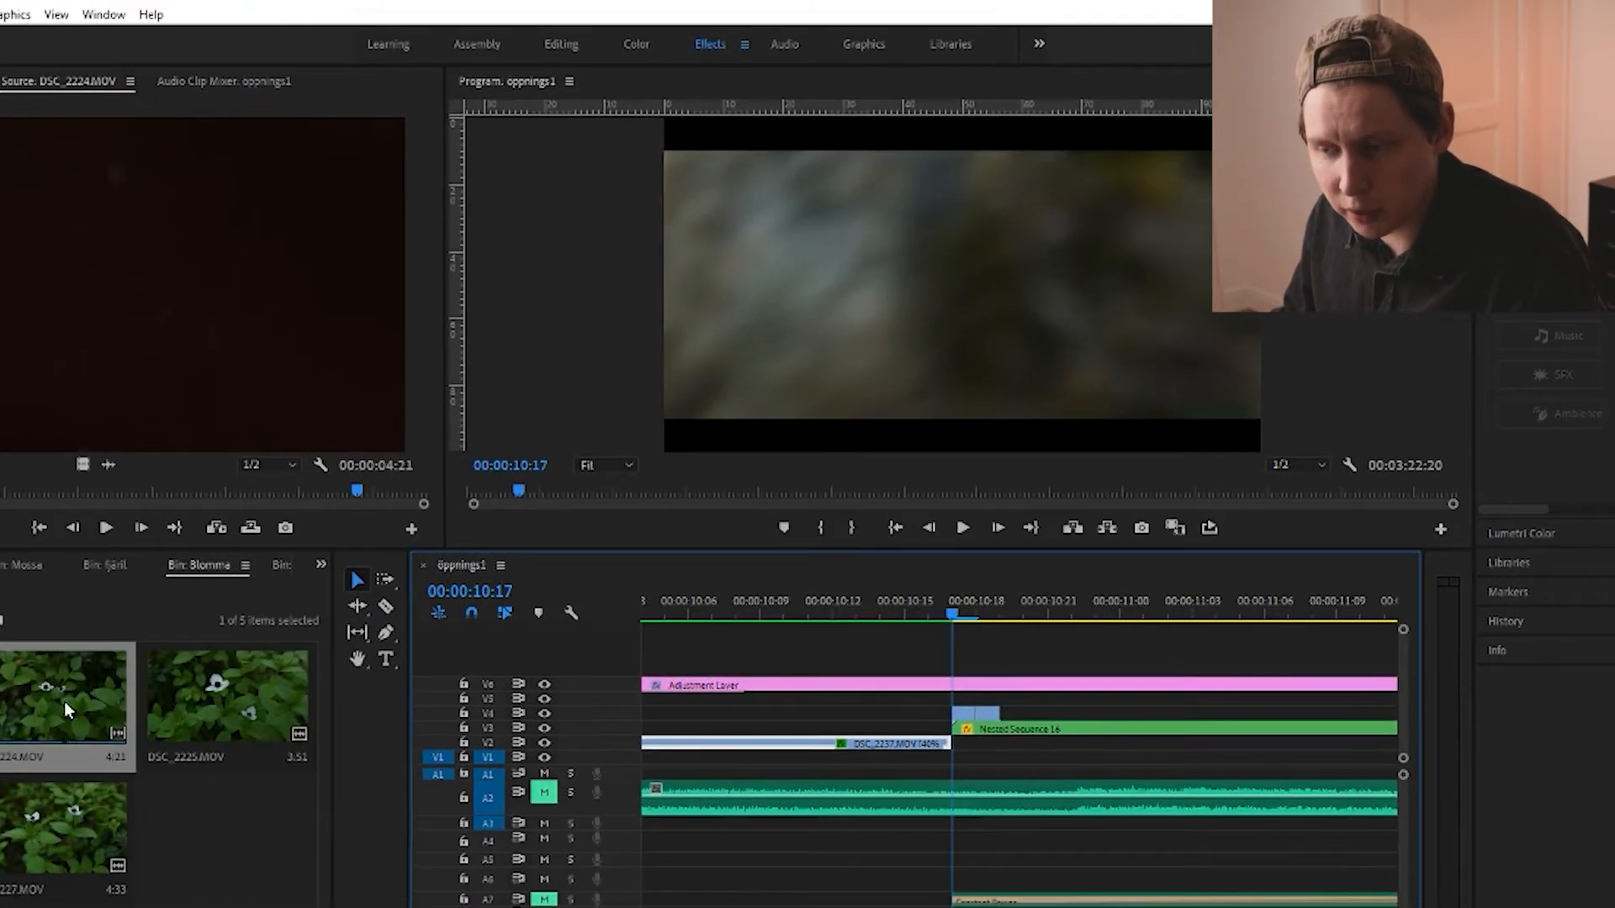
left_click_drag(64, 701, 997, 283)
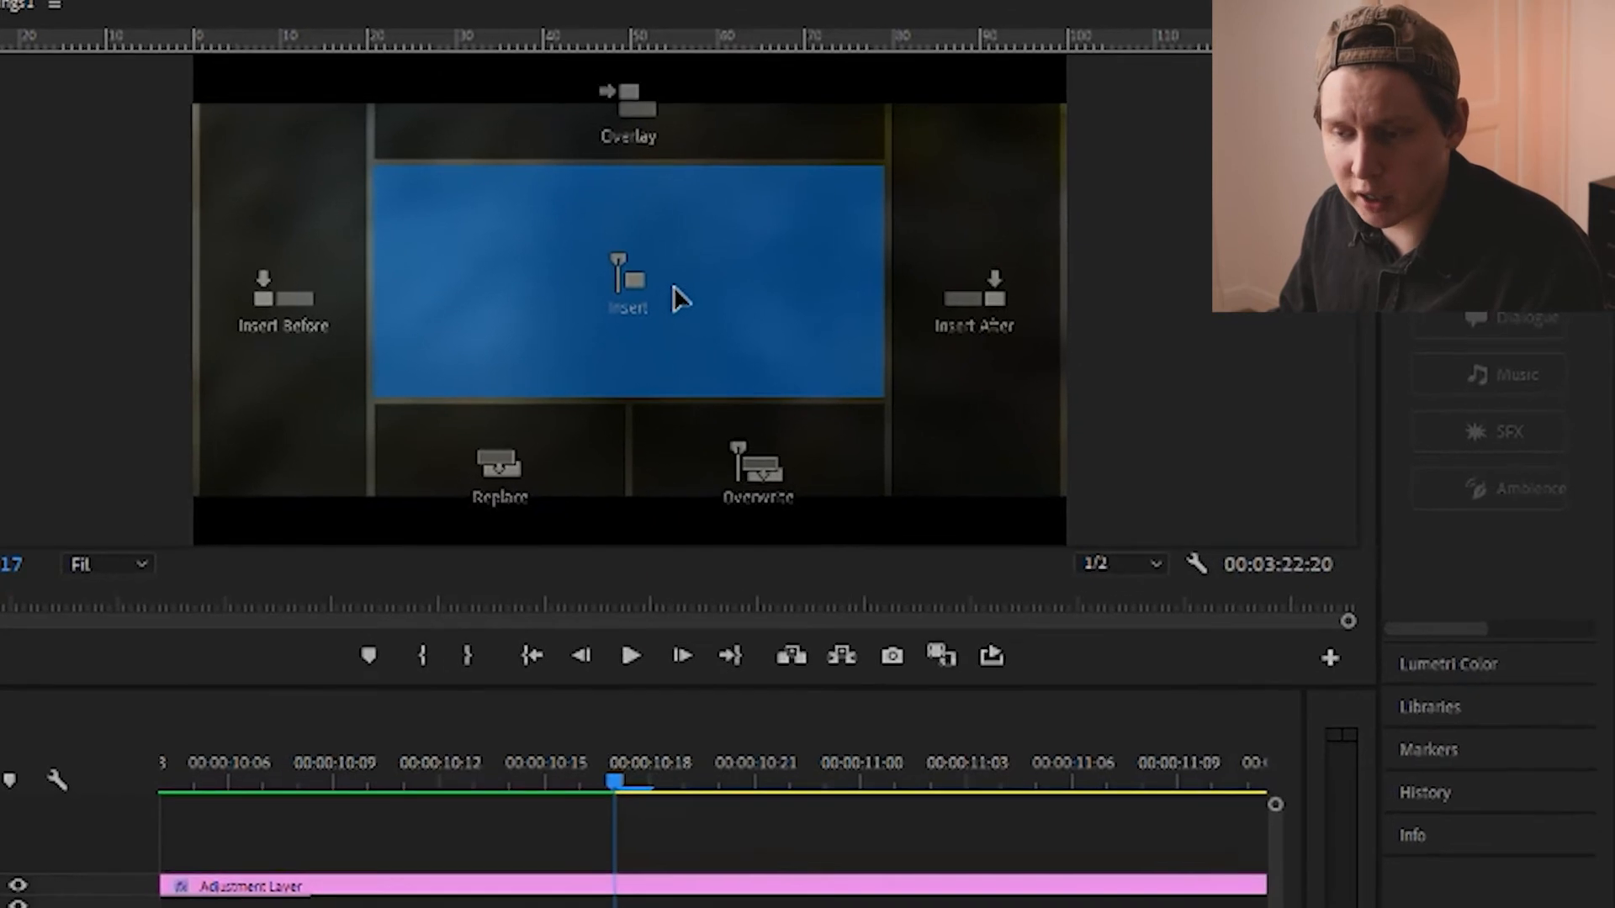
left_click_drag(670, 174, 405, 226)
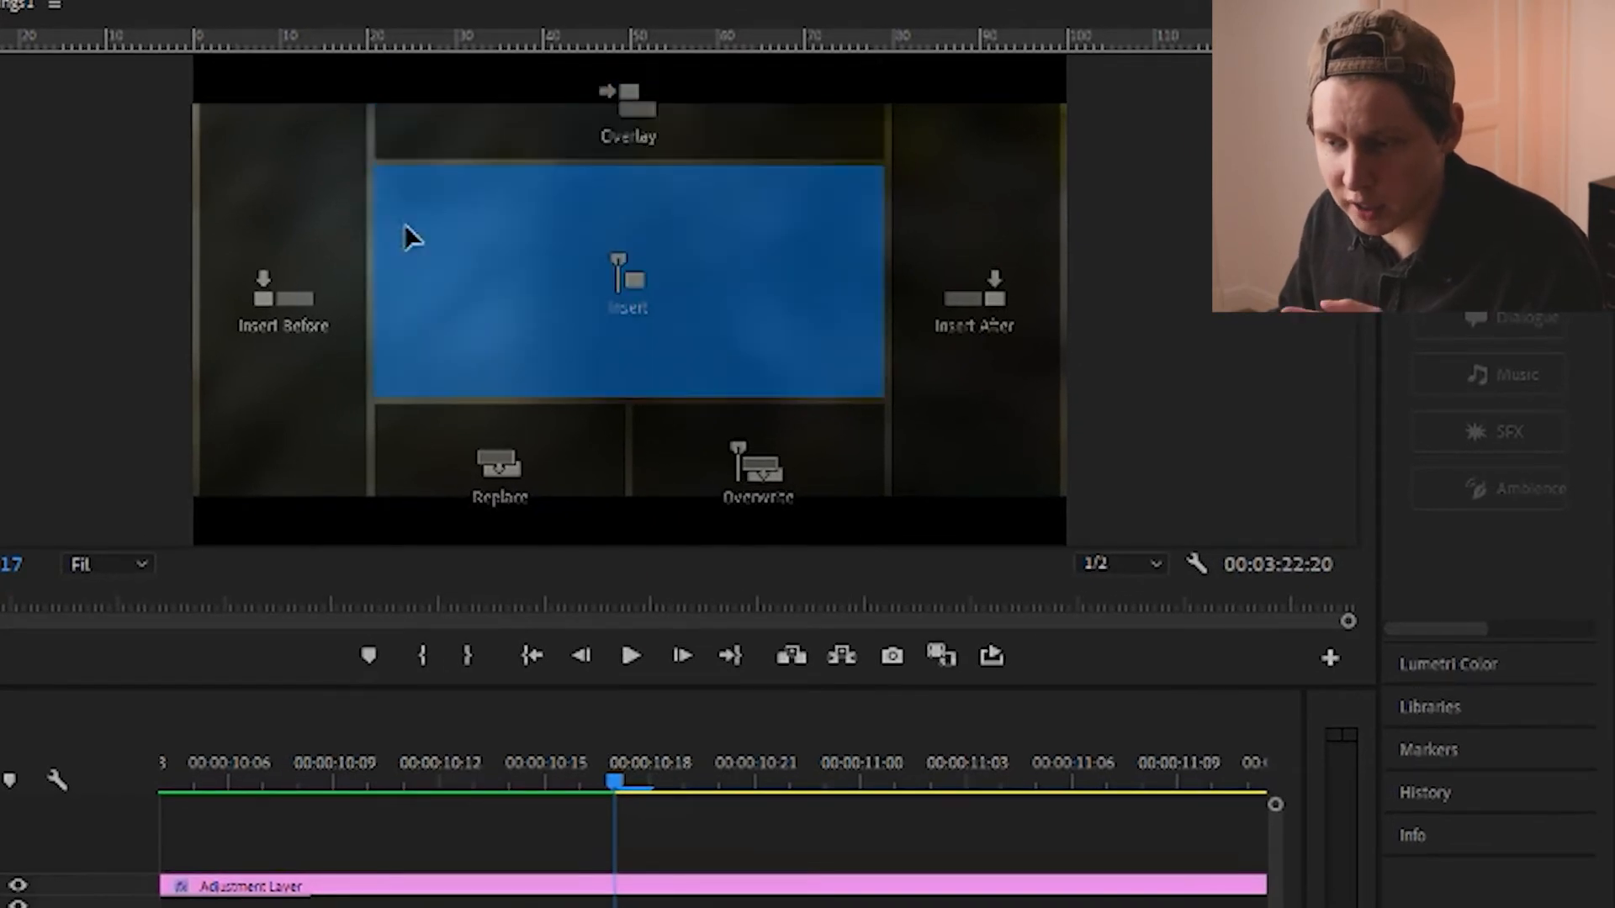
left_click_drag(307, 353, 654, 164)
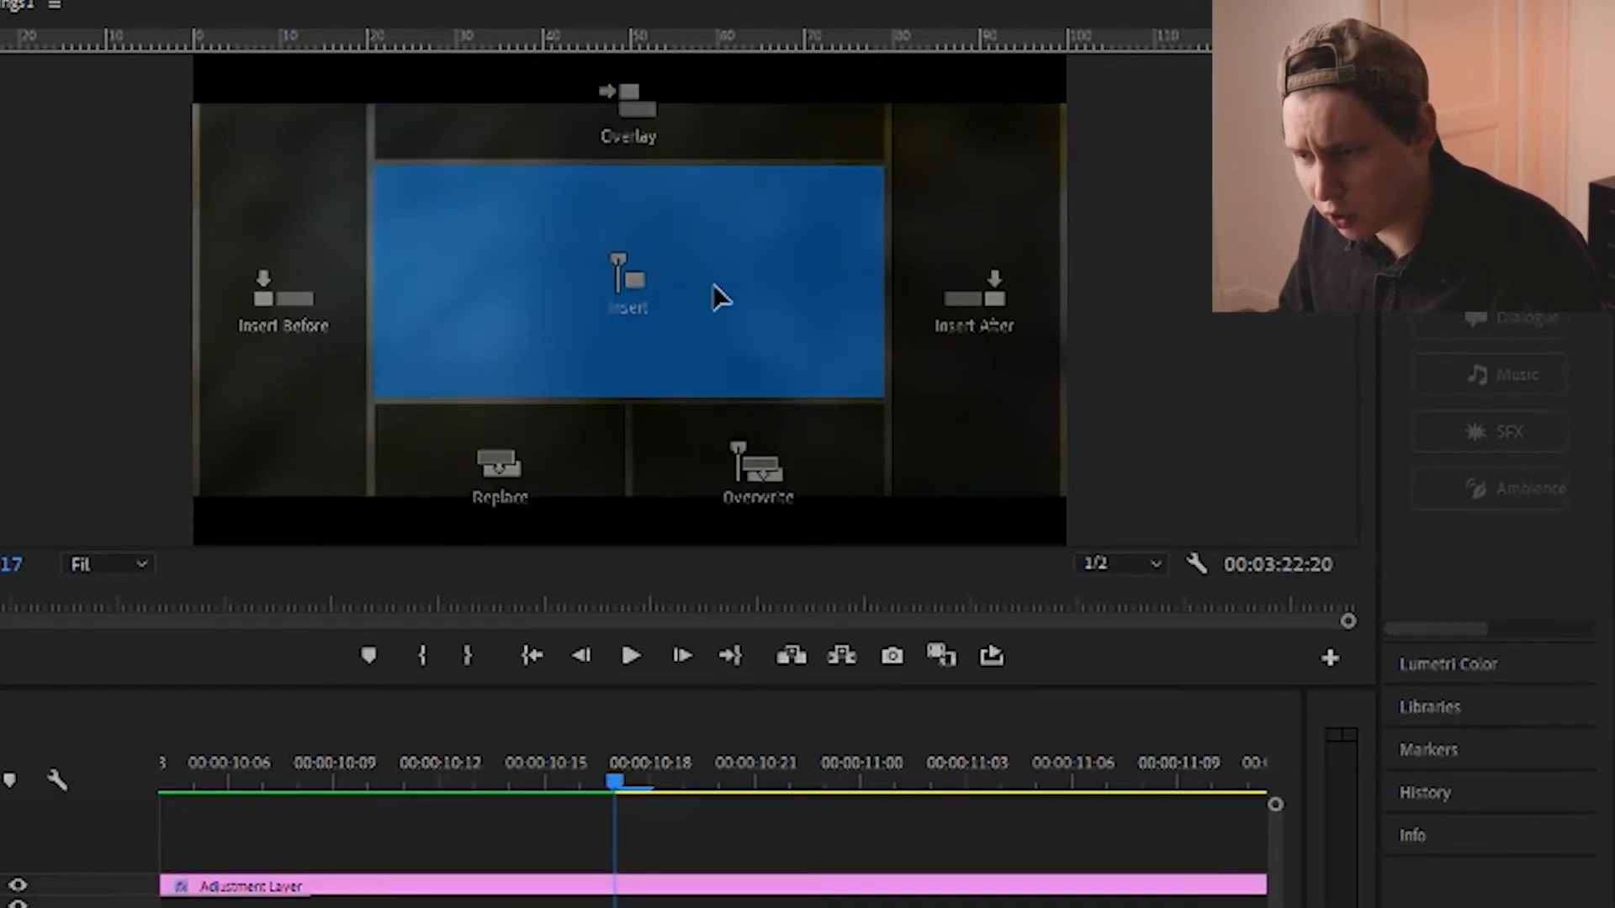
left_click_drag(717, 310, 678, 162)
left_click_drag(673, 127, 1163, 269)
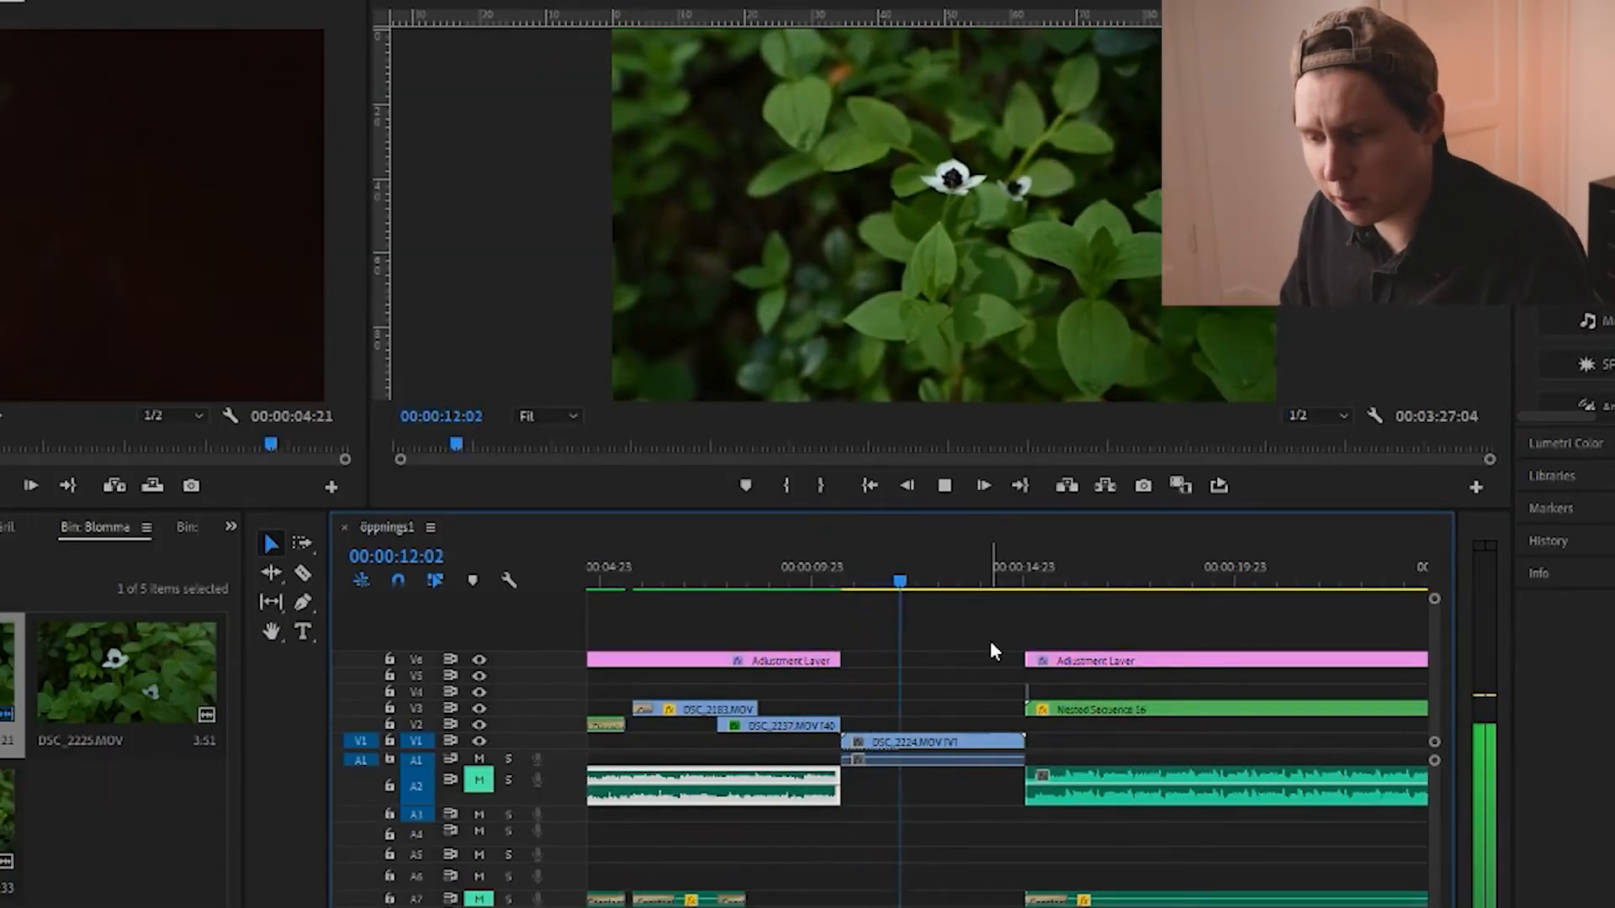
Move the inserted DSC_2224.MOV video to track V2 and extend the first adjustment layer across the gap above it
left_click_drag(937, 740, 936, 725)
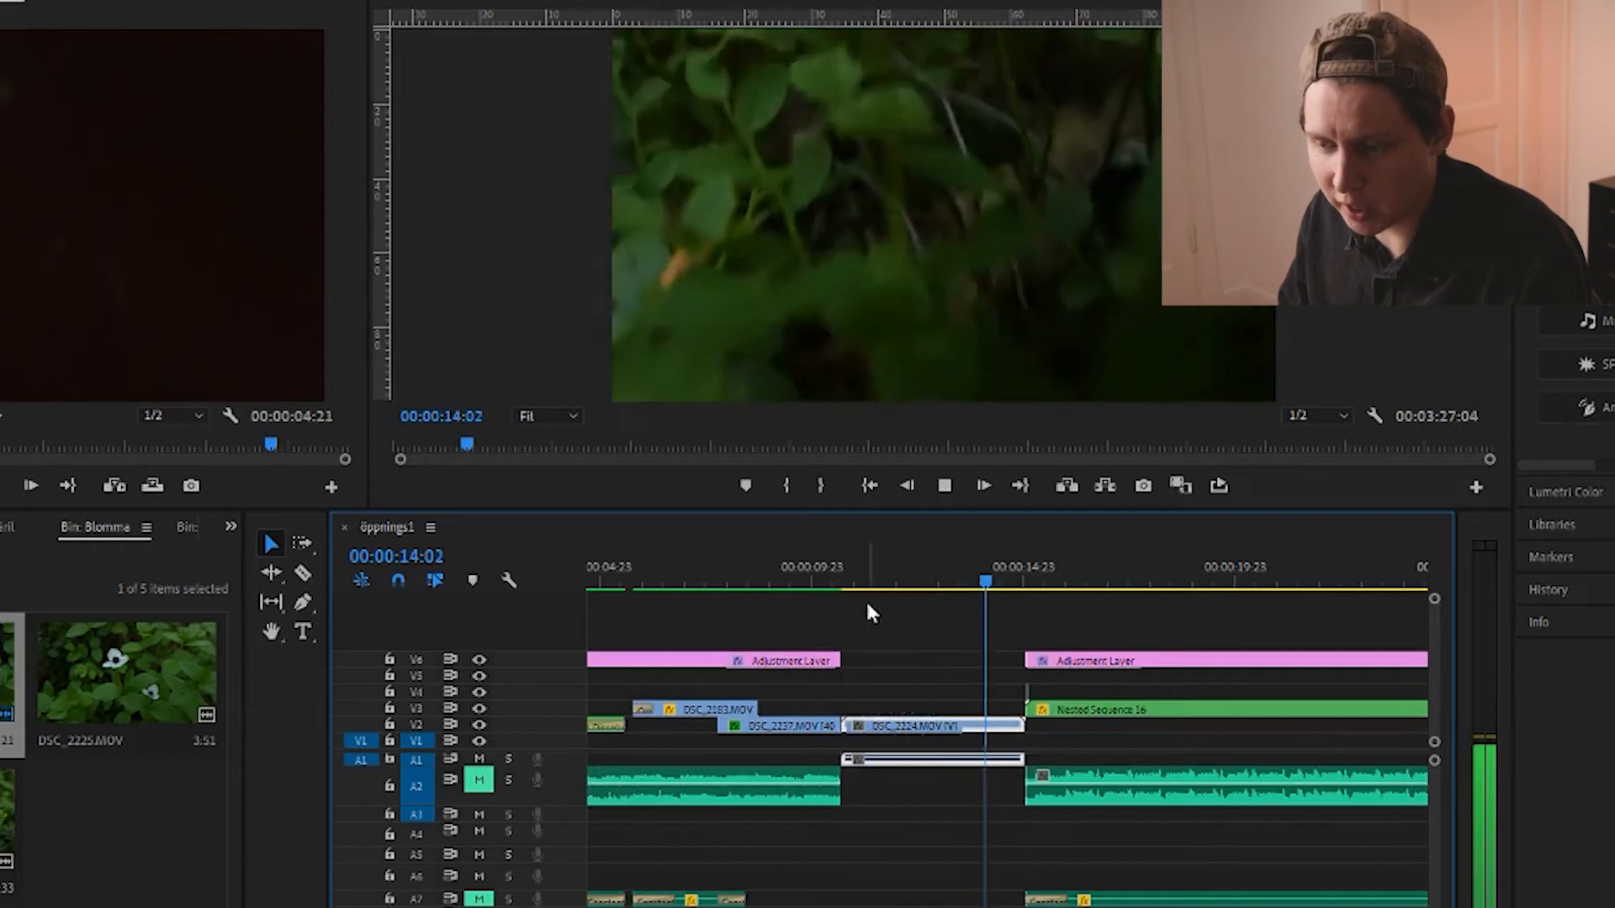
left_click(838, 589)
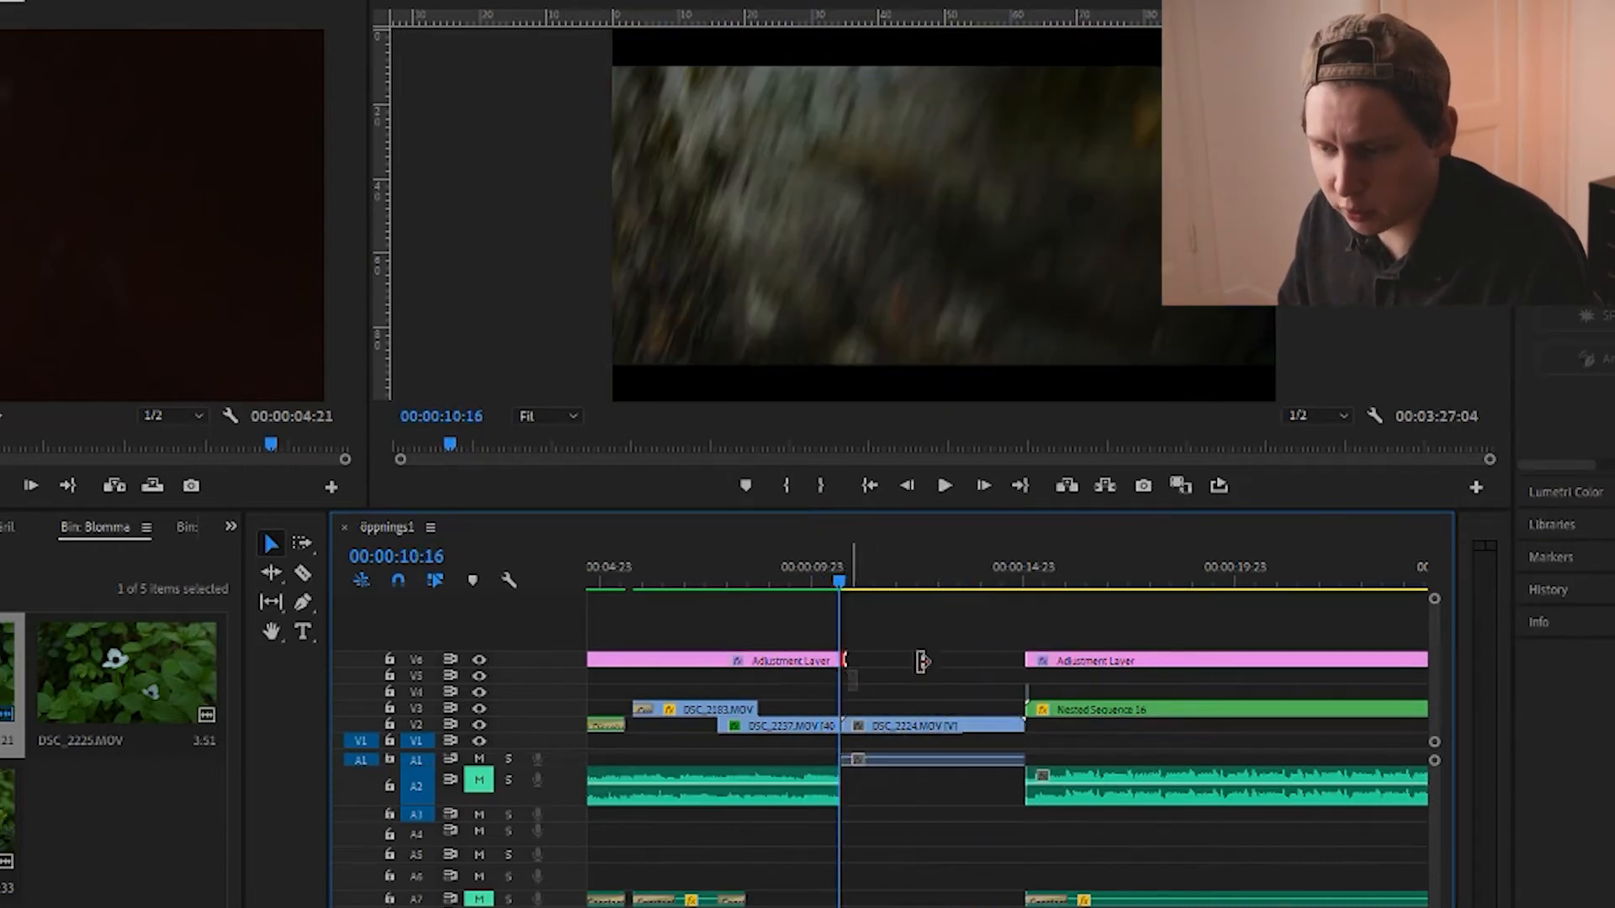
left_click_drag(923, 662, 1024, 662)
Delete the second music segment on track A2 and extend the first segment to fill the gap and continue past it
left_click(1082, 807)
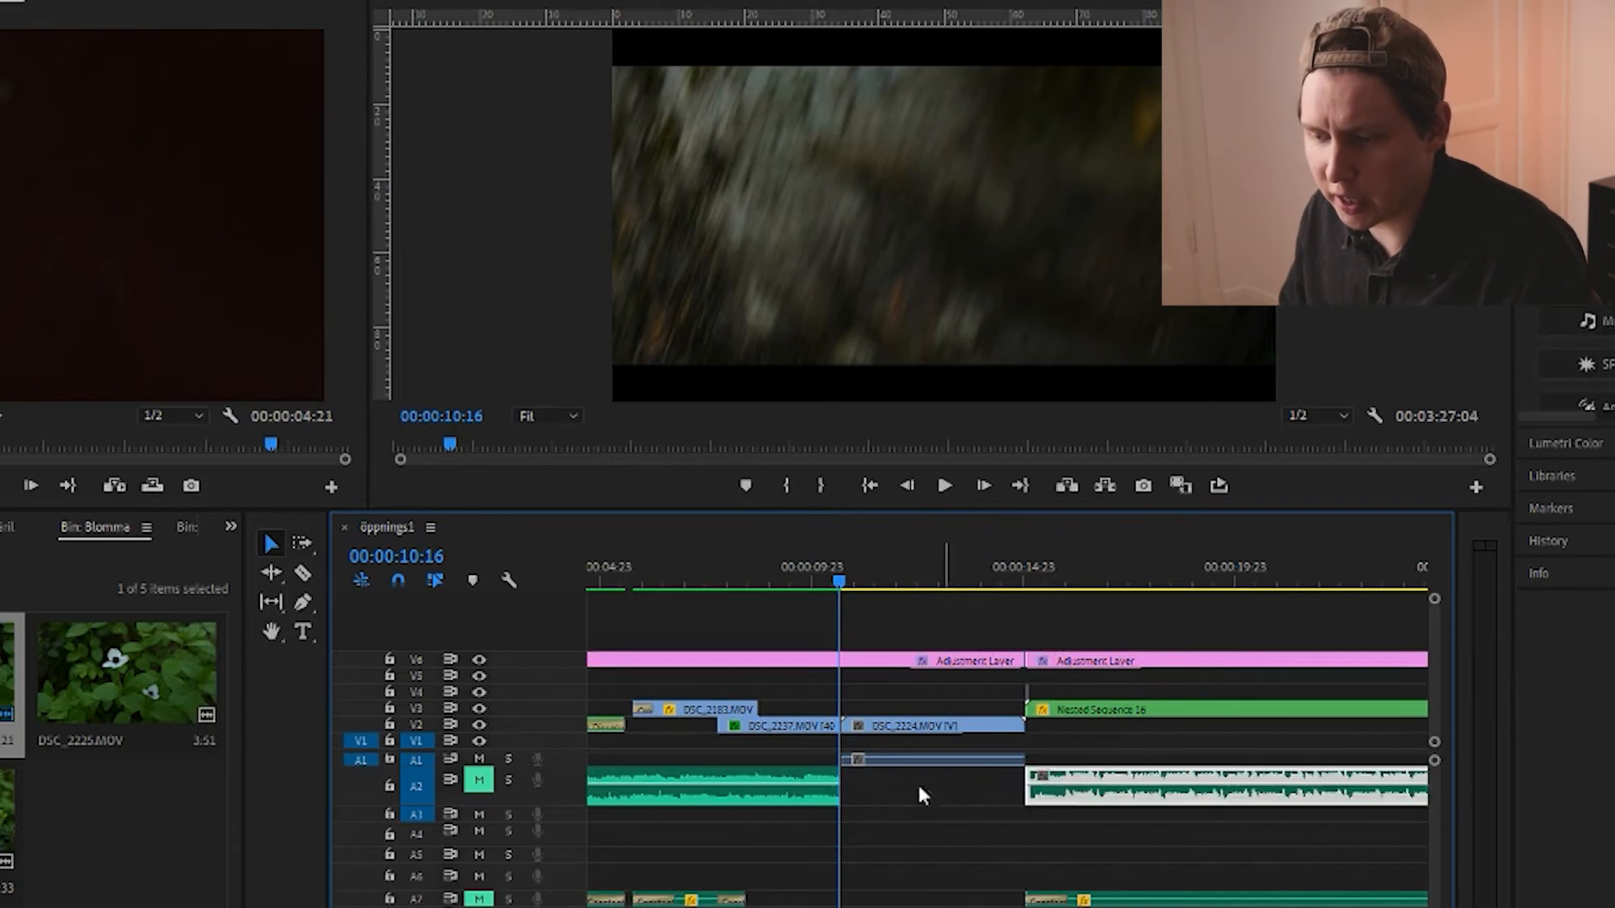
key("Delete")
left_click_drag(845, 793, 1514, 828)
key("minus")
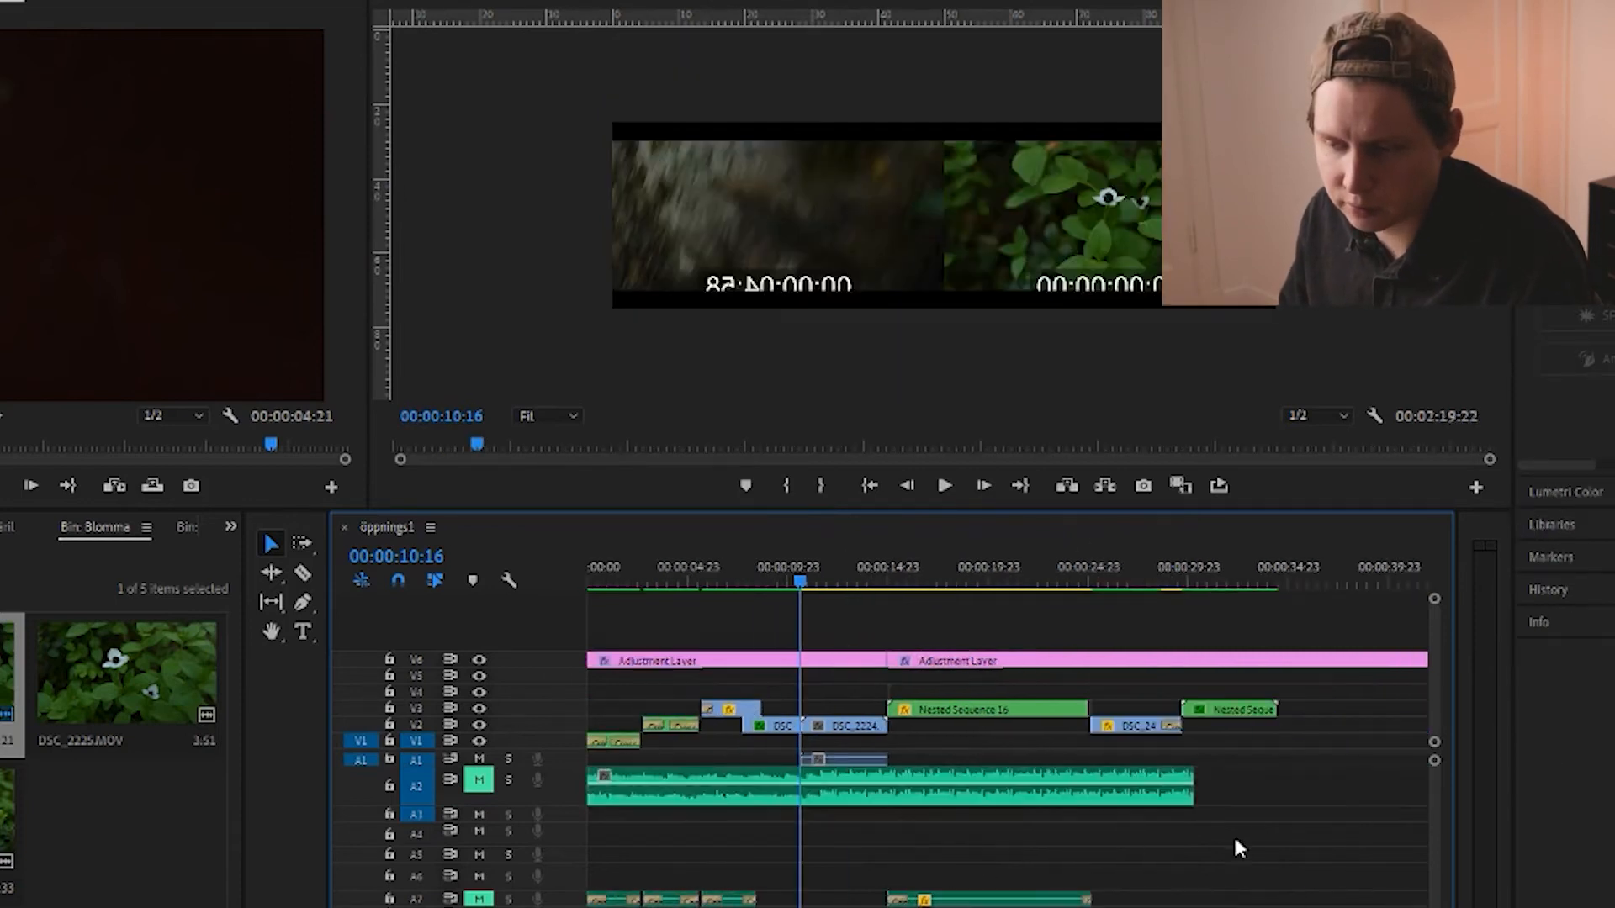
left_click_drag(1215, 802, 1343, 841)
Place the playhead at 00:00:15:01 and show audio time units in the öppnings1 timeline
left_click_drag(803, 579, 896, 572)
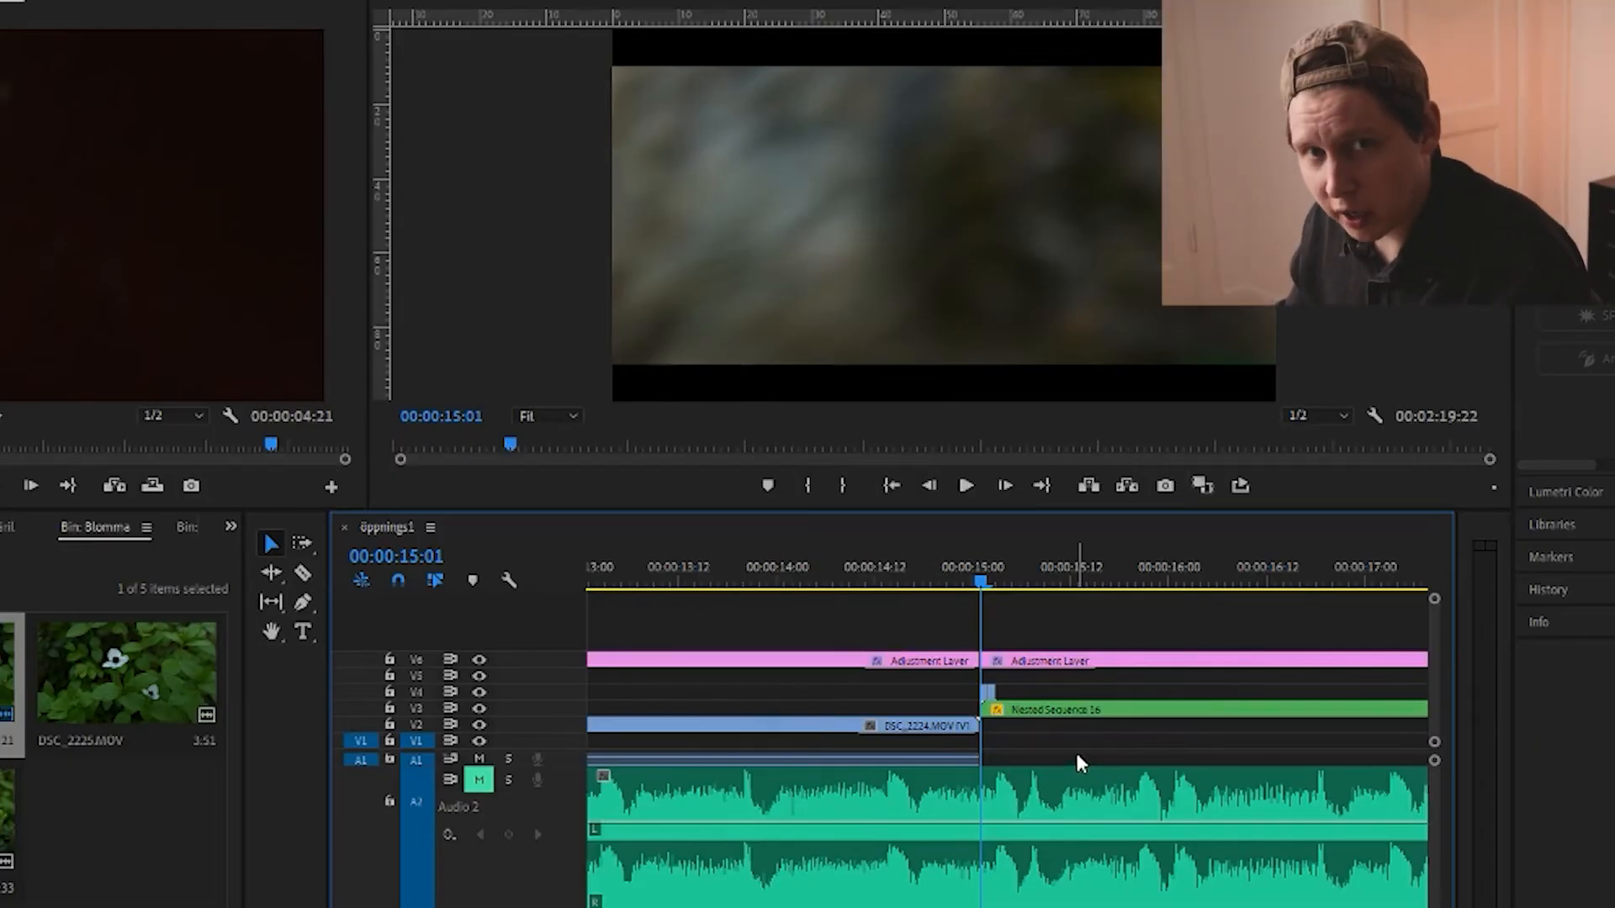
scroll(966, 826, "up", 5)
scroll(983, 816, "up", 1)
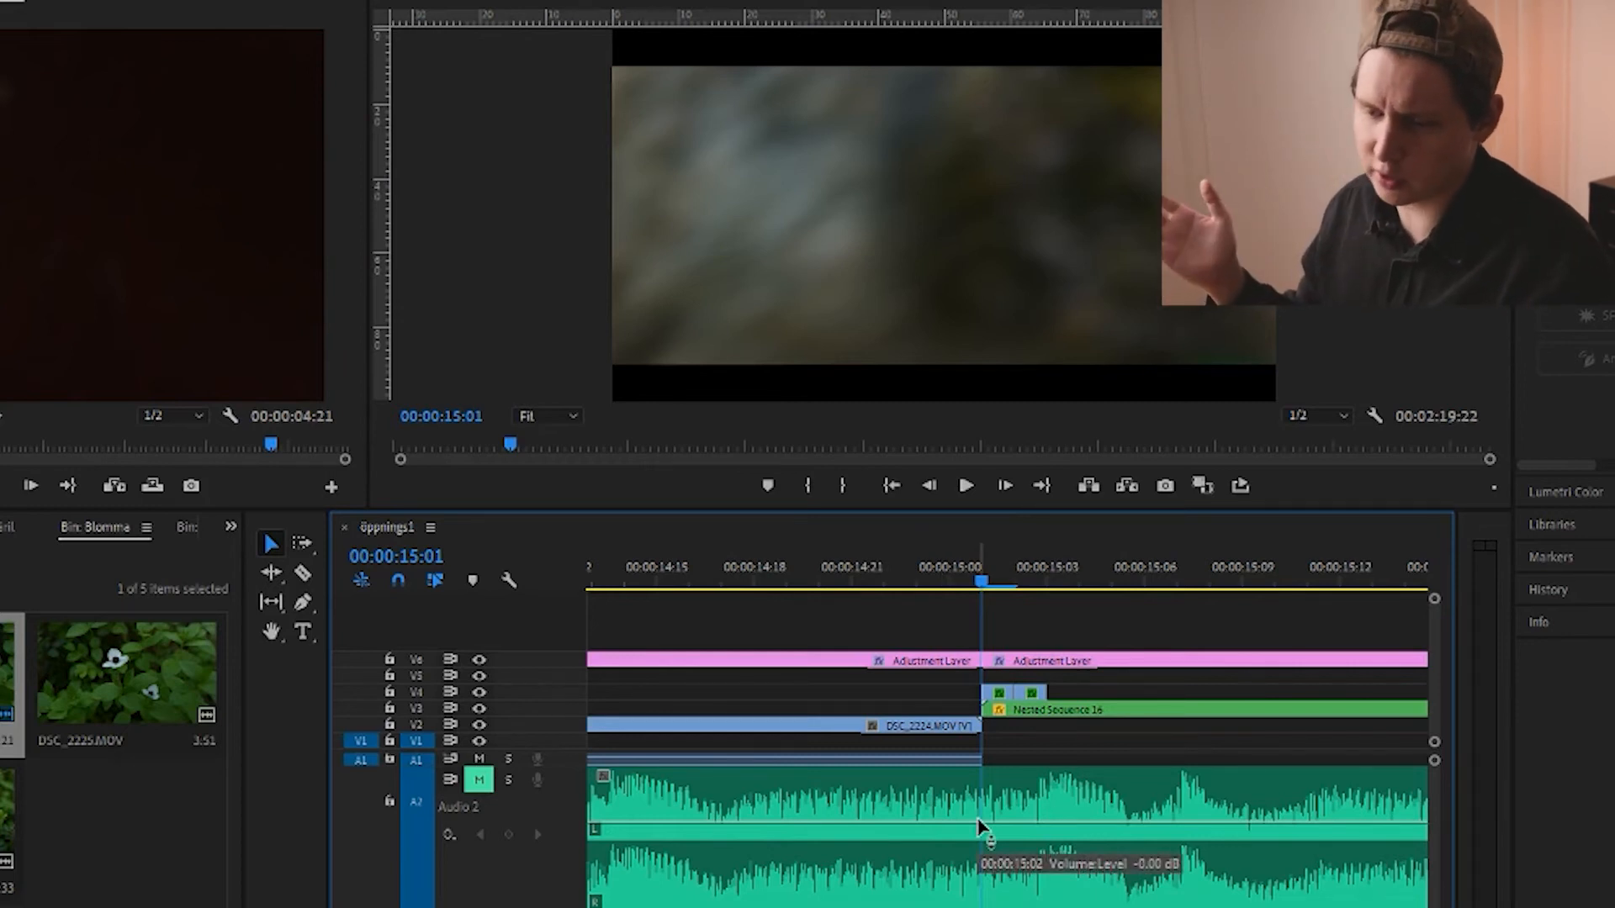
scroll(1010, 814, "left", 3)
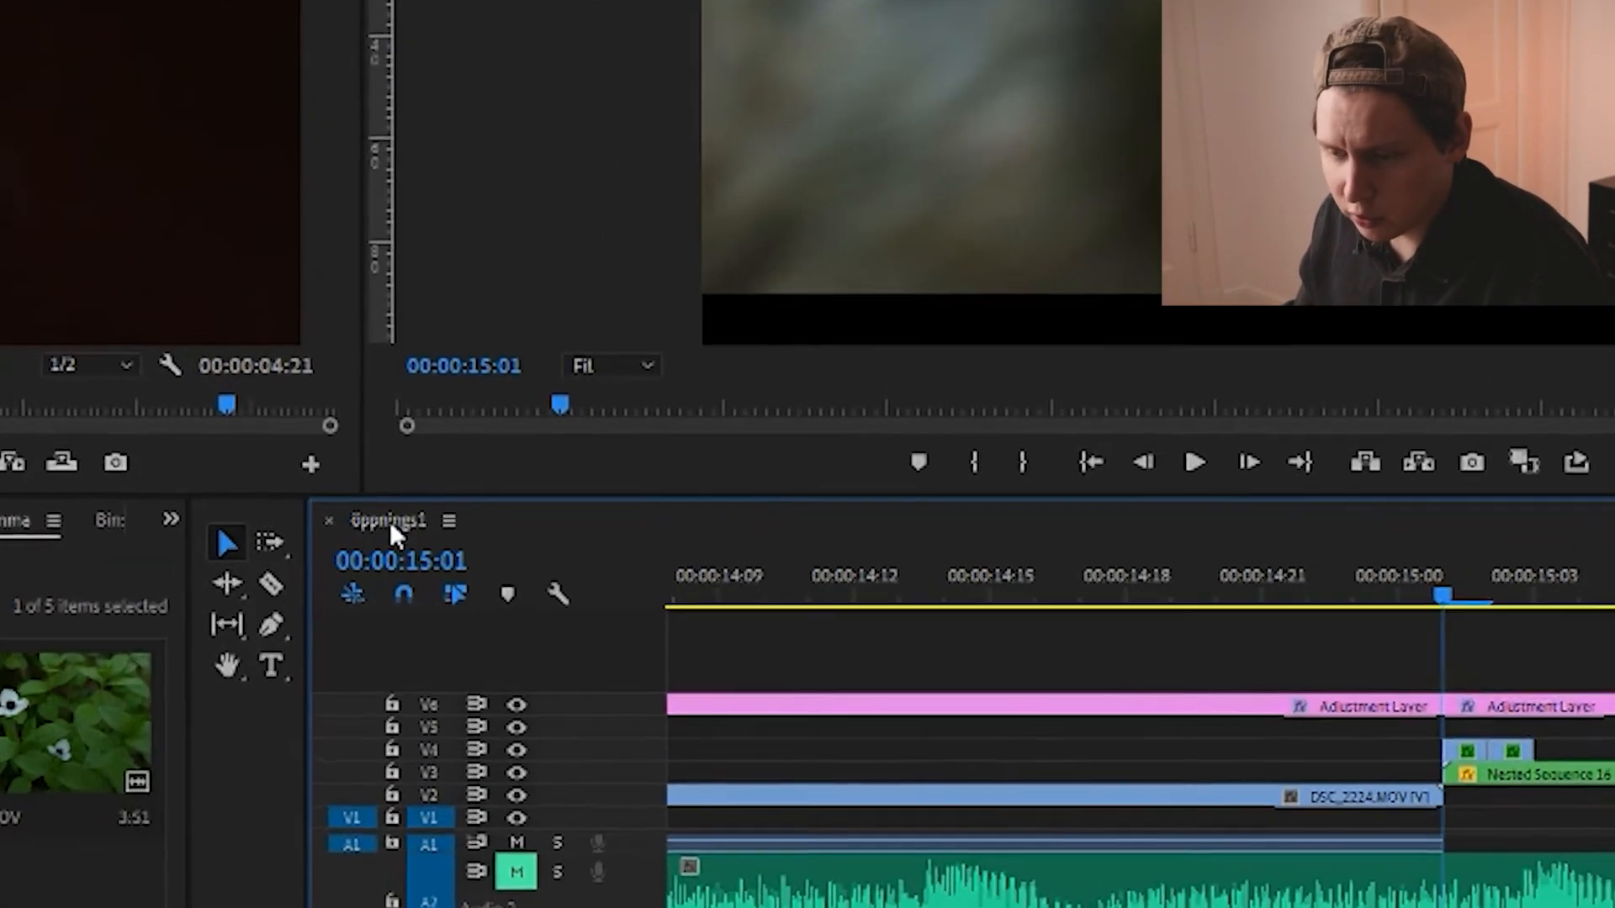
right_click(390, 516)
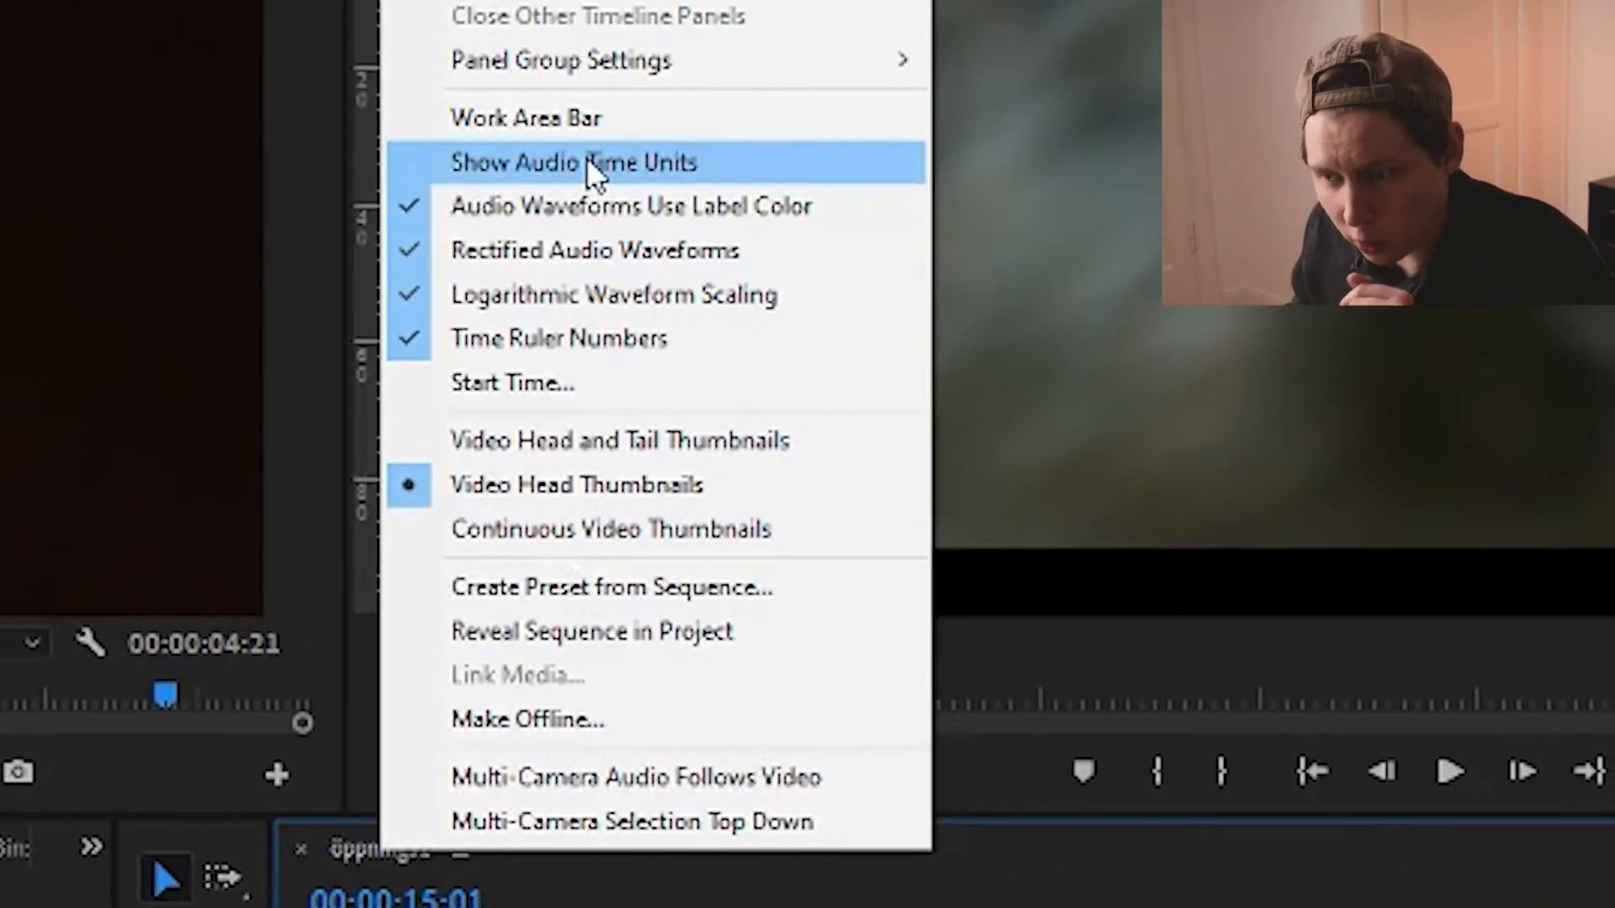
left_click(588, 161)
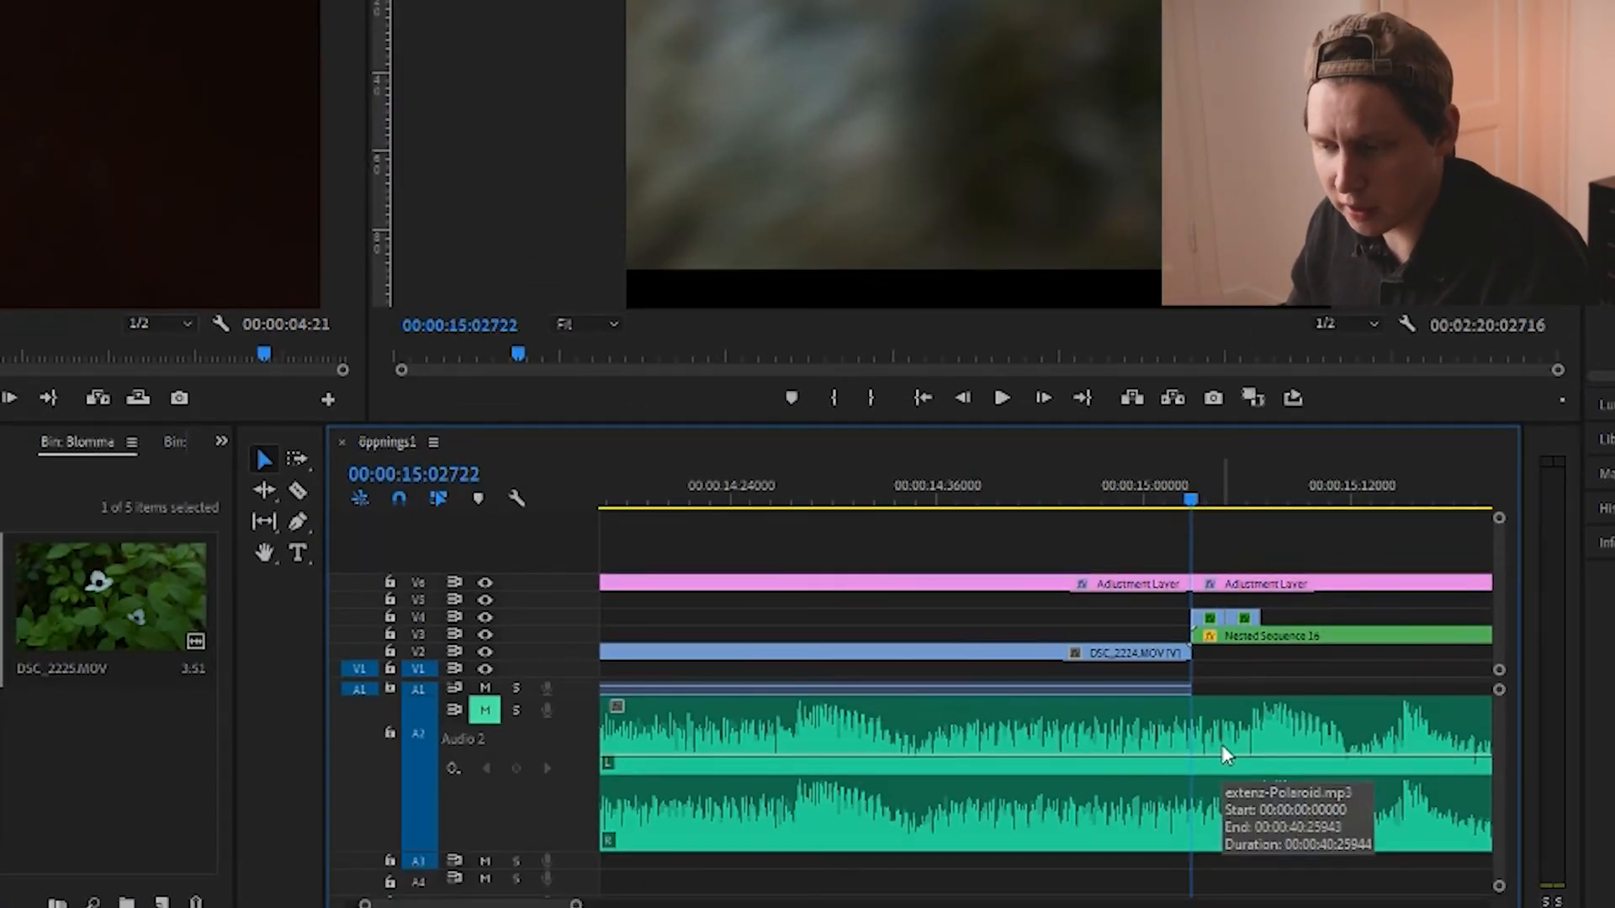
Enlarge audio track A2 and examine its music waveform at sample level around the cut before Nested Sequence 16
scroll(1224, 754, "up", 3, "alt")
scroll(1224, 754, "up", 10, "alt")
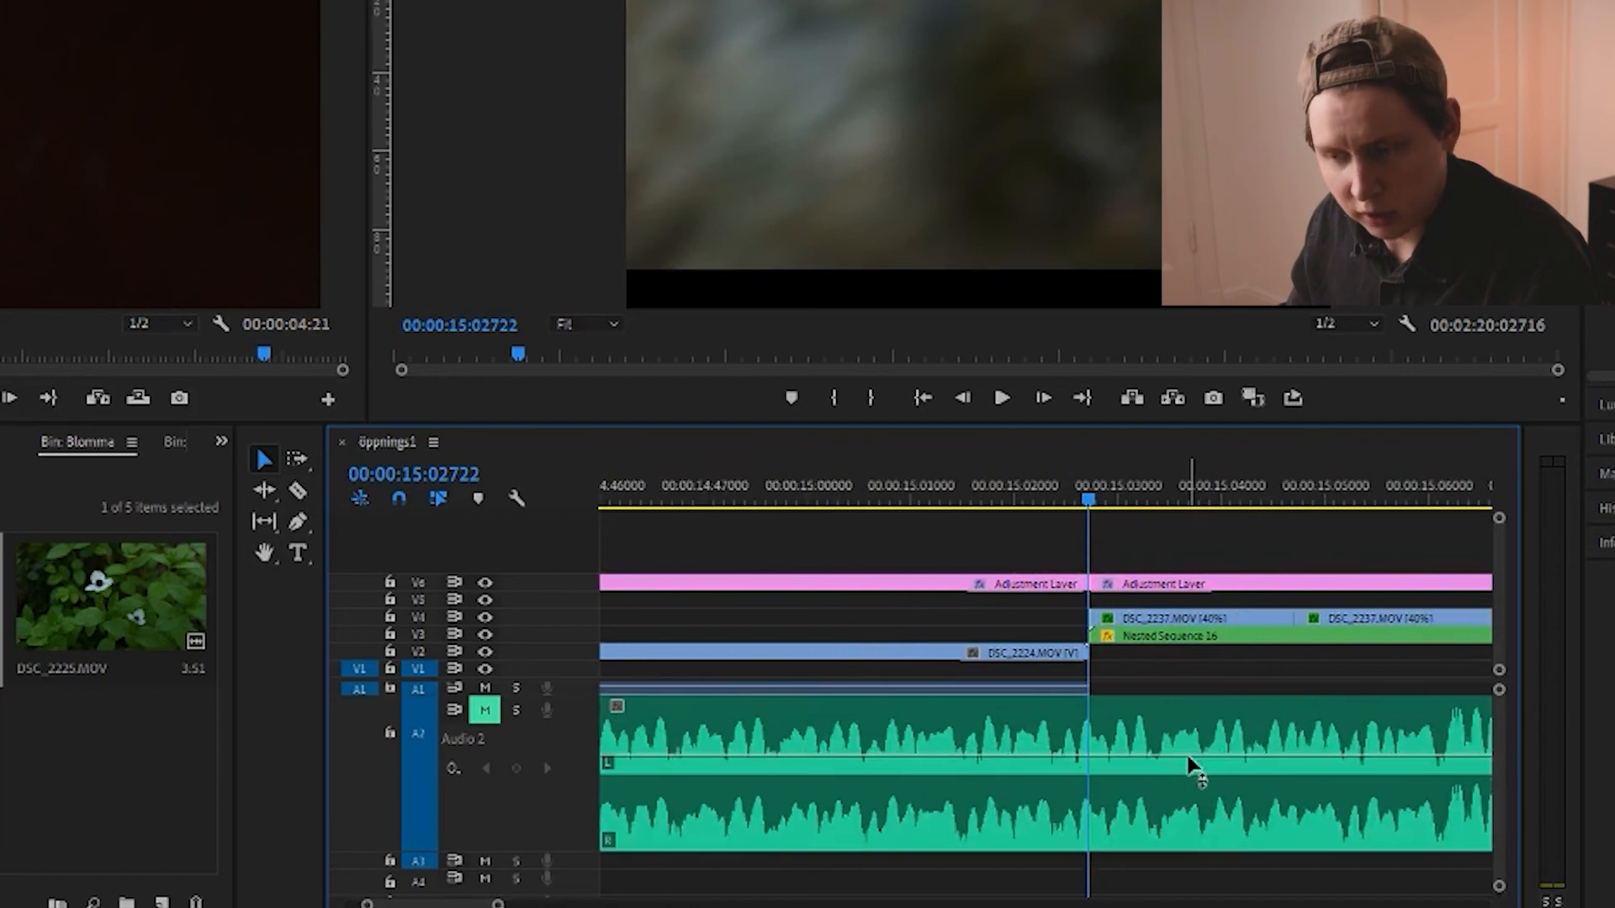
scroll(1062, 755, "up", 5, "alt")
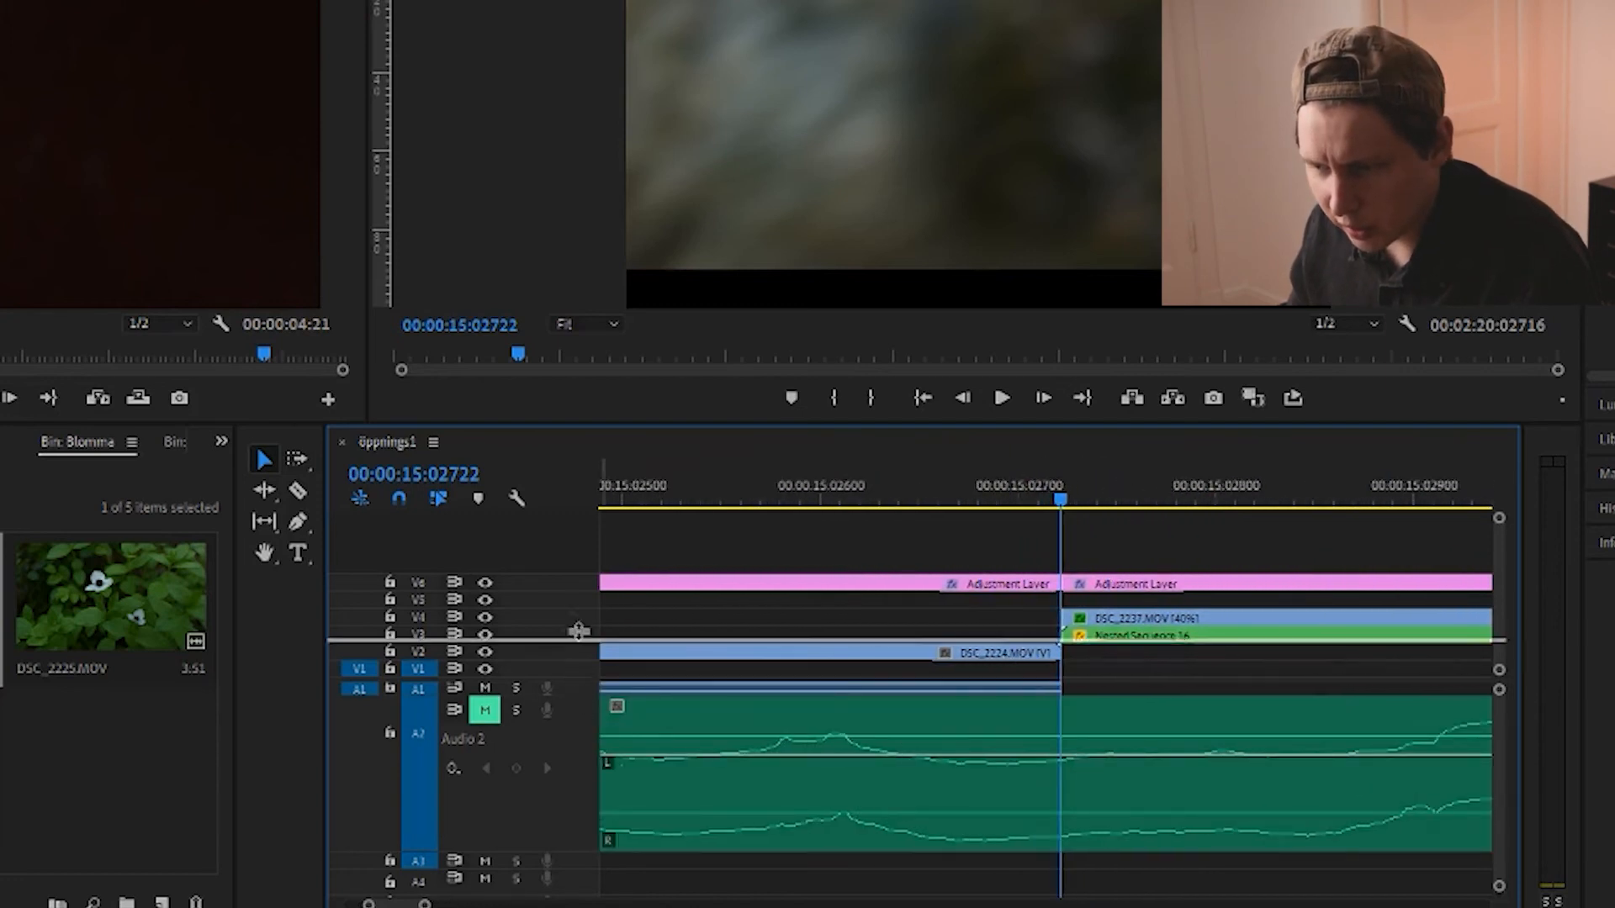
left_click_drag(574, 678, 583, 513)
left_click_drag(579, 688, 579, 853)
scroll(1048, 736, "up", 2, "alt")
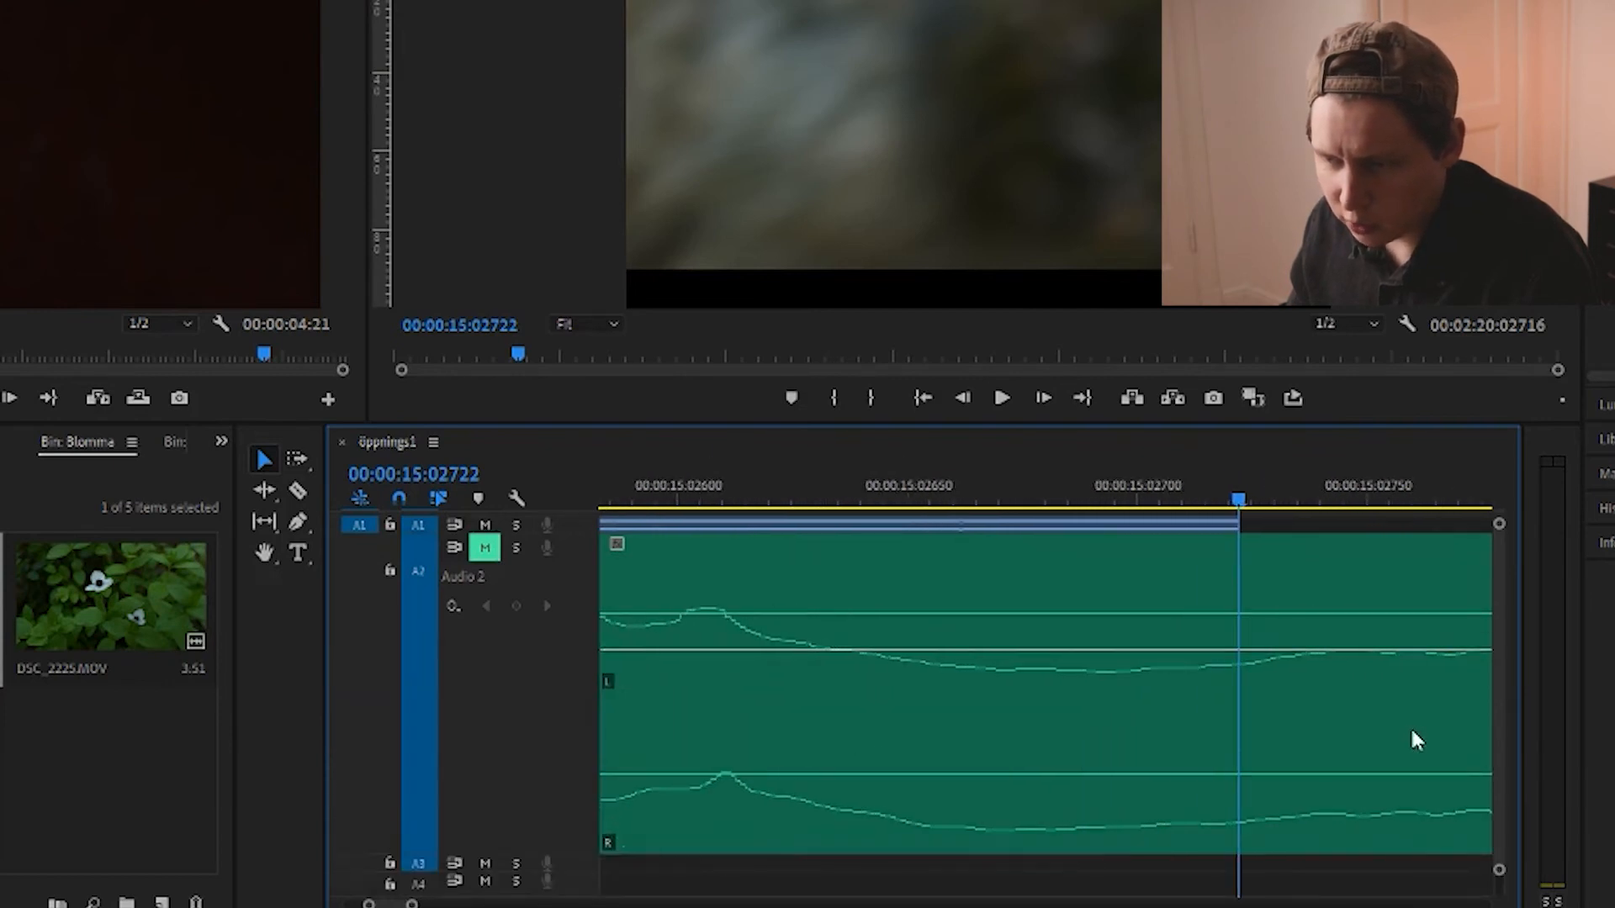
scroll(1388, 744, "down", 2, "alt")
scroll(1338, 756, "up", 2, "alt")
scroll(1272, 740, "down", 3, "alt")
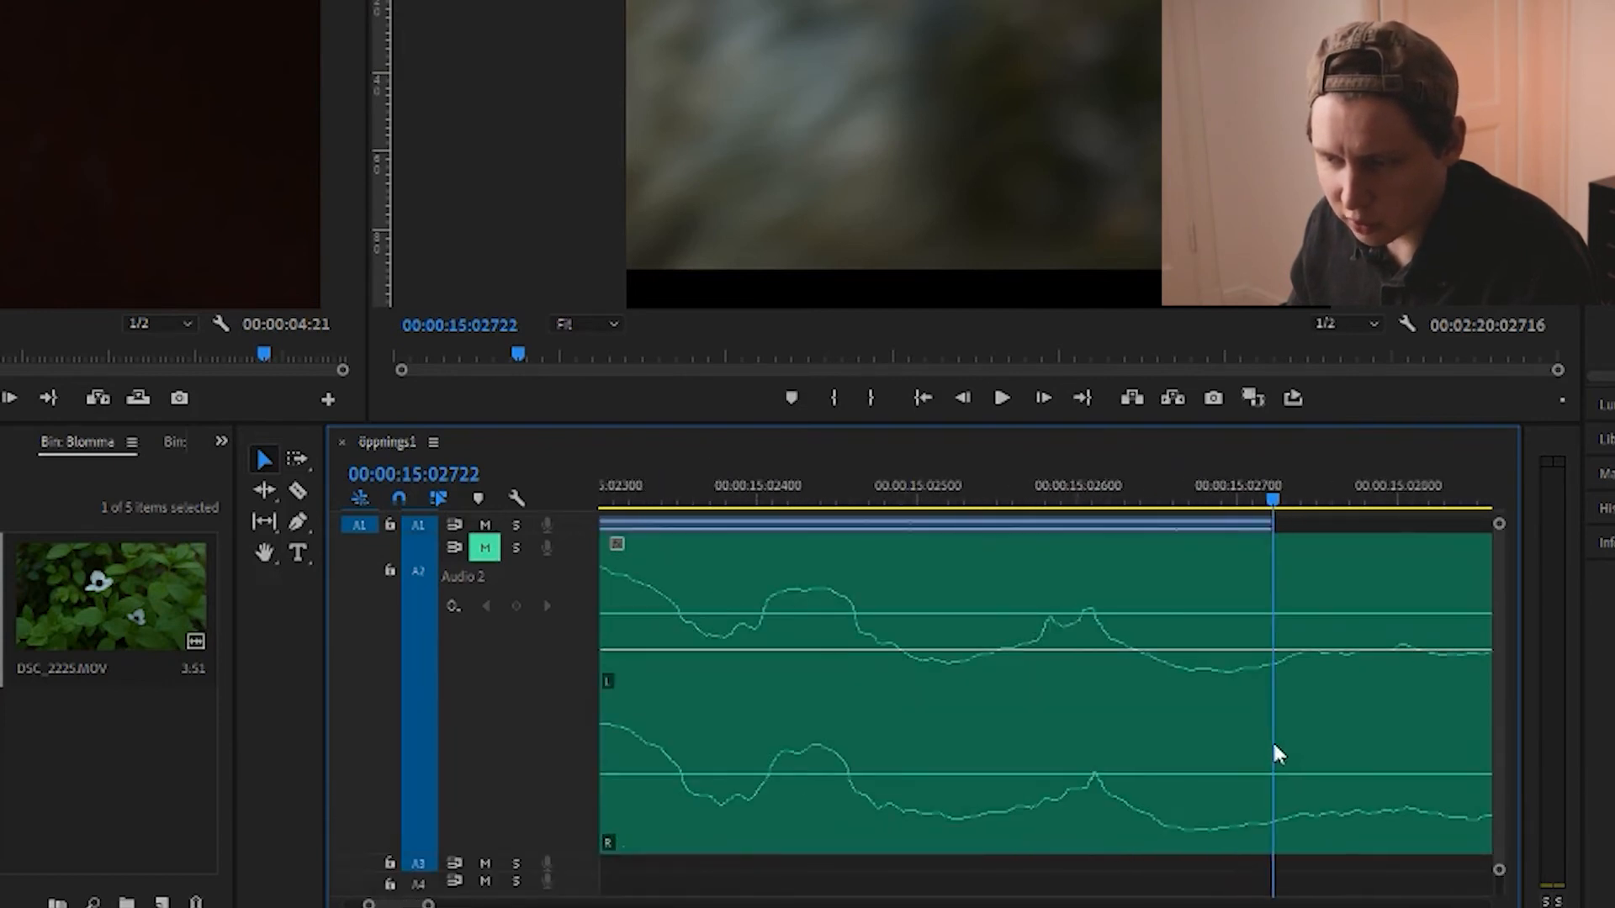
scroll(1265, 693, "up", 1, "alt")
left_click(1257, 523)
left_click_drag(1264, 500, 1534, 508)
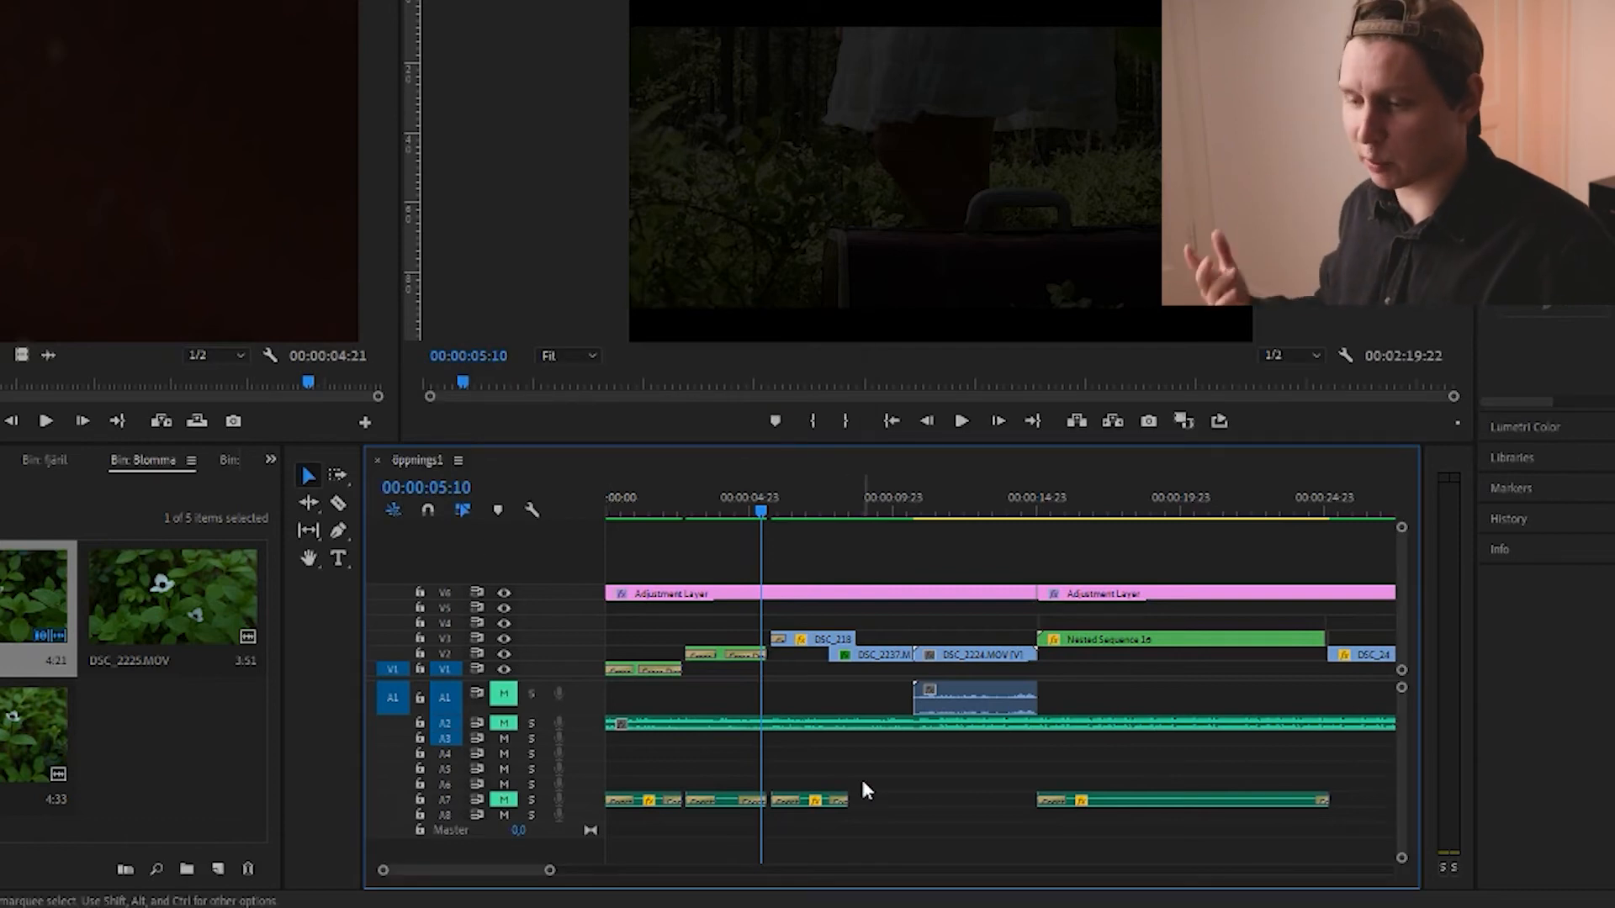
Try to shift the first three sound clips on A4 and A7 with the A2 music included in the selection, and undo it
left_click_drag(830, 813, 828, 813)
left_click_drag(897, 767, 659, 744)
left_click(822, 786)
left_click_drag(929, 790, 651, 754)
left_click_drag(870, 795, 691, 732)
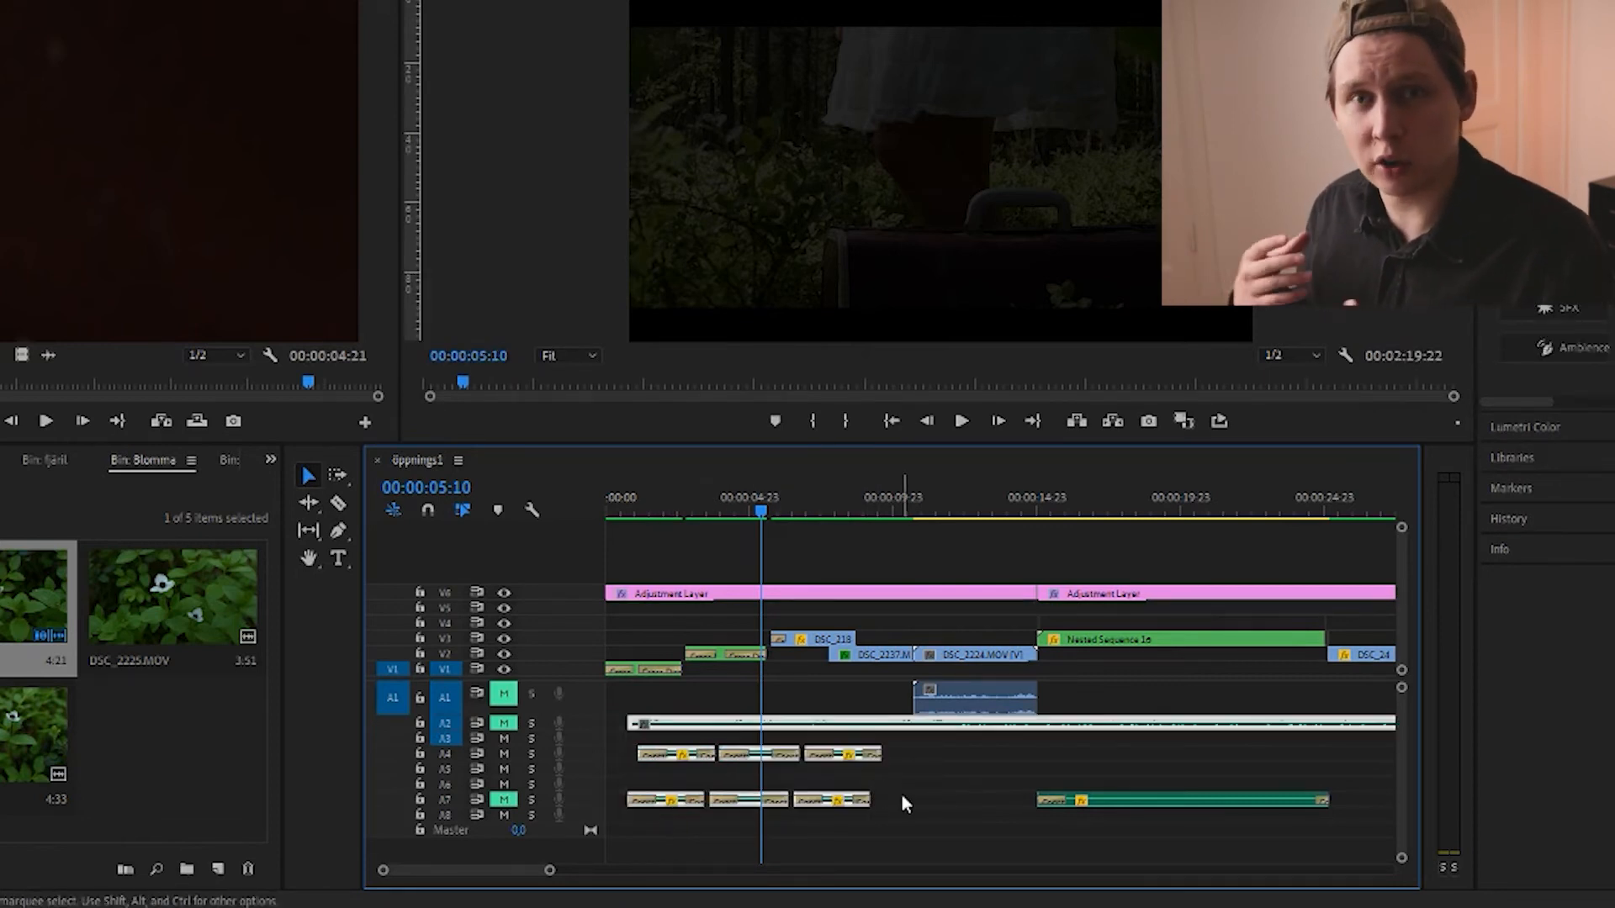
key("ctrl+z")
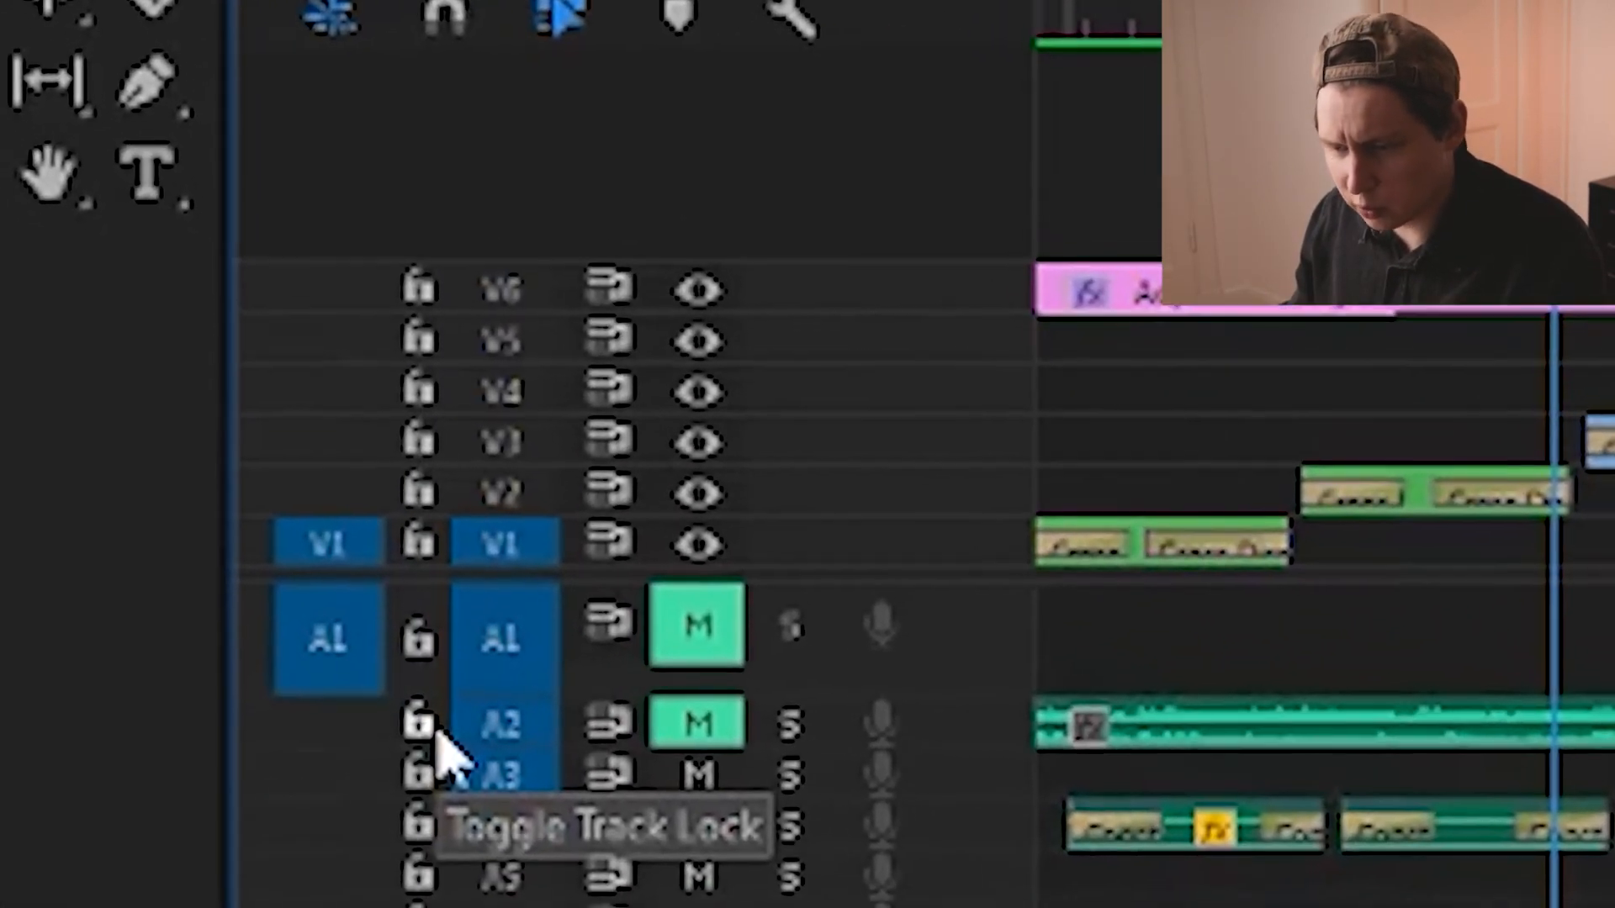
Lock audio track A2 and shift the first three sound clips on A4 and A7 about 2.5 seconds forward in time
left_click(425, 722)
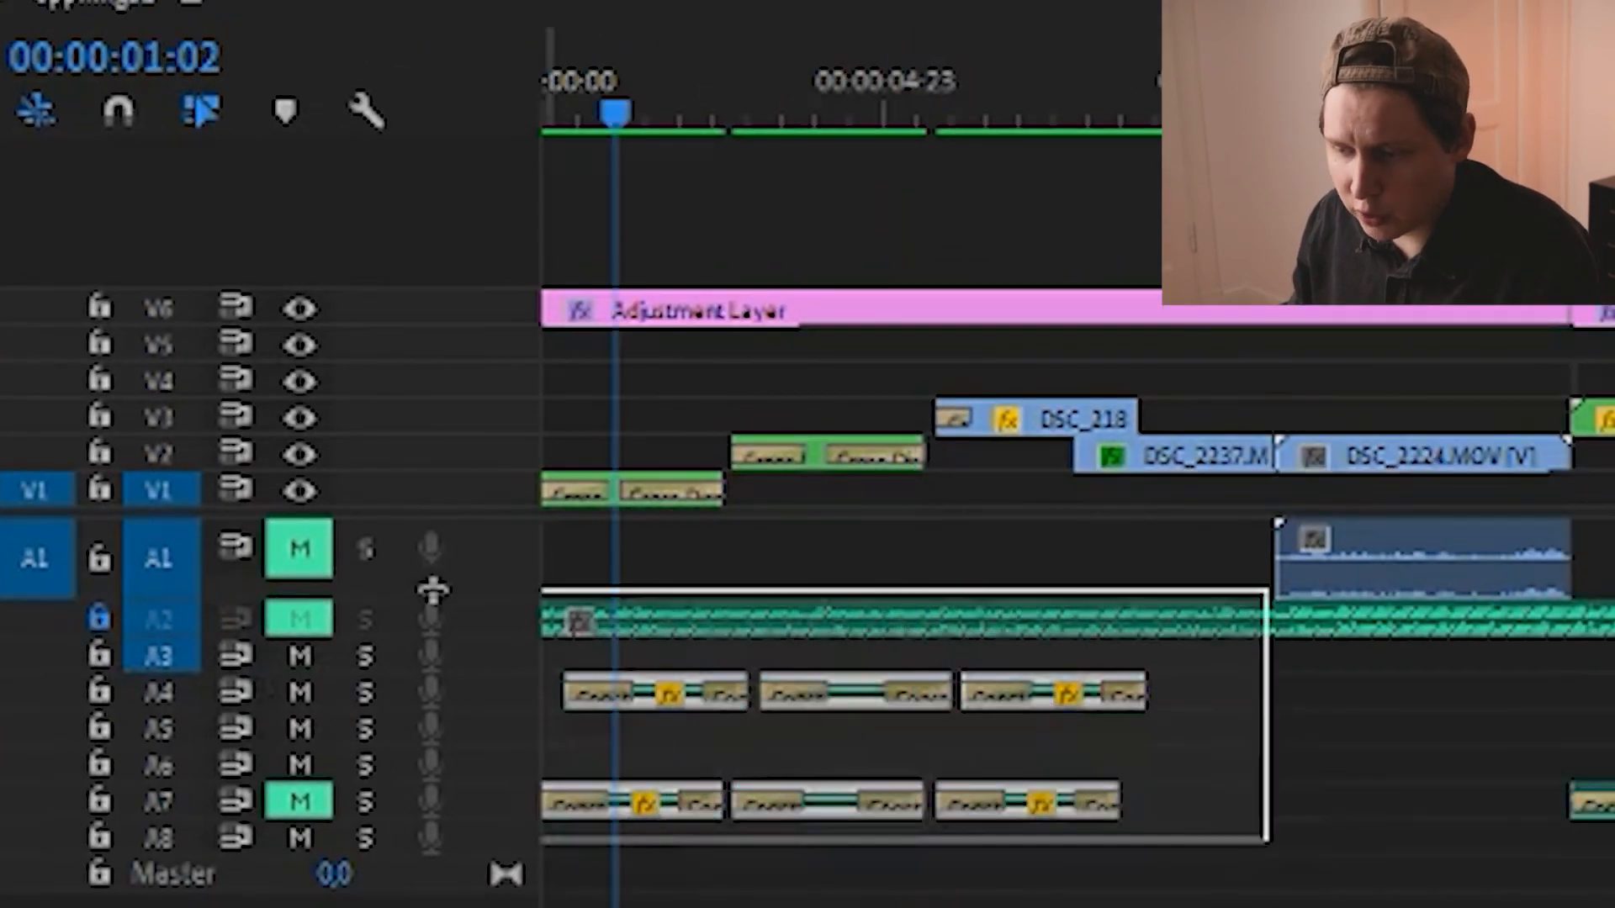
left_click_drag(429, 588, 429, 588)
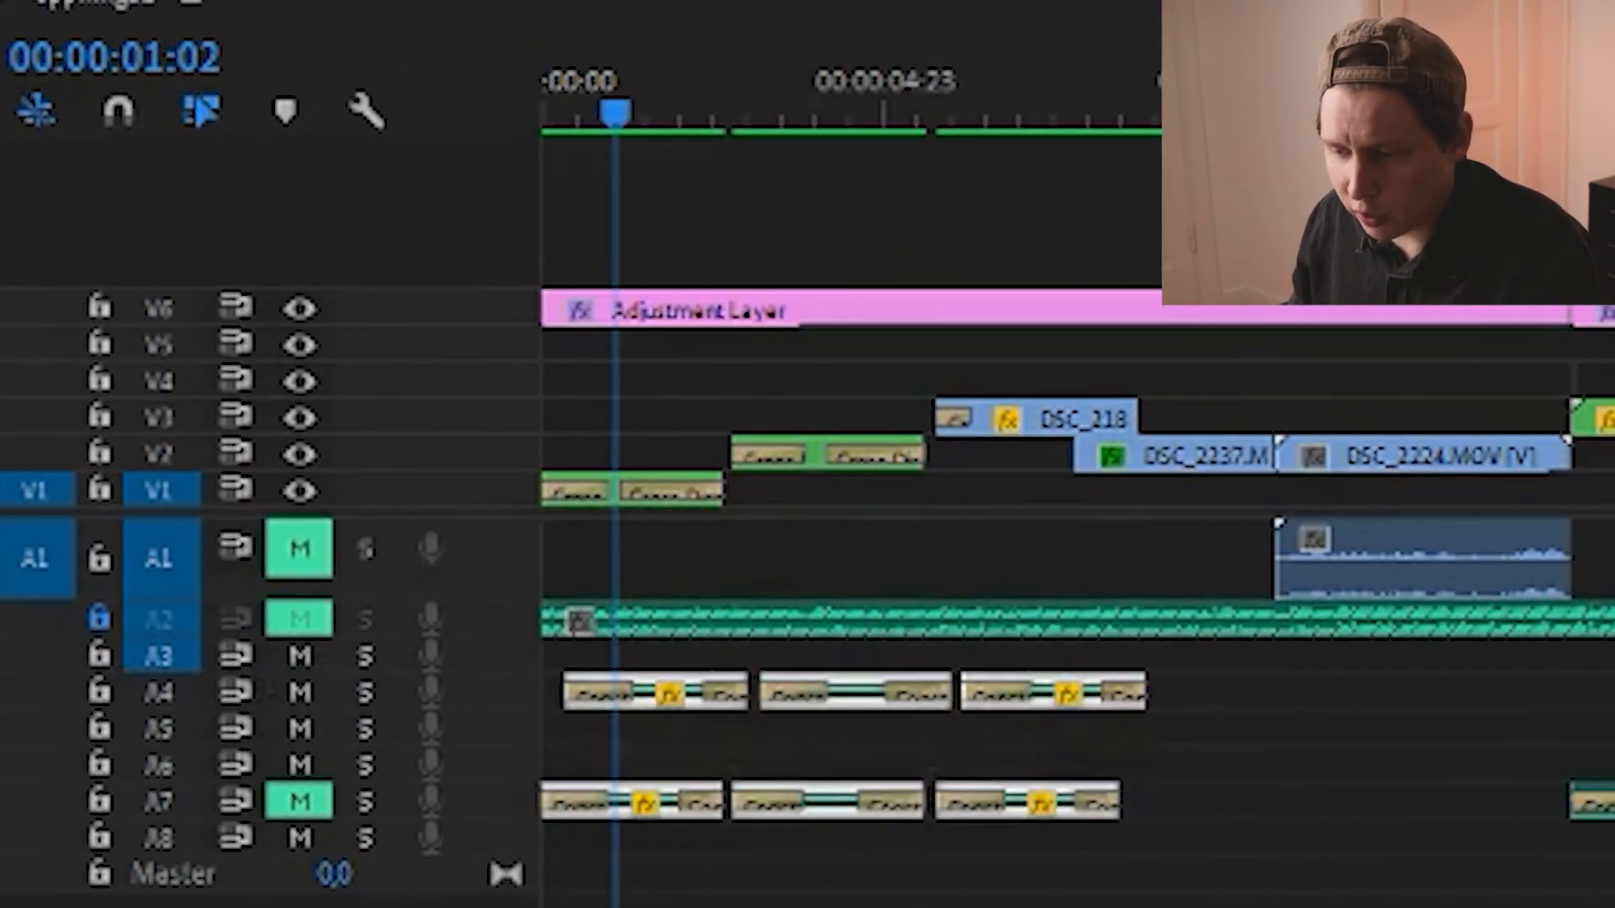
left_click_drag(1091, 763, 1611, 875)
left_click_drag(835, 709, 869, 709)
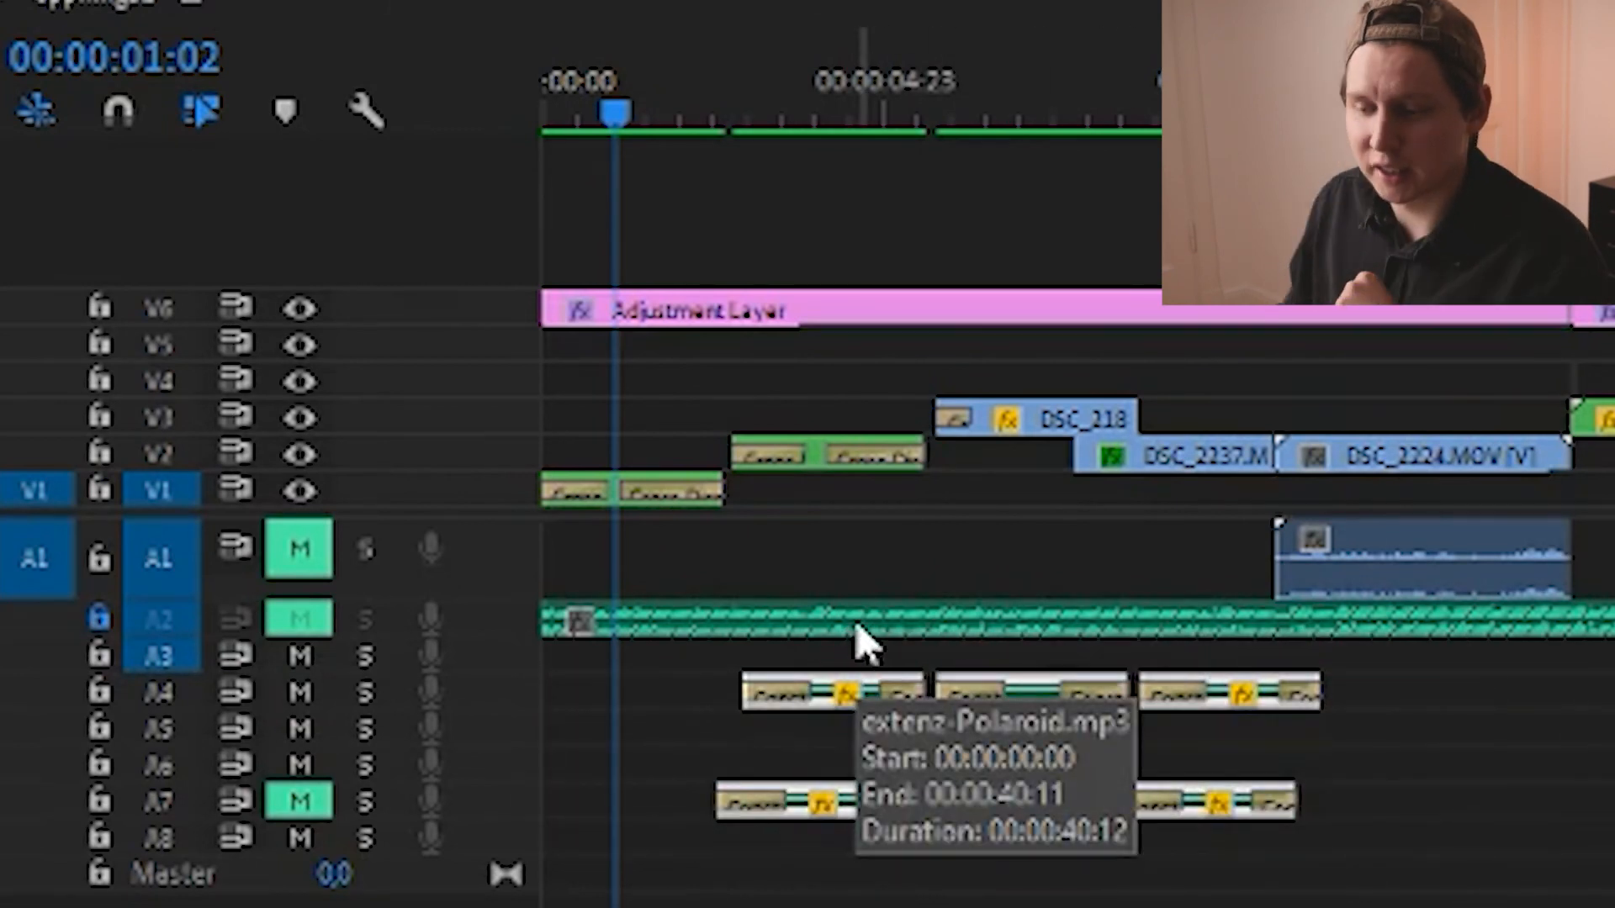
left_click(930, 644)
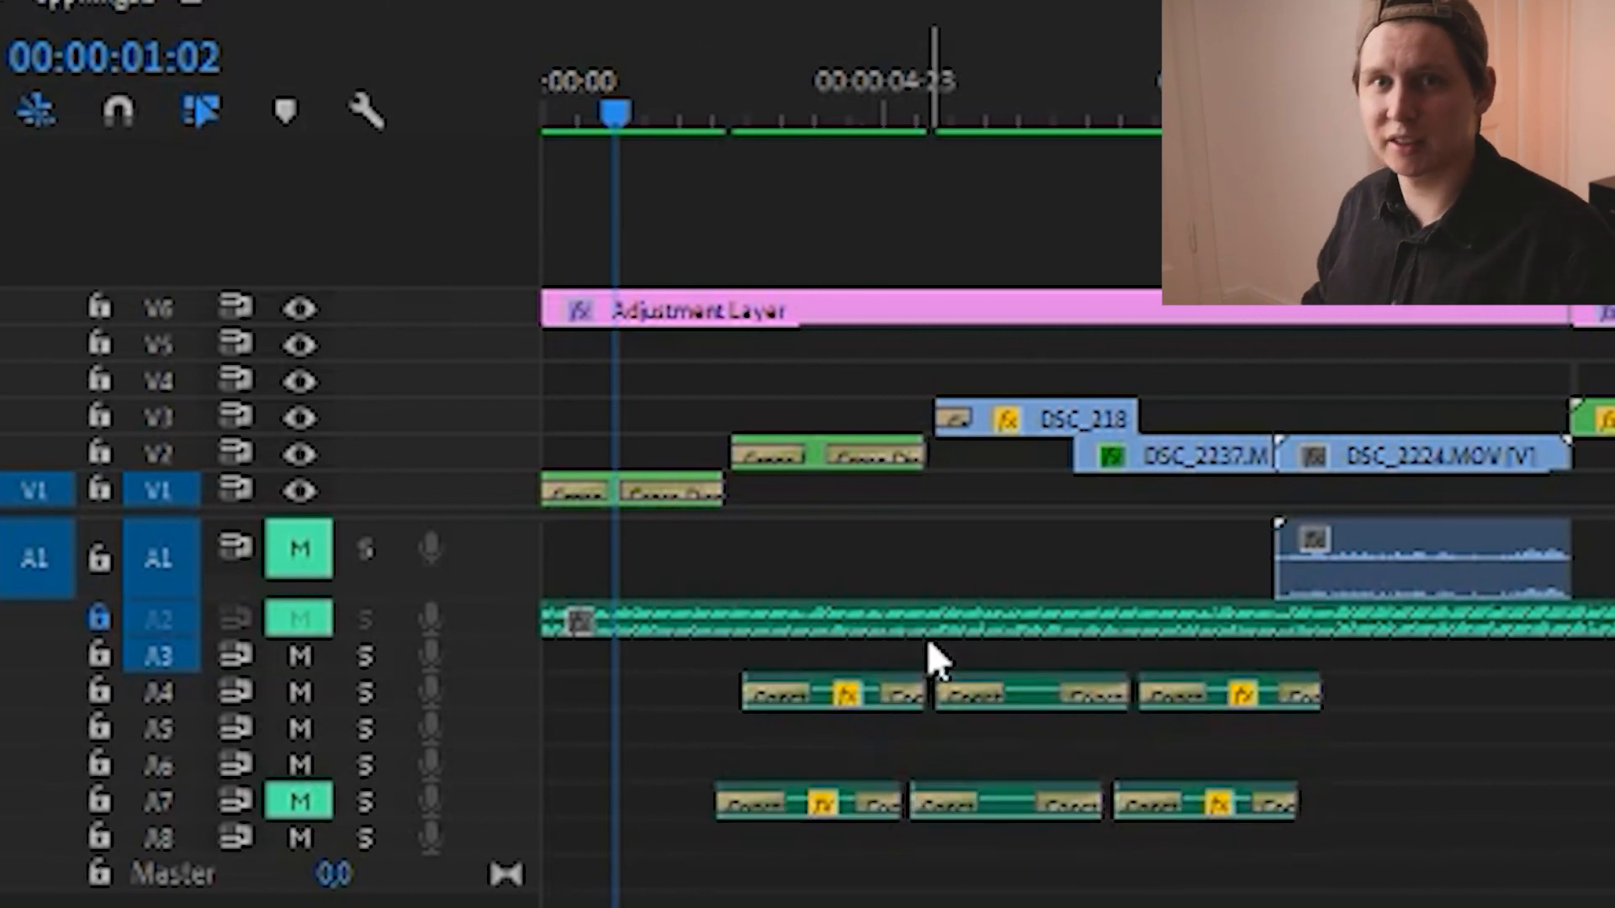